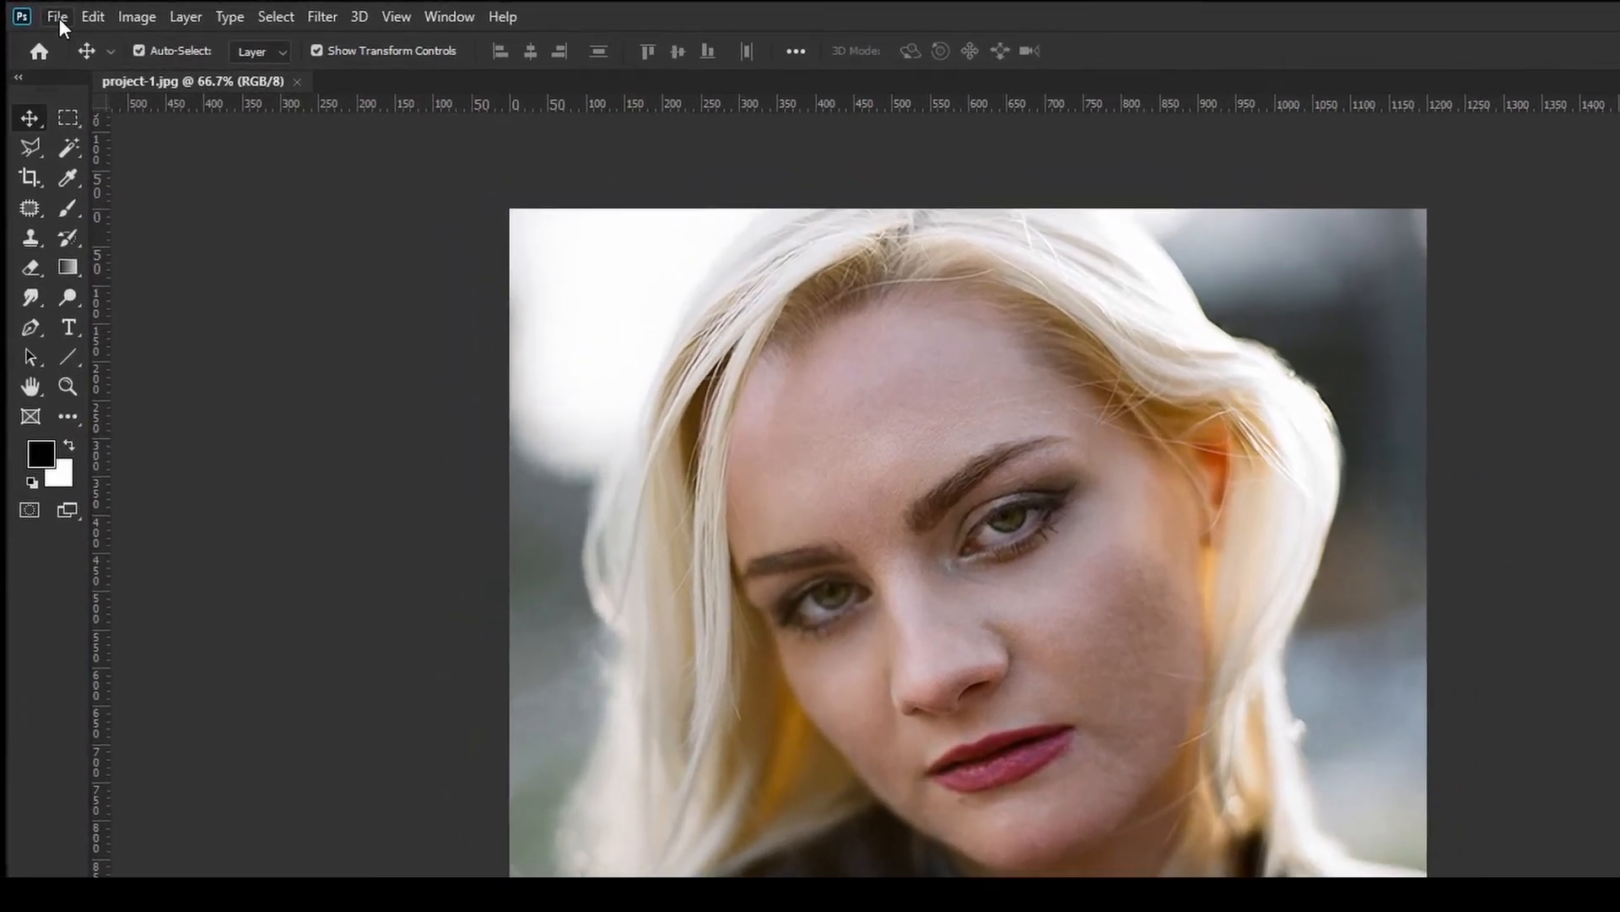
# Place the vignette1-1.png file into the document as an embedded layer
pyautogui.click(57, 16)
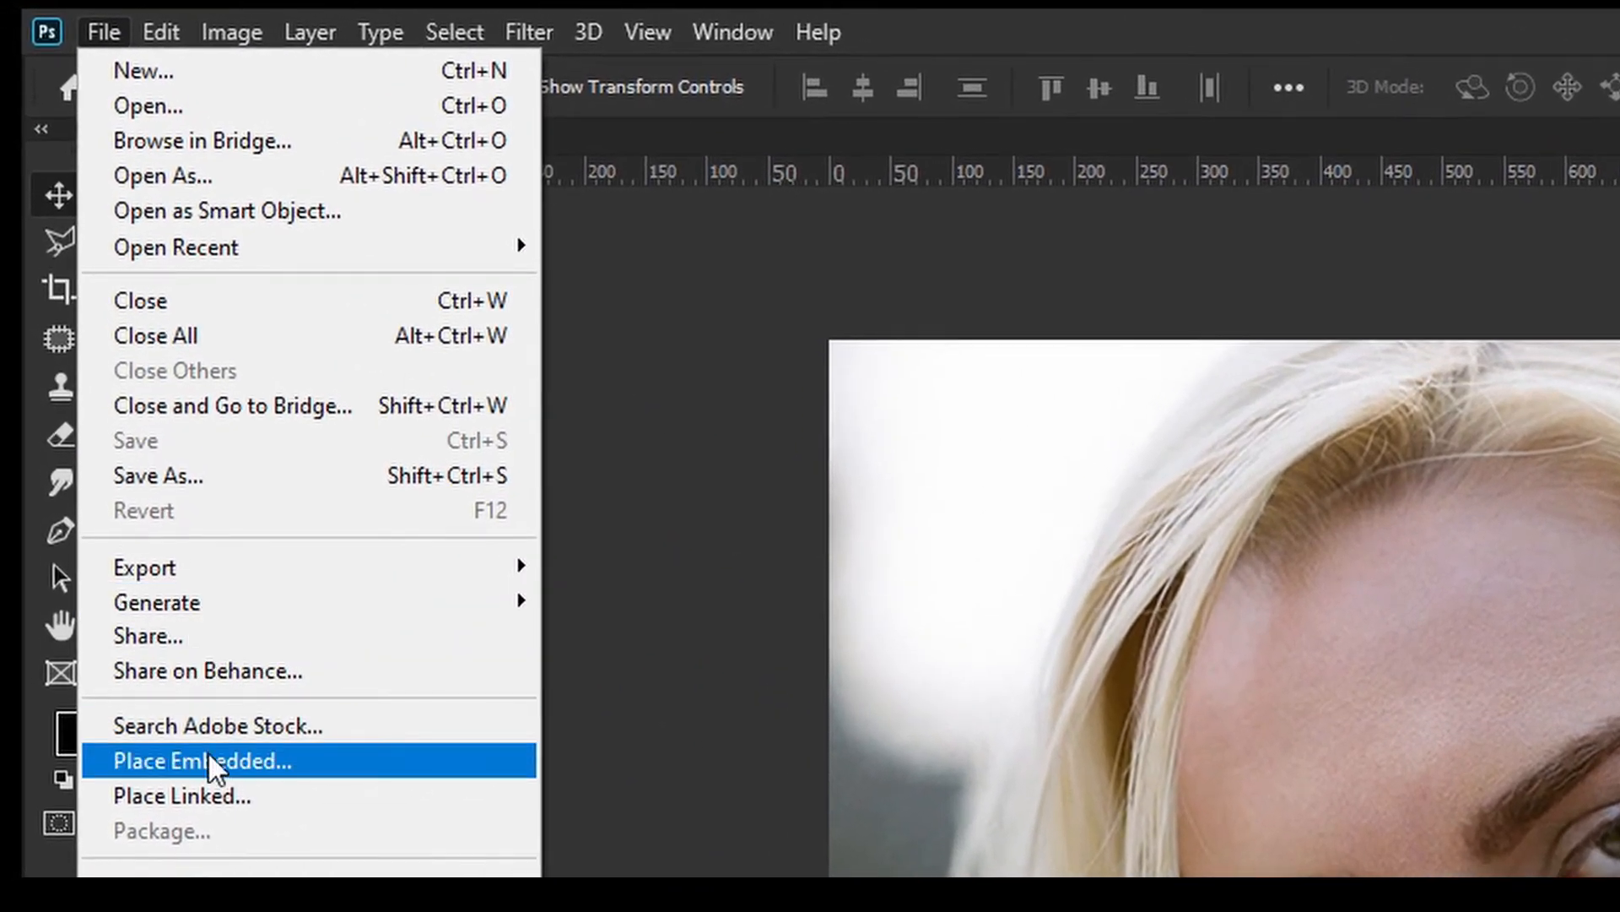
pyautogui.click(204, 756)
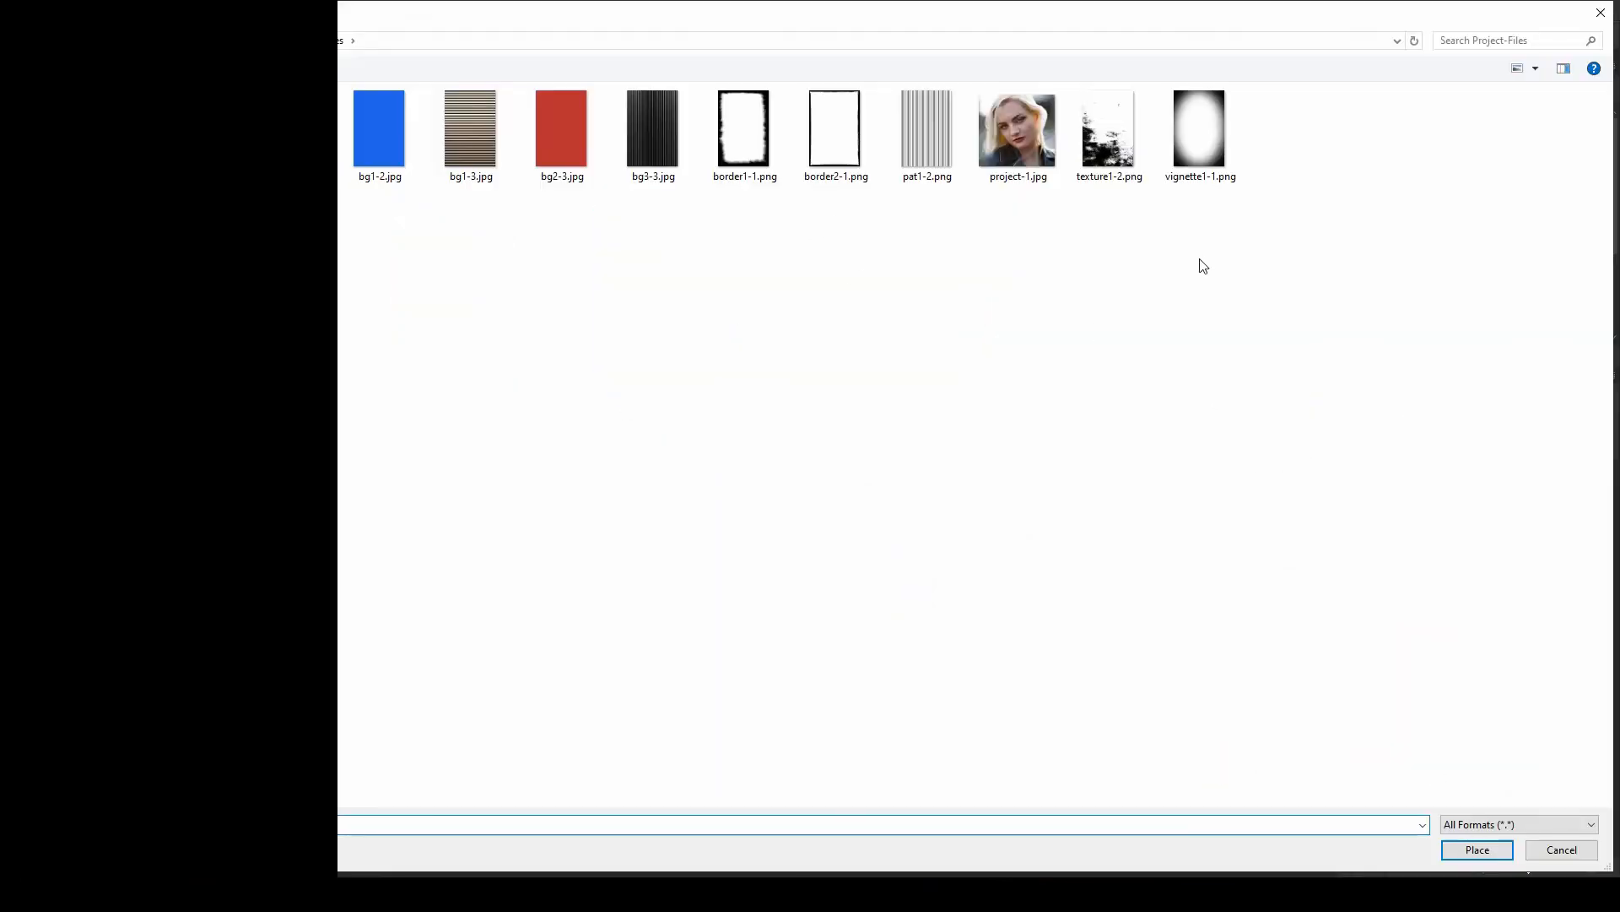
pyautogui.click(1216, 123)
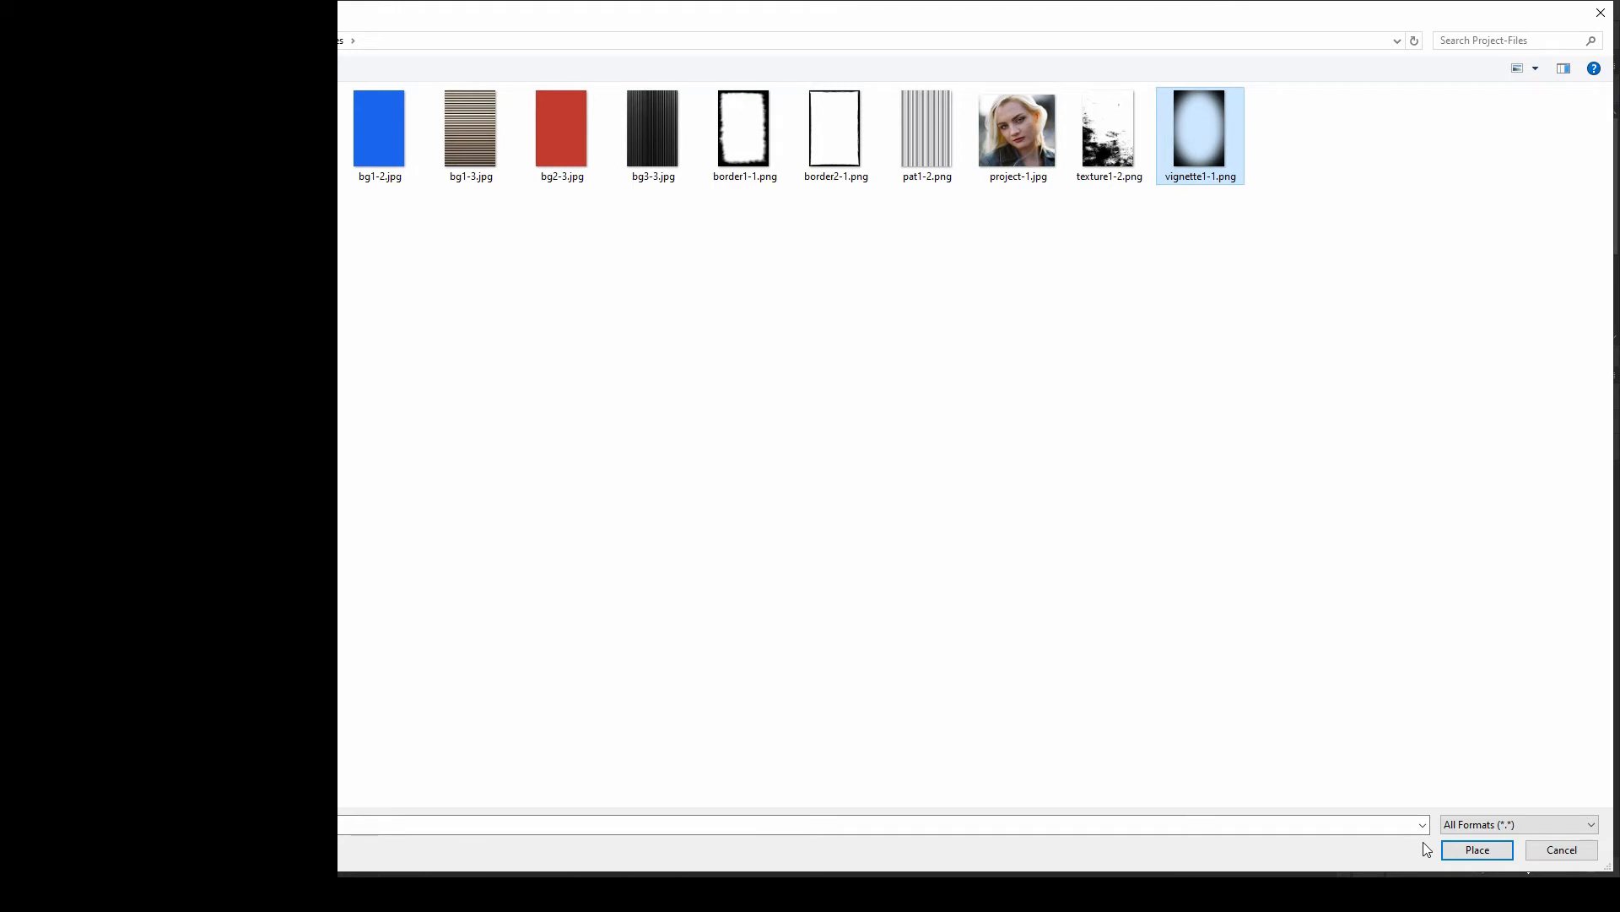
pyautogui.click(1490, 850)
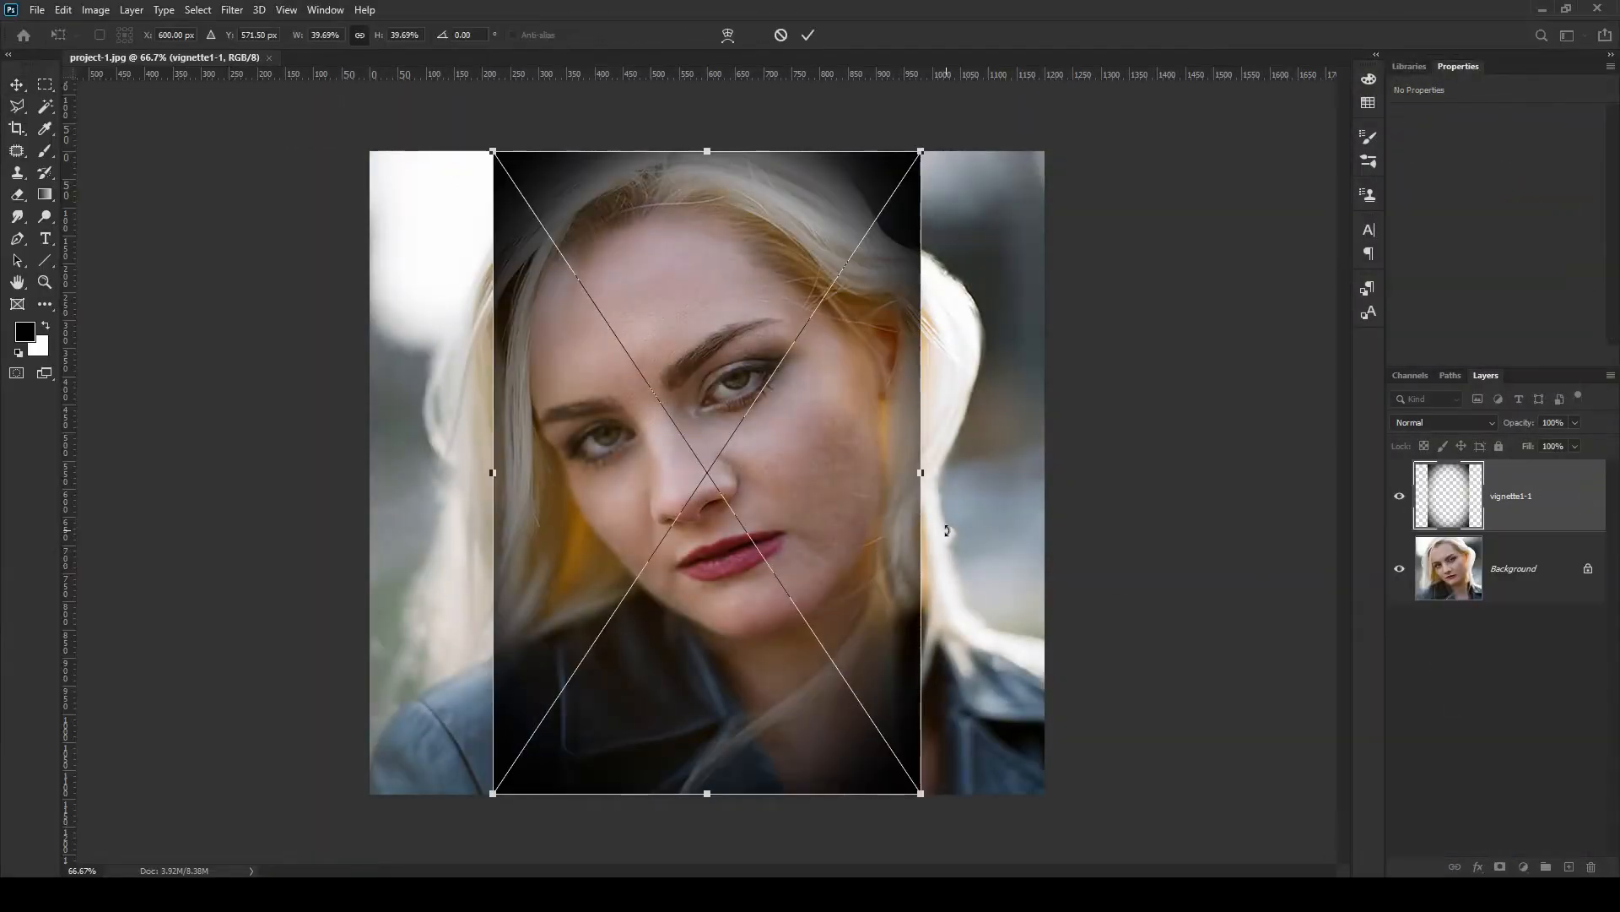
# Stretch the placed vignette horizontally to fill the full canvas width and commit the transform
pyautogui.moveTo(921, 473); pyautogui.dragTo(1049, 478)
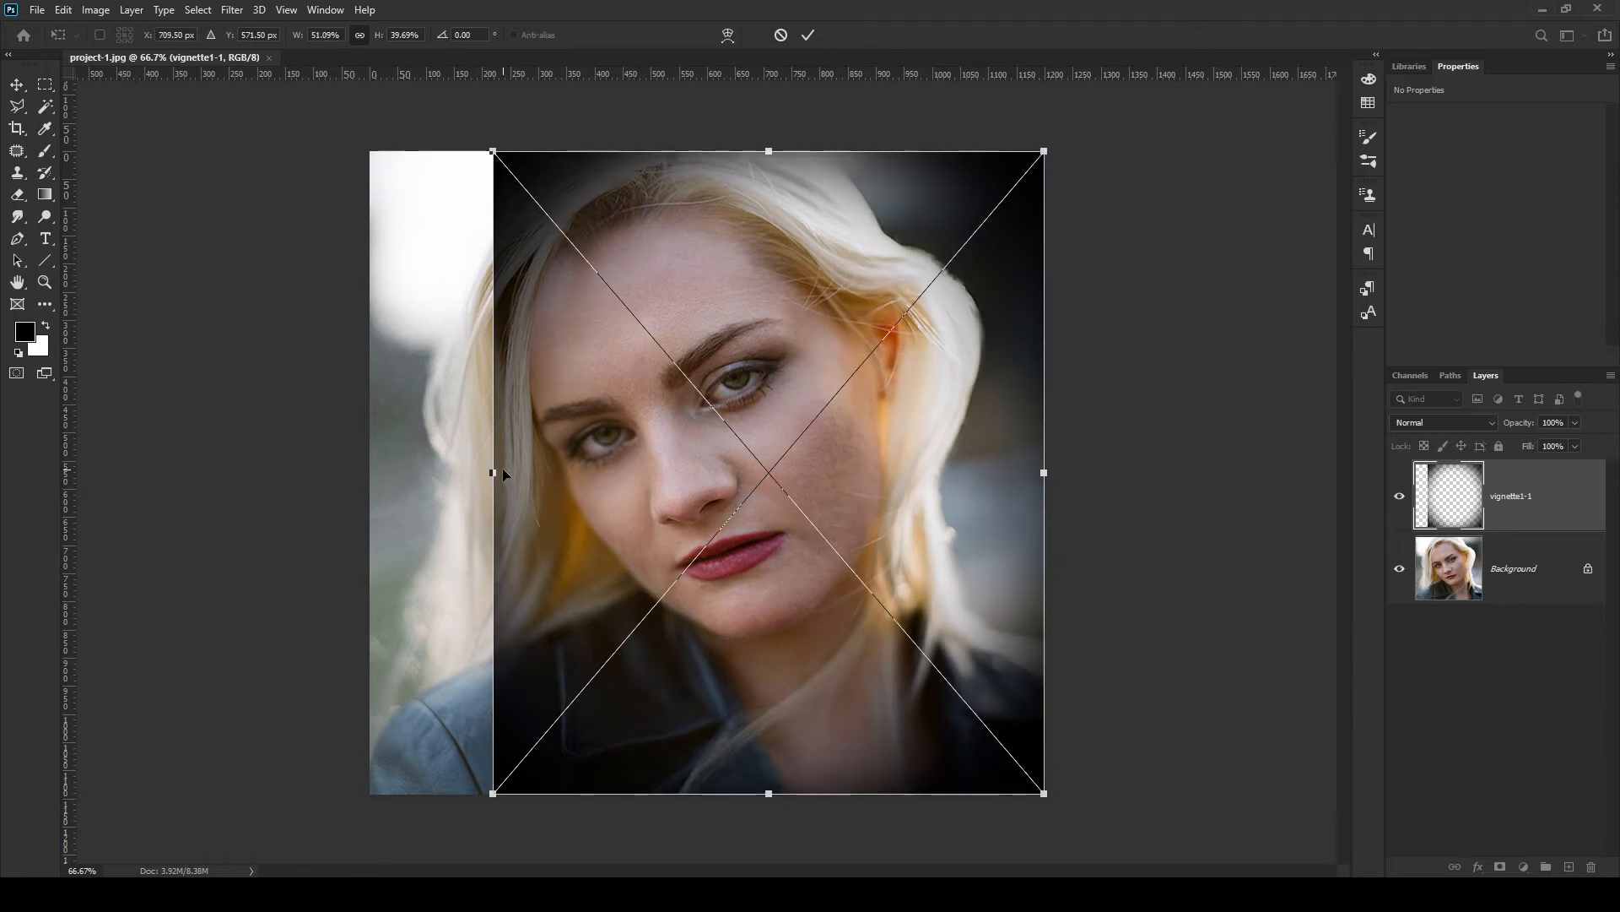
pyautogui.moveTo(491, 473); pyautogui.dragTo(370, 430)
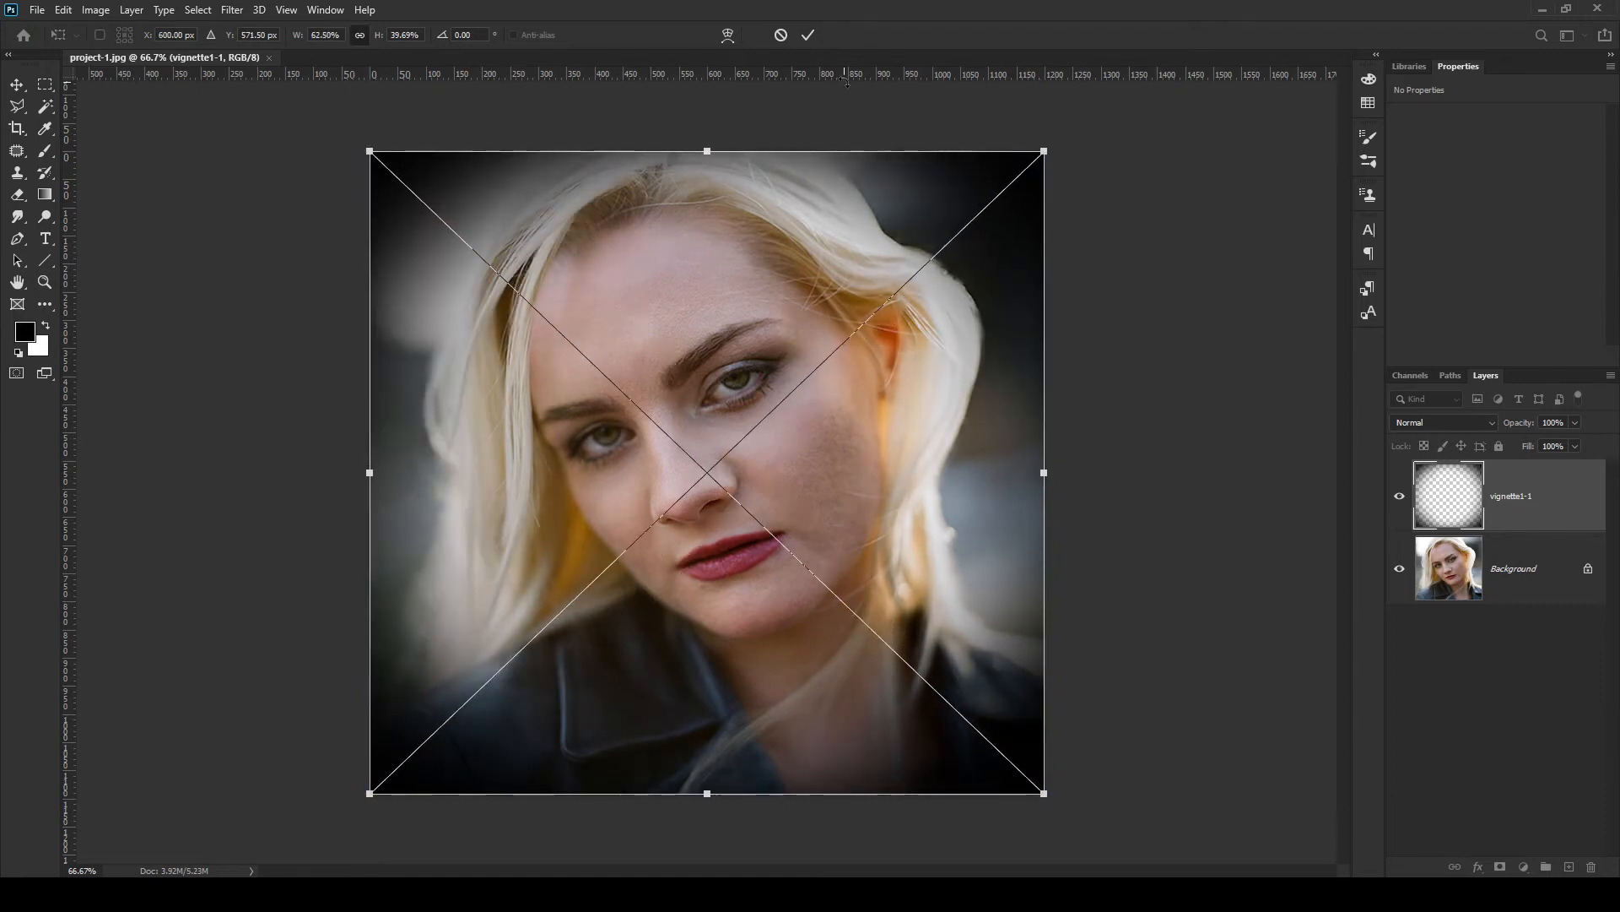
pyautogui.click(811, 35)
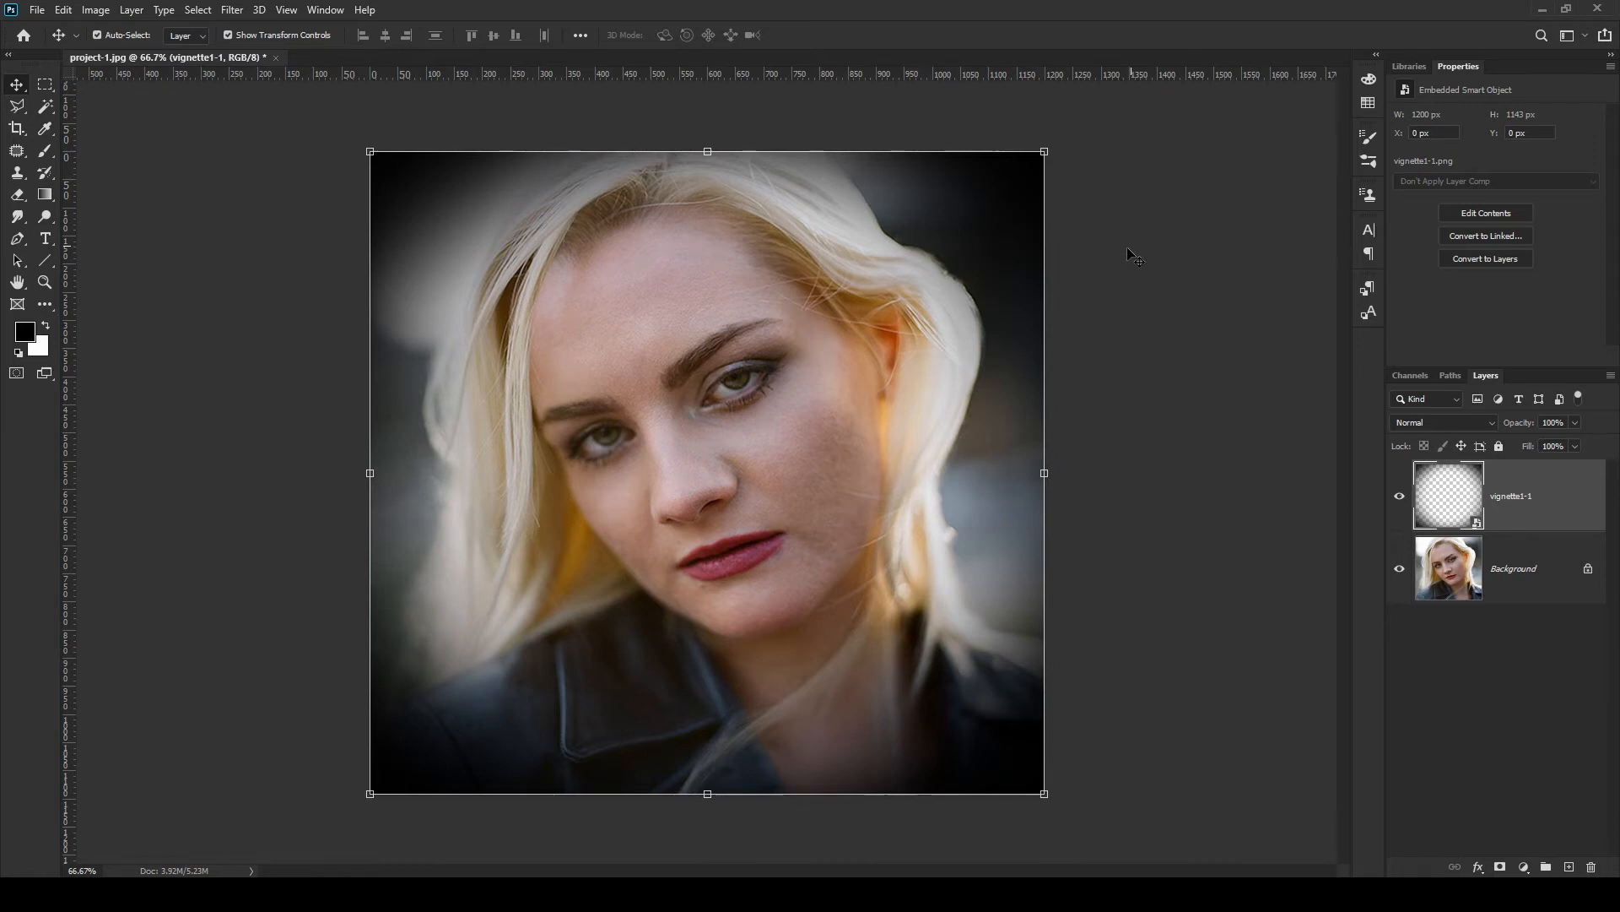
# Set the vignette1-1 layer's opacity to 45%
pyautogui.click(1553, 423)
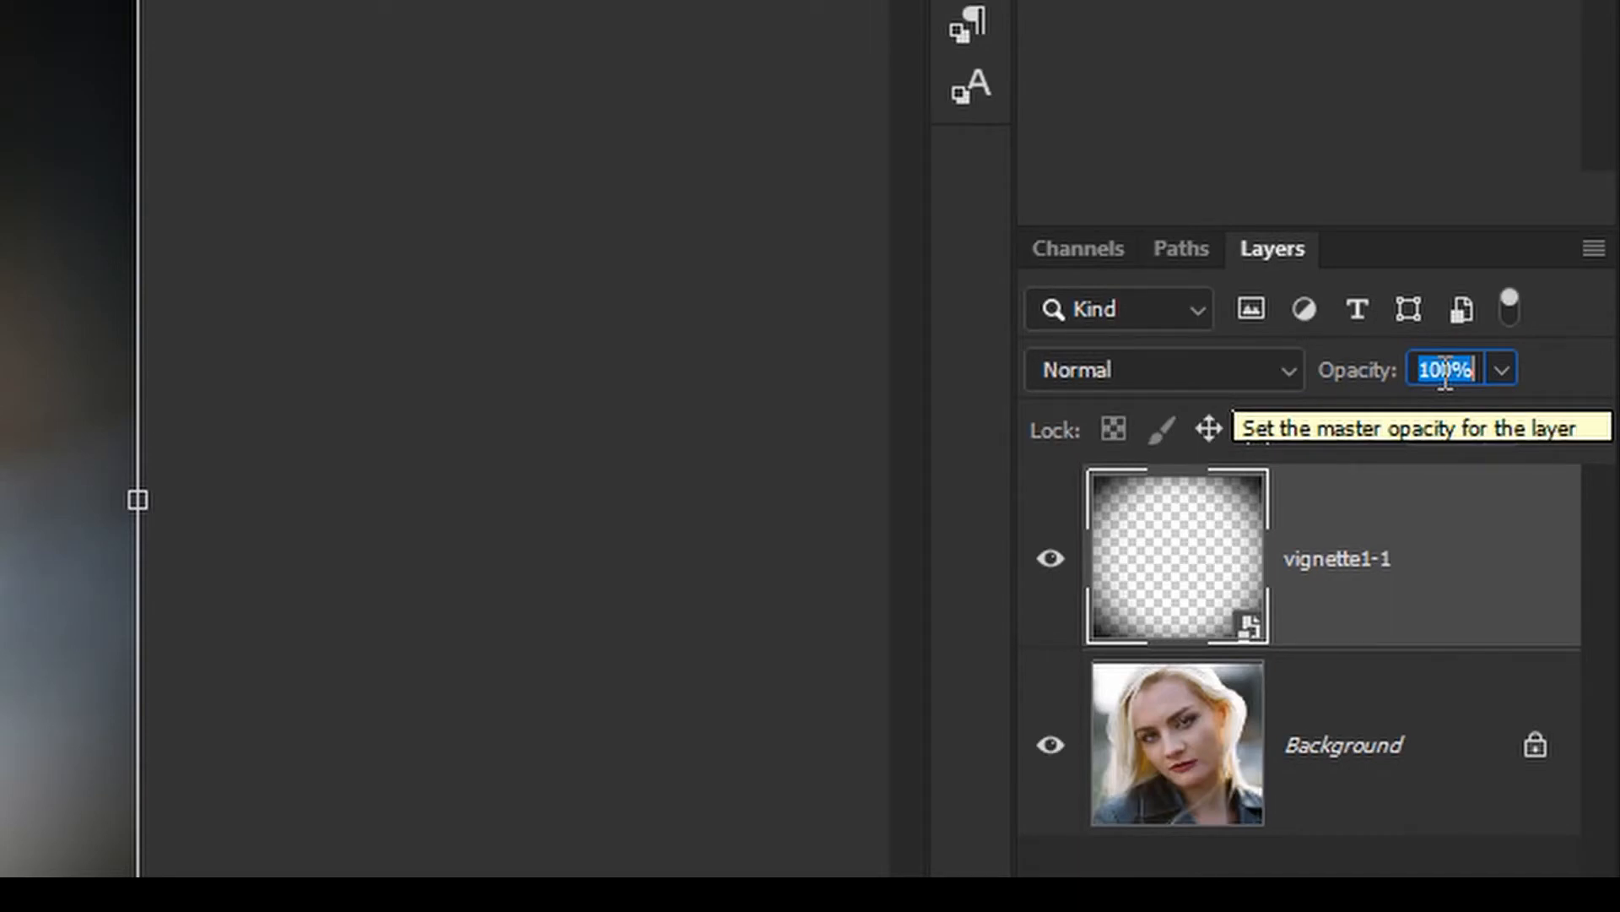
pyautogui.write('45')
pyautogui.press('Return')
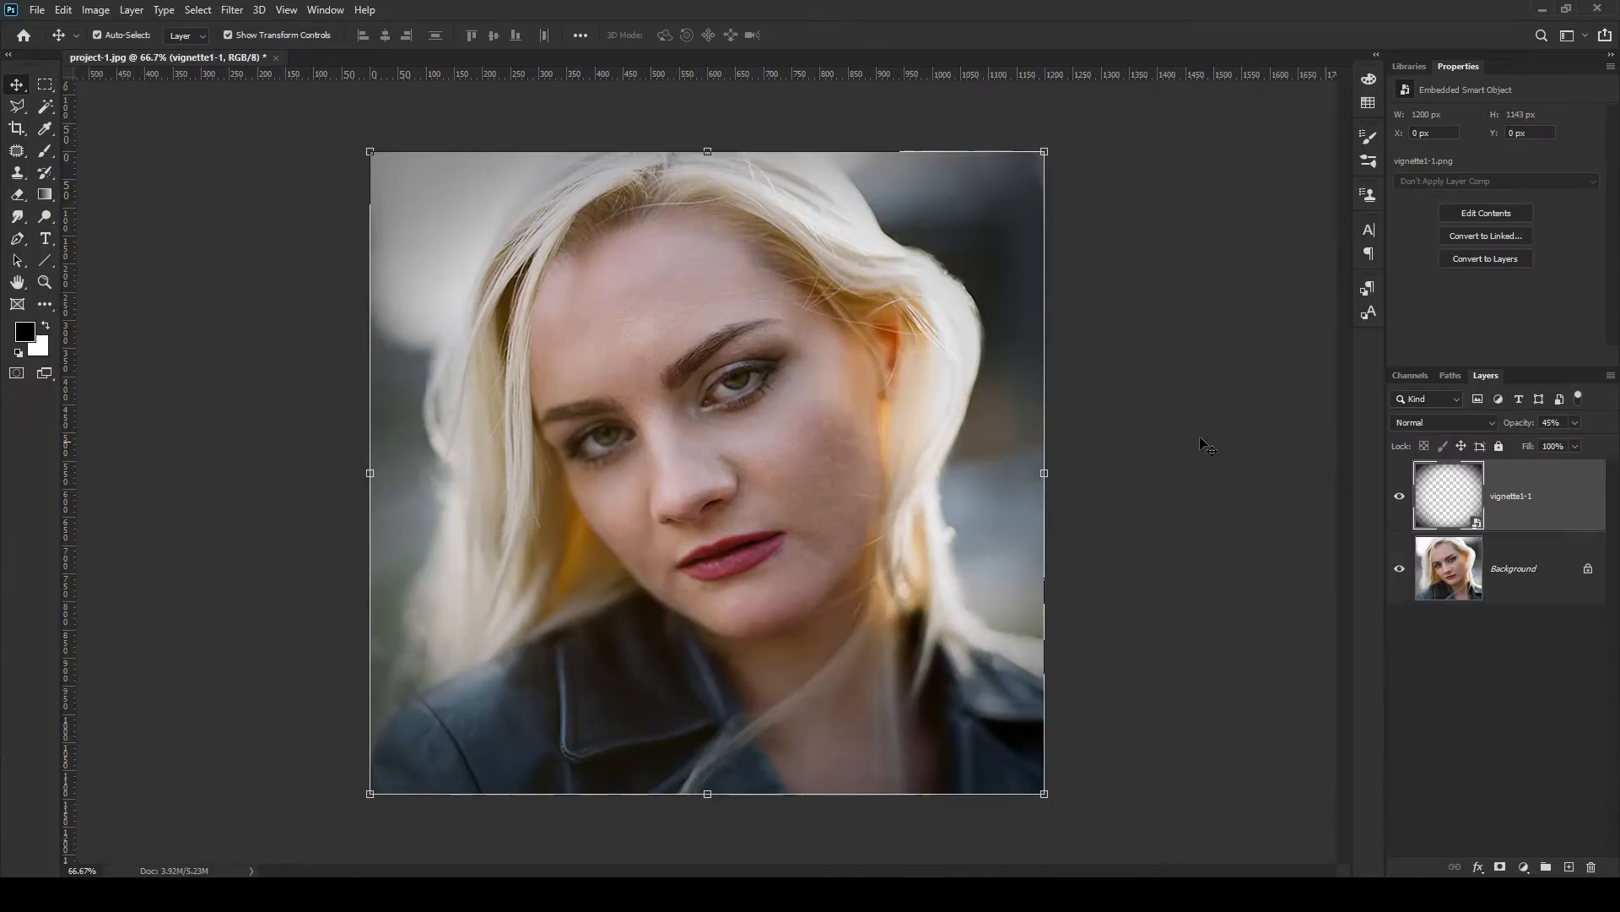
pyautogui.click(1189, 392)
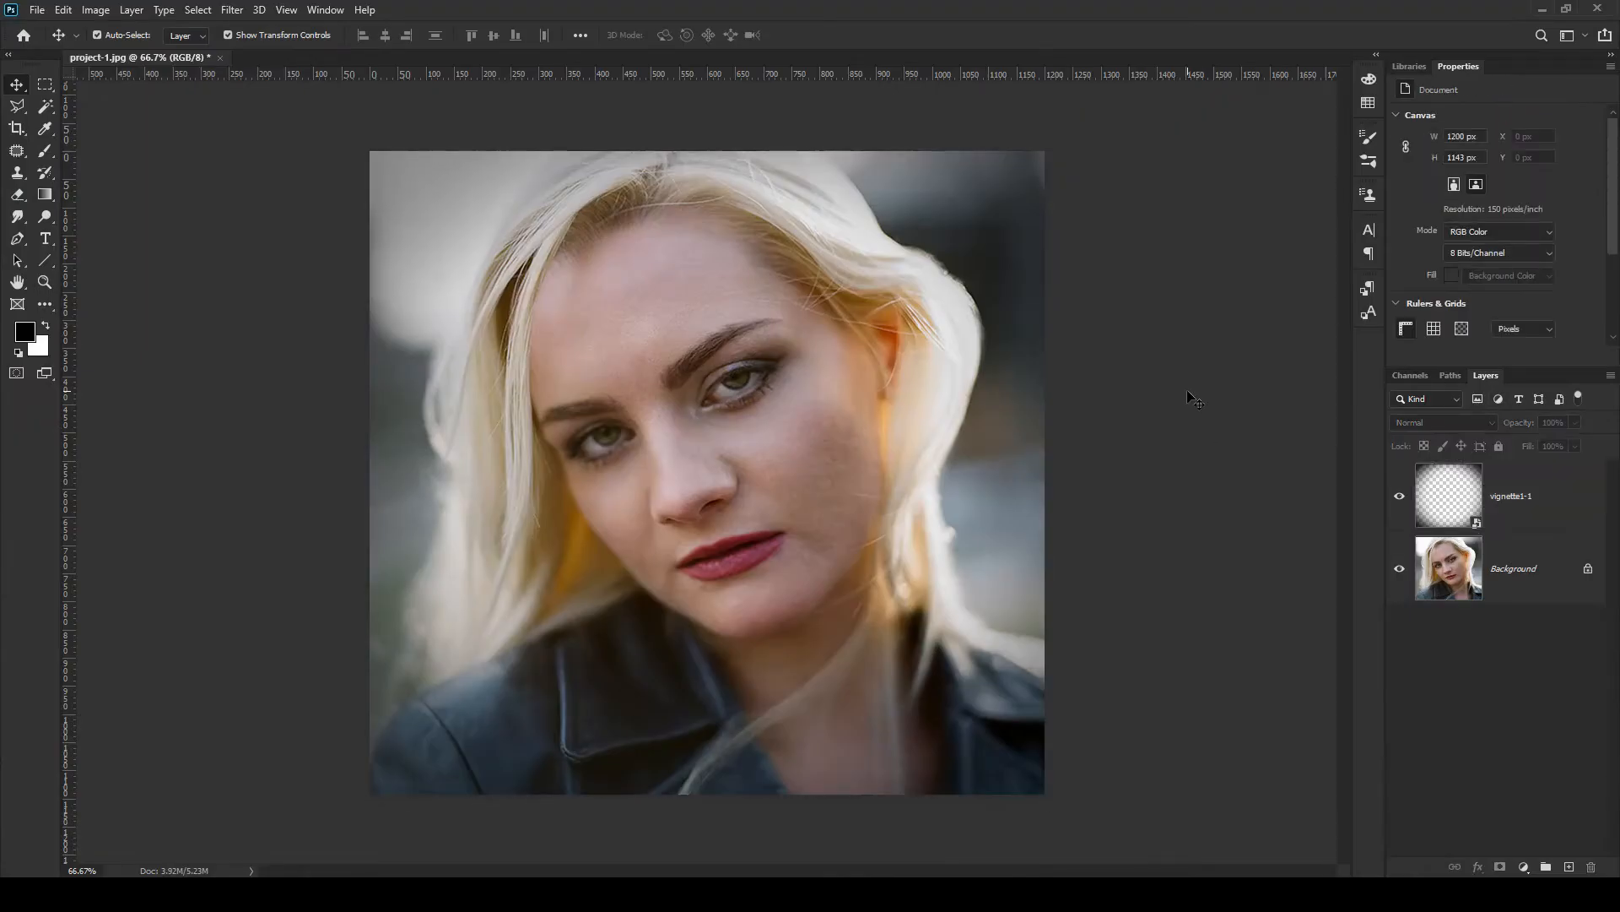
# Drag bg1-1.jpg from the Project-Files folder in File Explorer into the document
pyautogui.moveTo(434, 892)
pyautogui.click(441, 801)
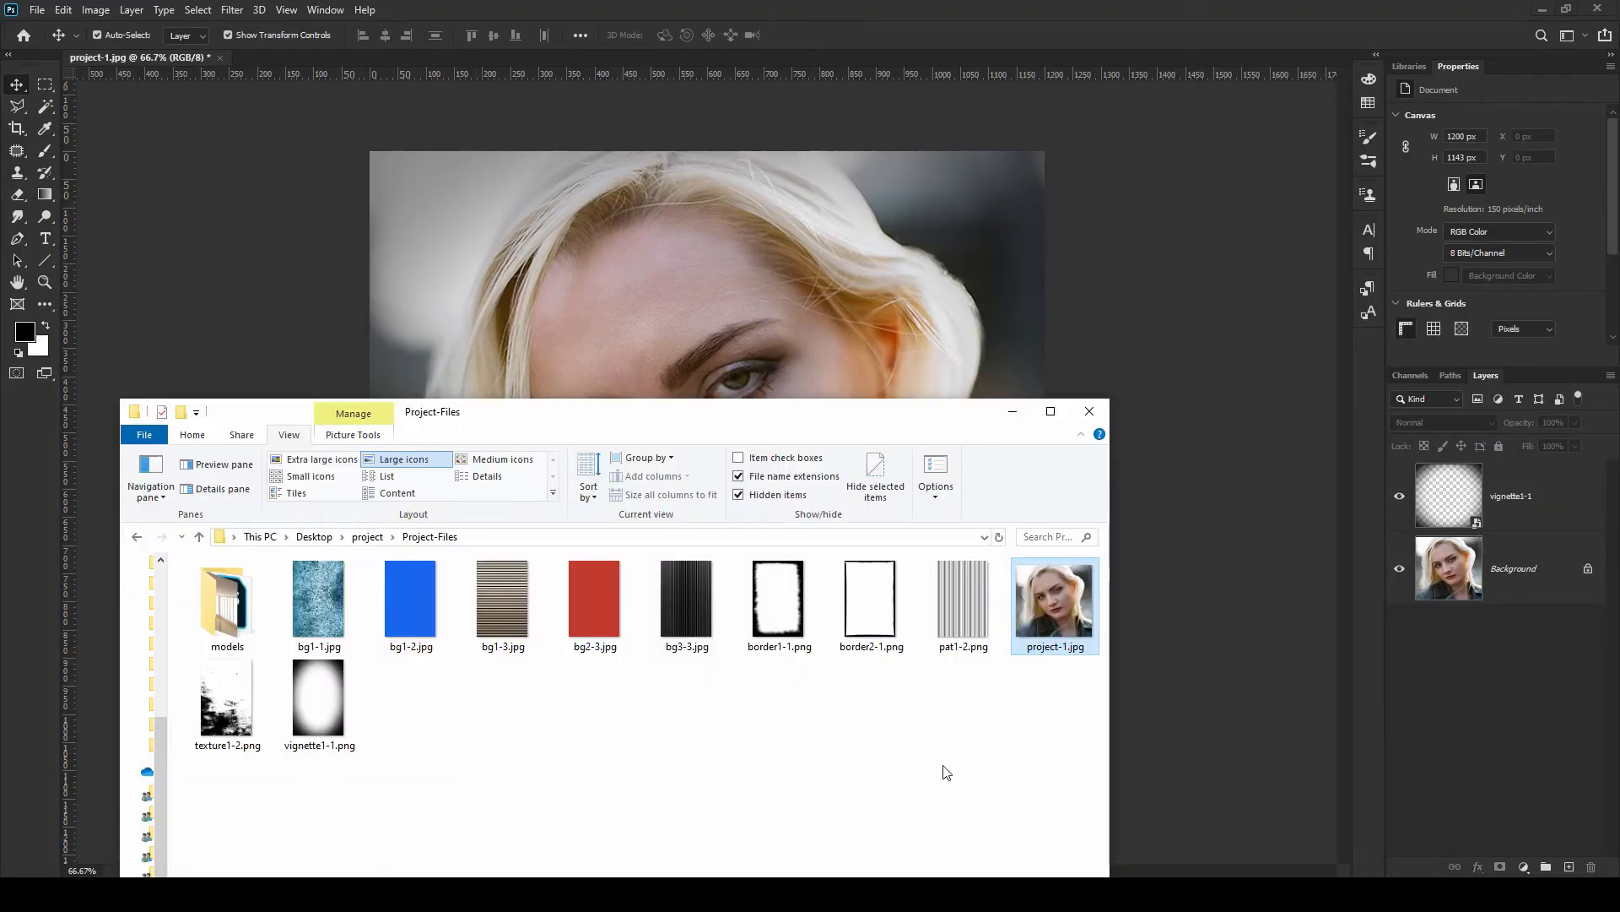
pyautogui.moveTo(343, 639); pyautogui.dragTo(682, 351)
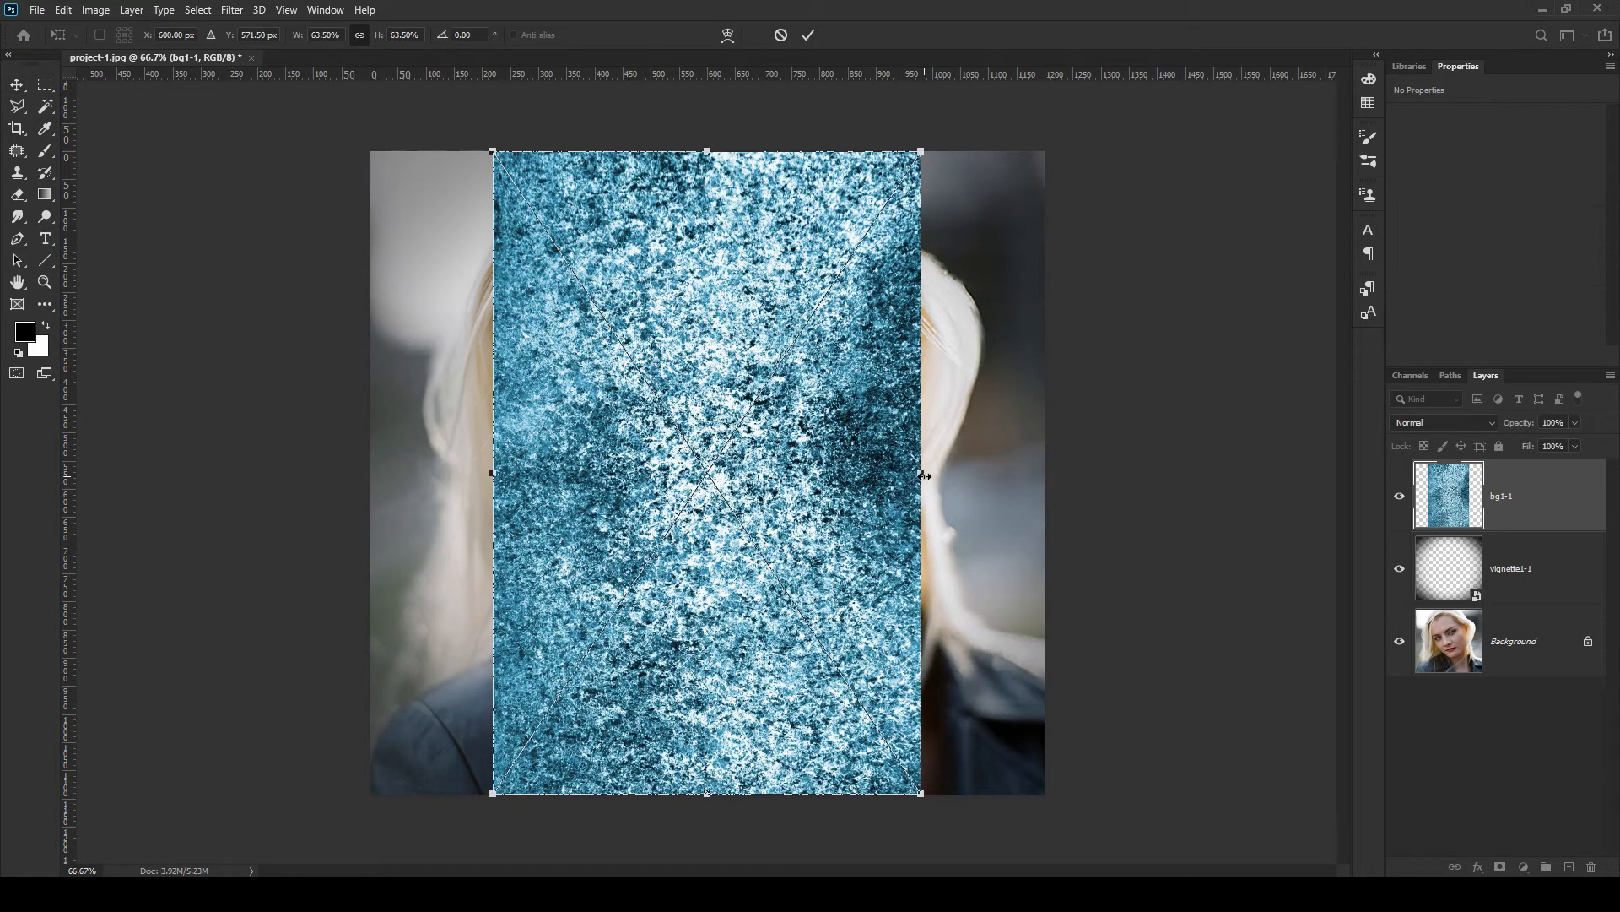
# Stretch the bg1-1 texture to fill the full canvas width and commit the transform
pyautogui.moveTo(924, 474); pyautogui.dragTo(1045, 472)
pyautogui.moveTo(493, 473); pyautogui.dragTo(371, 475)
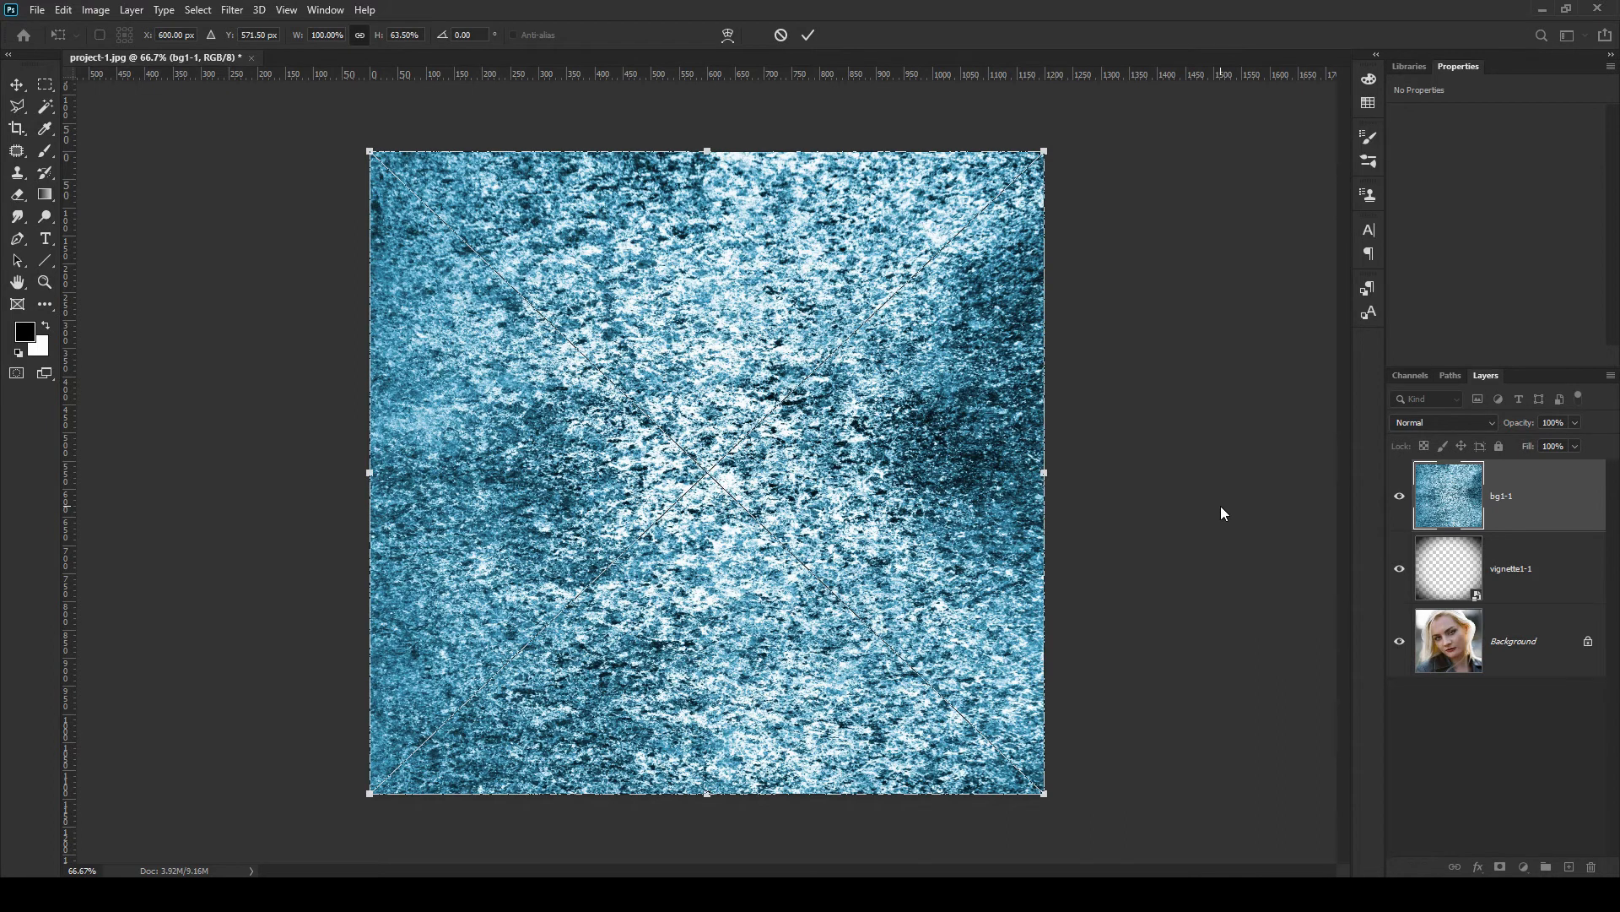
pyautogui.press('Return')
# Set the bg1-1 layer's opacity to 50% and keep the layer selected
pyautogui.press('5')
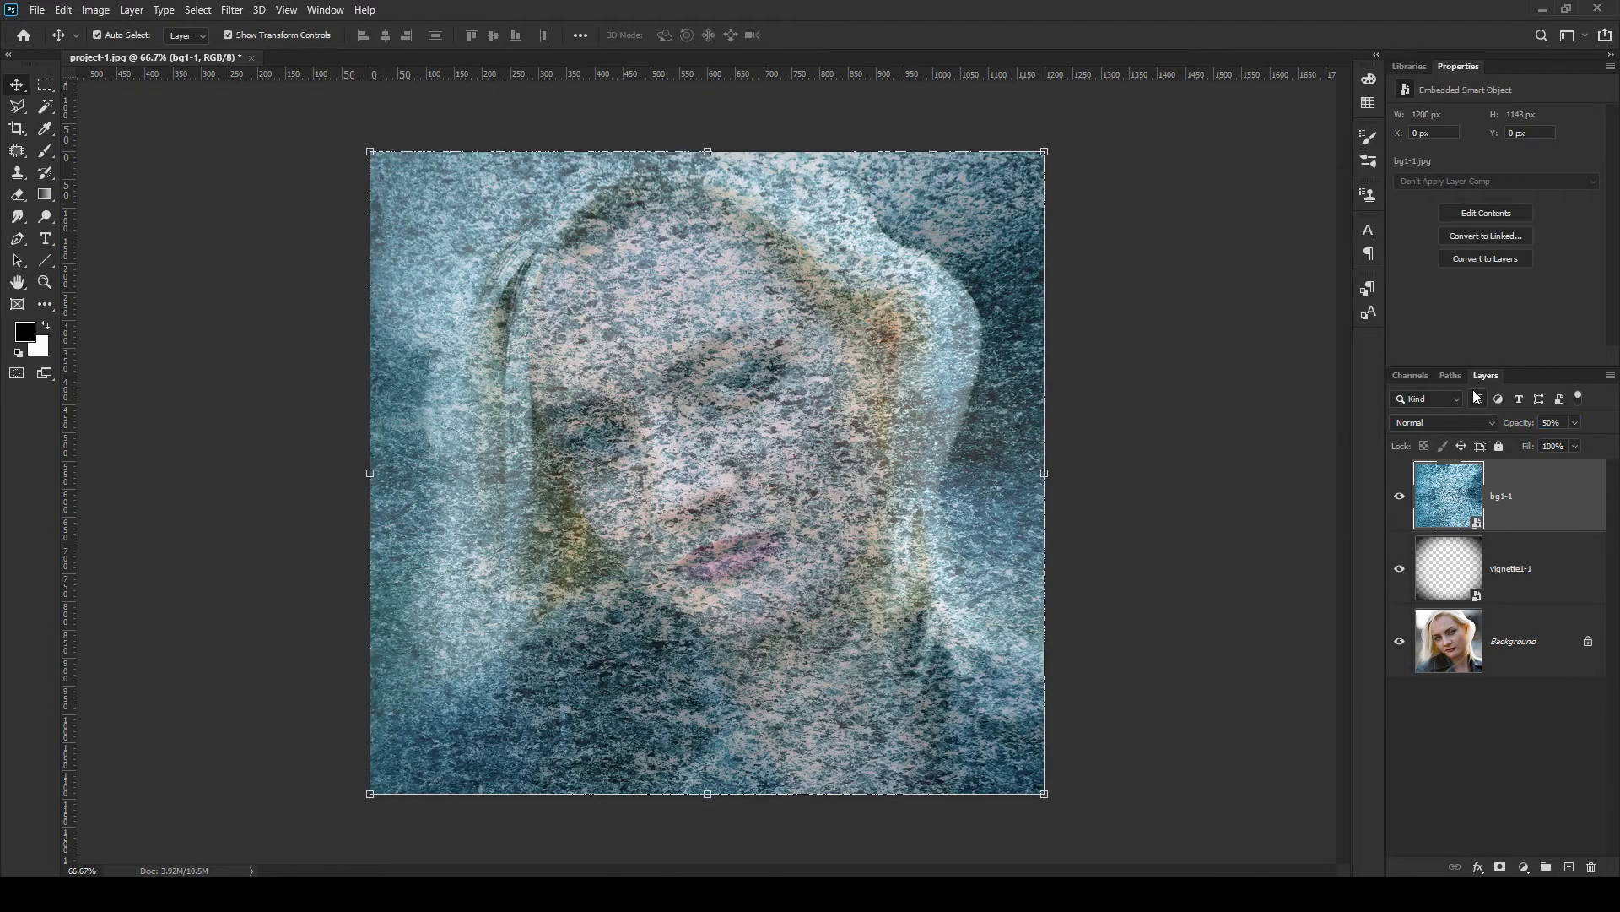
pyautogui.click(1239, 443)
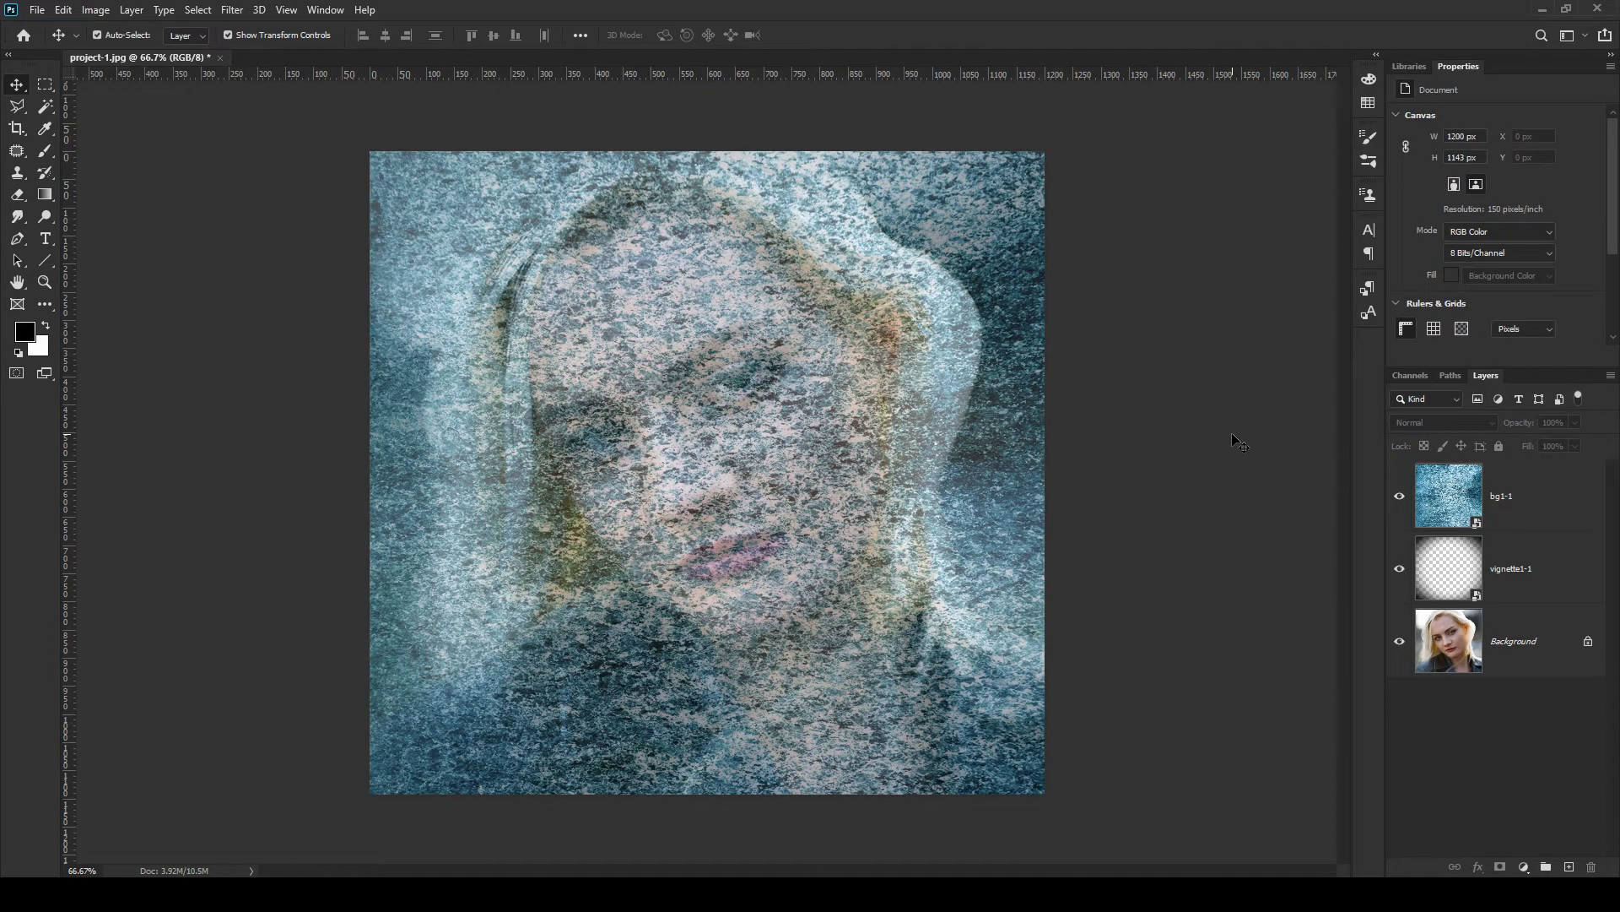
pyautogui.click(1583, 502)
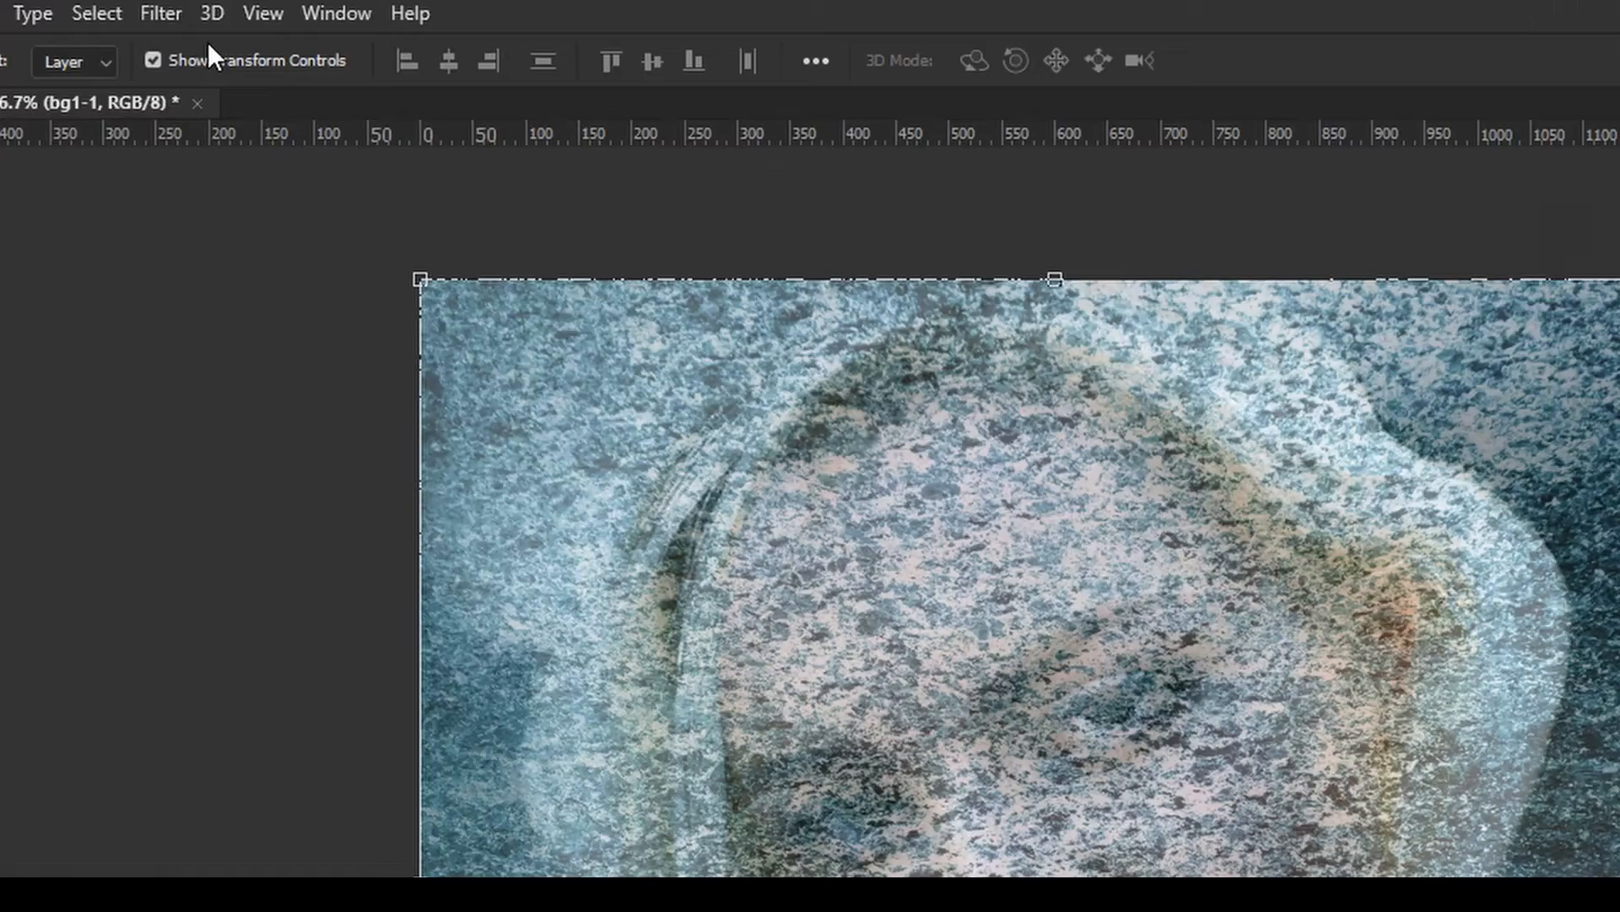
# Apply a Gaussian Blur with an 18 pixel radius to the bg1-1 texture layer
pyautogui.click(162, 13)
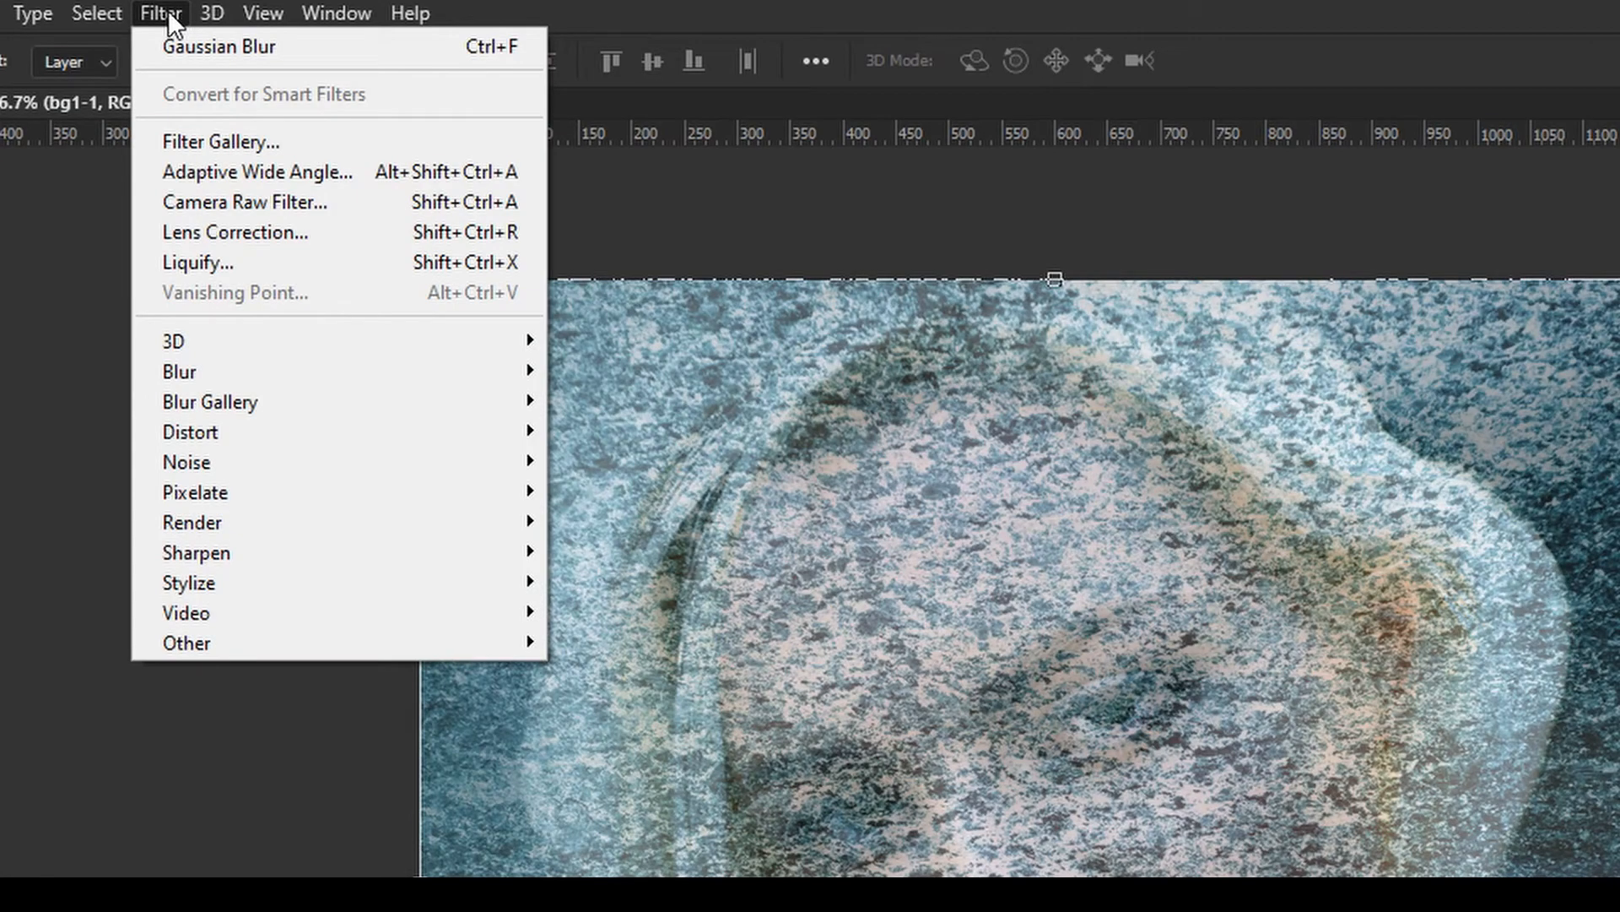
pyautogui.moveTo(217, 371)
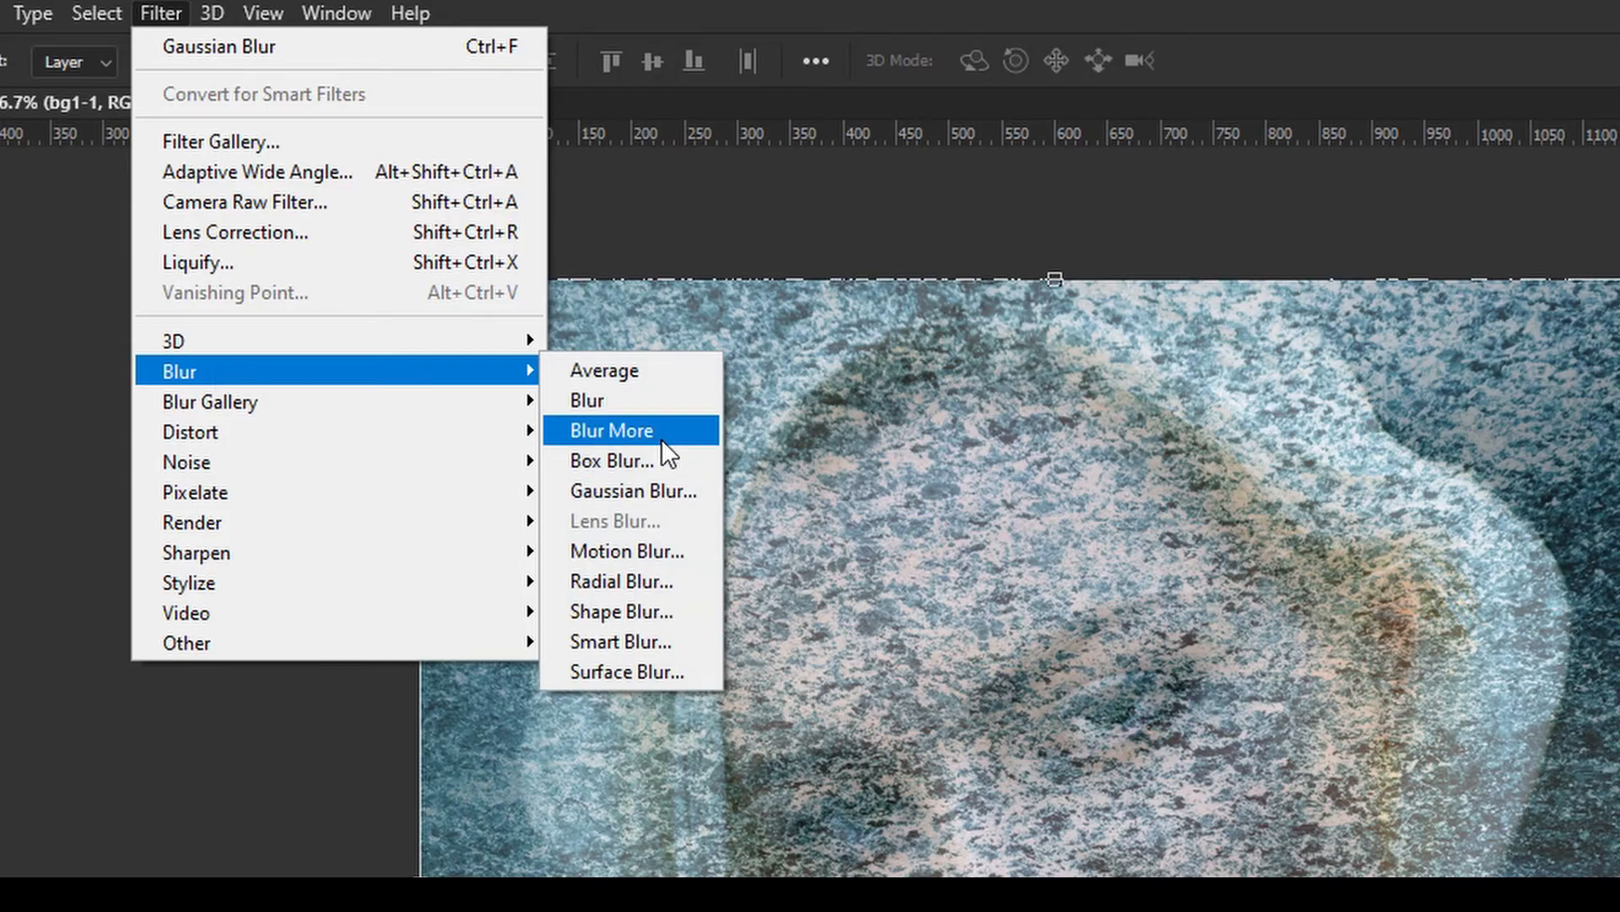
pyautogui.click(663, 491)
pyautogui.write('18')
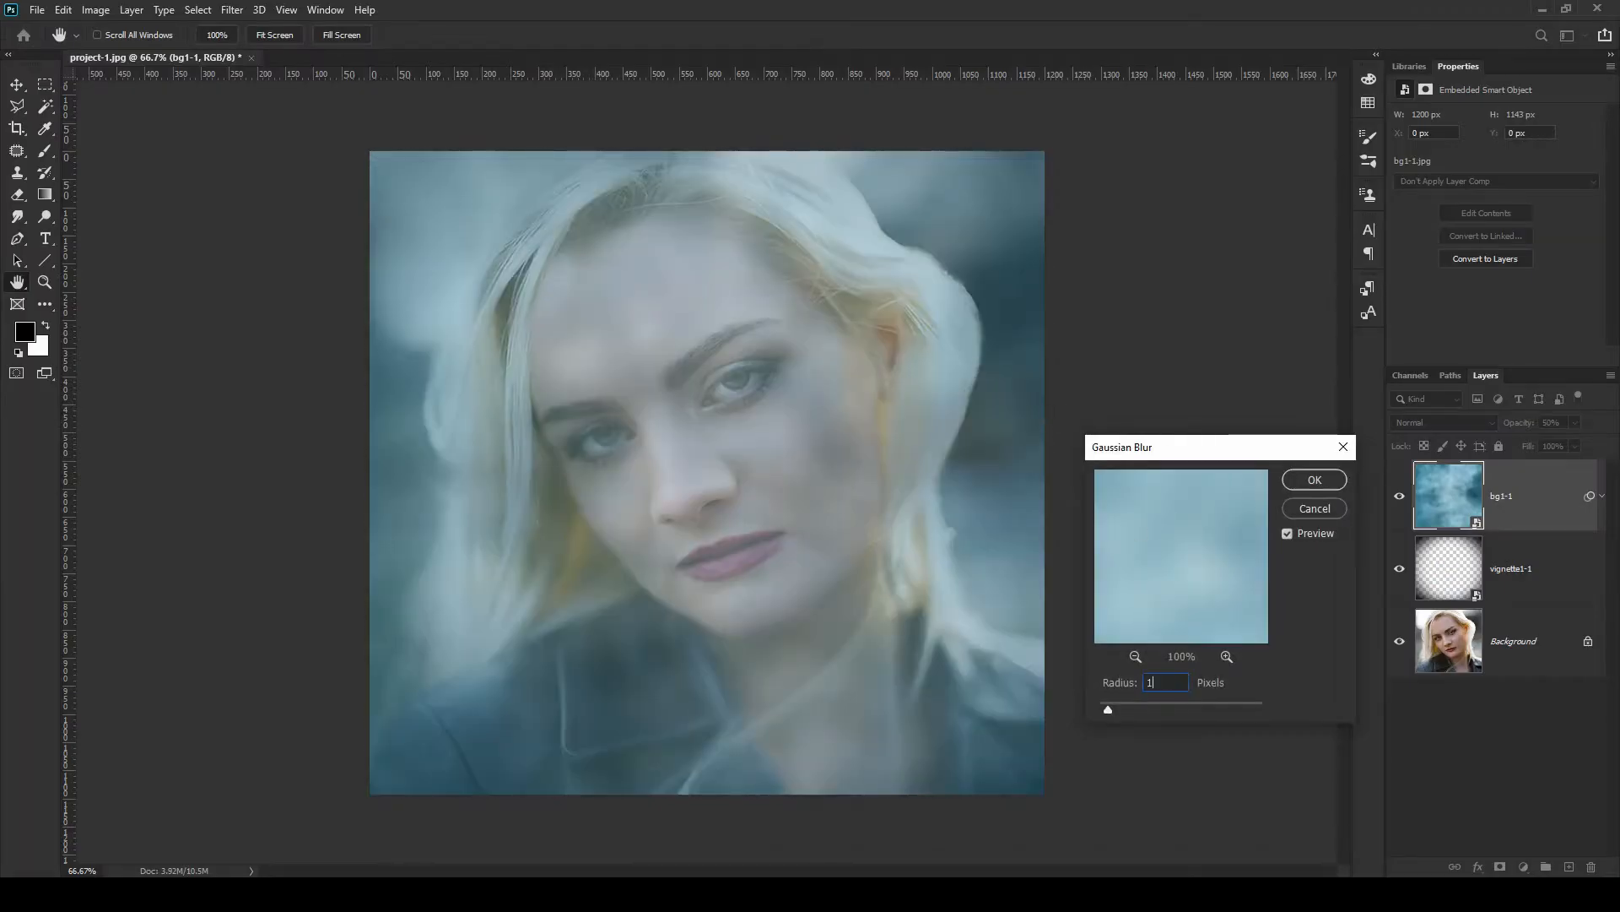
pyautogui.press('Return')
pyautogui.press('v')
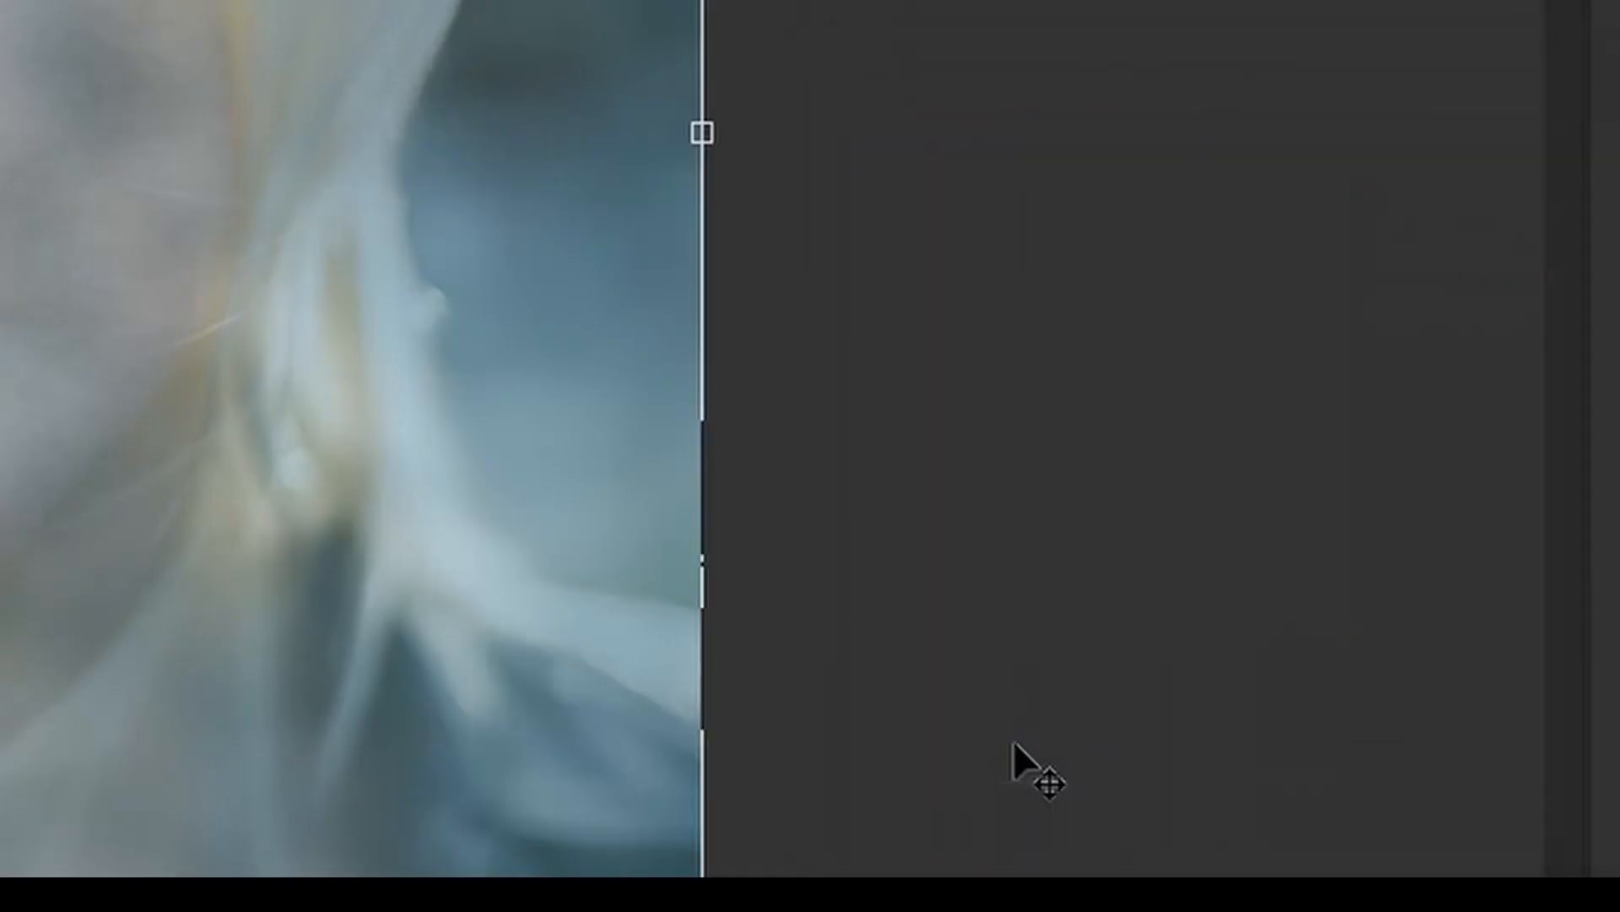
pyautogui.click(1156, 688)
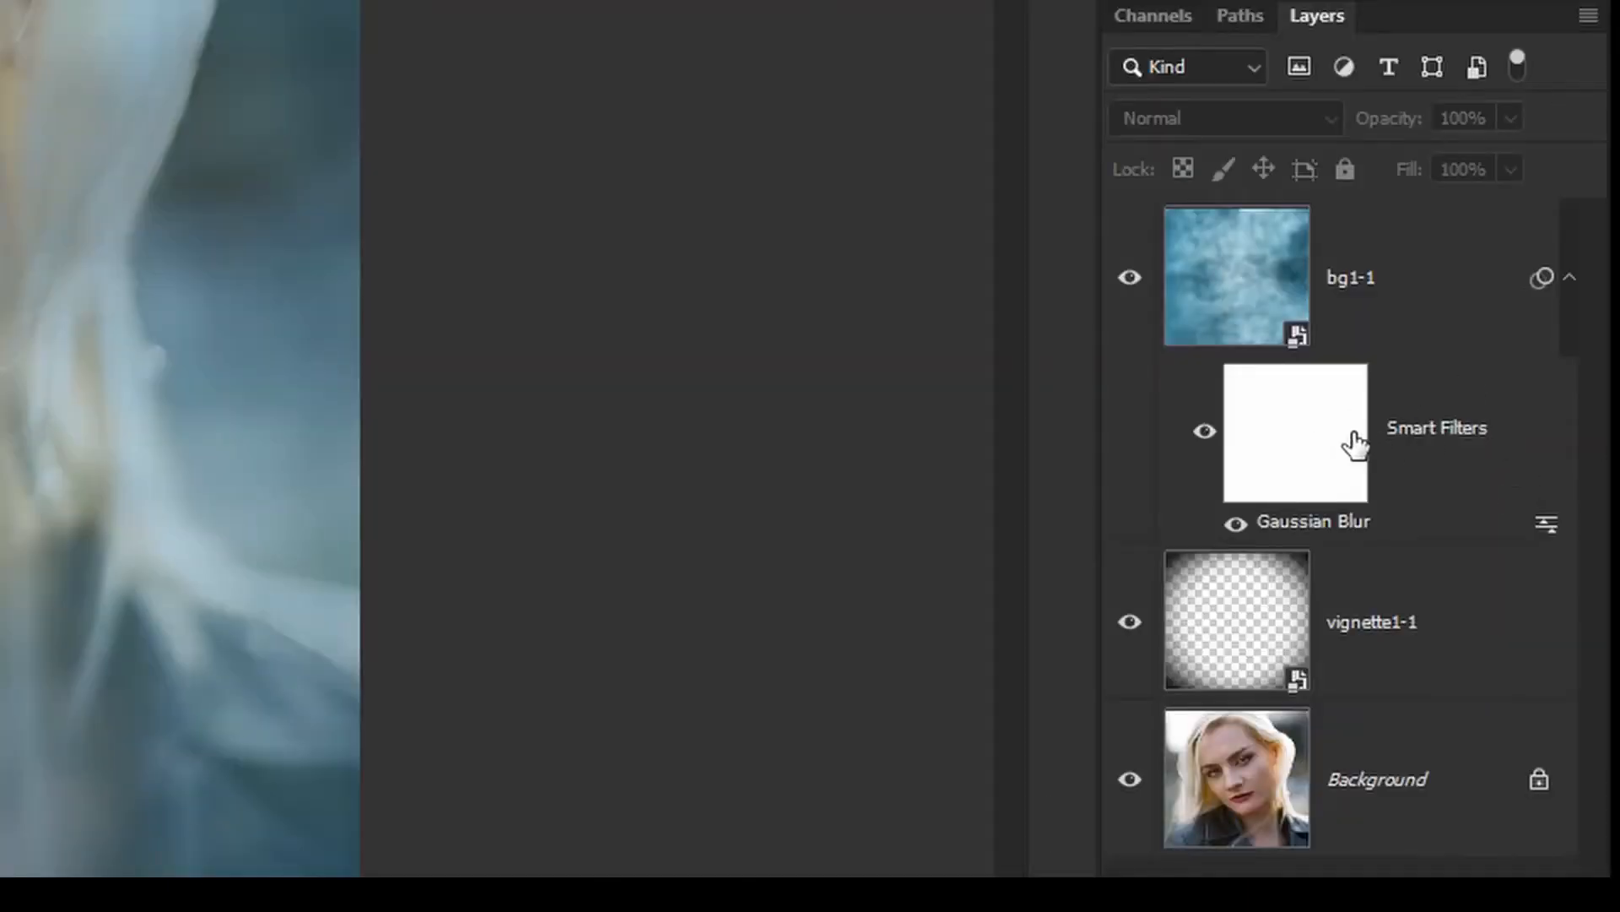
pyautogui.doubleClick(1342, 525)
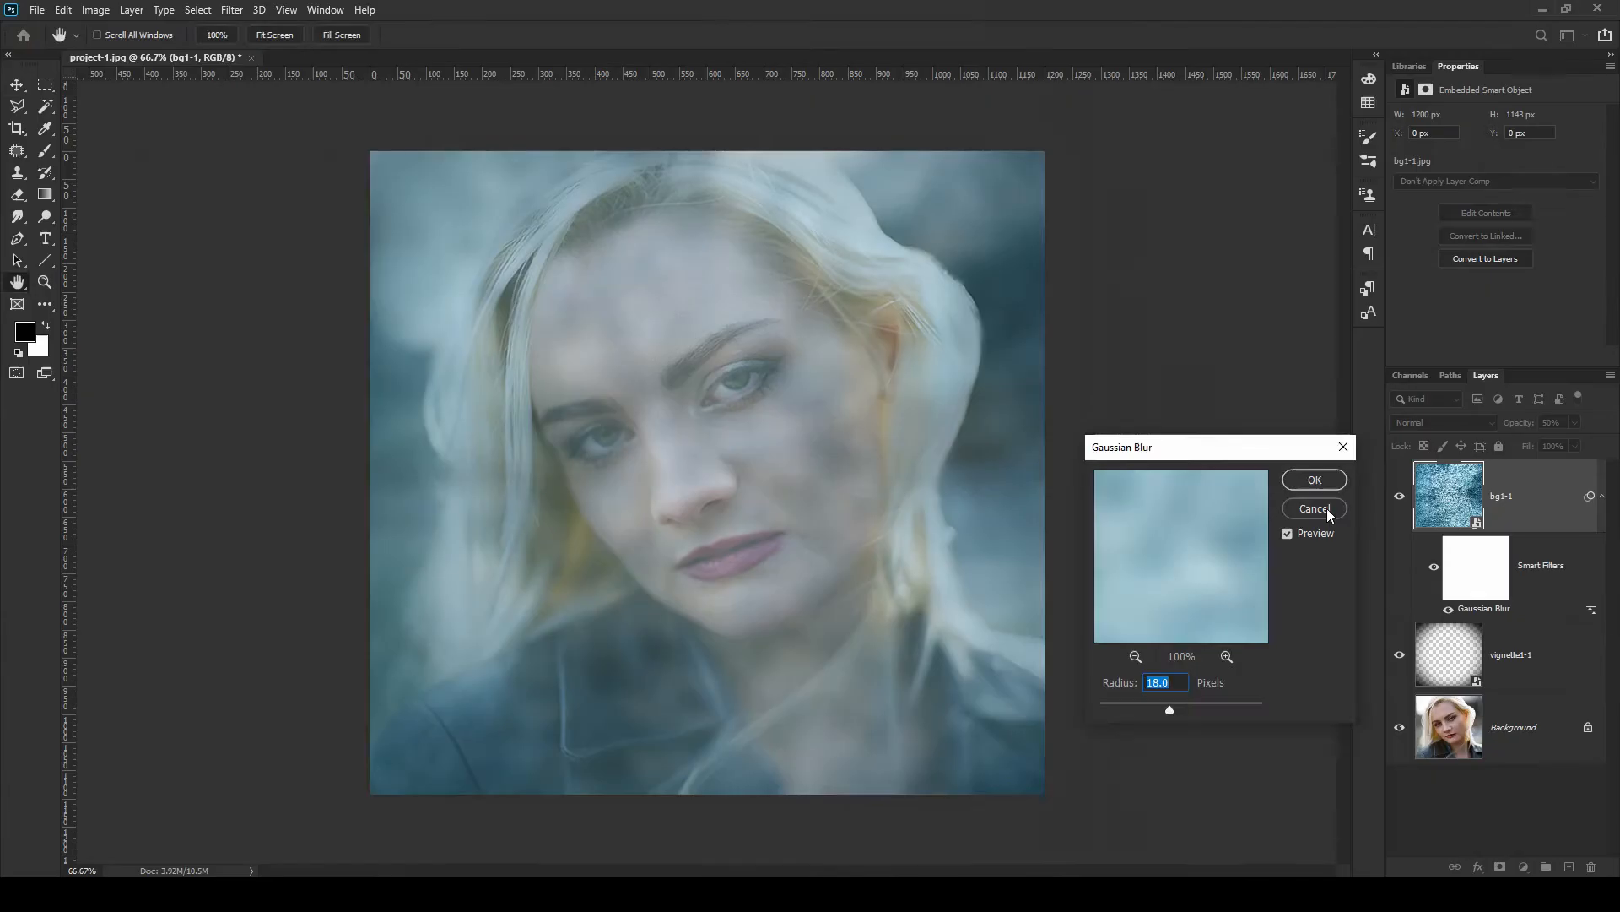
pyautogui.click(946, 304)
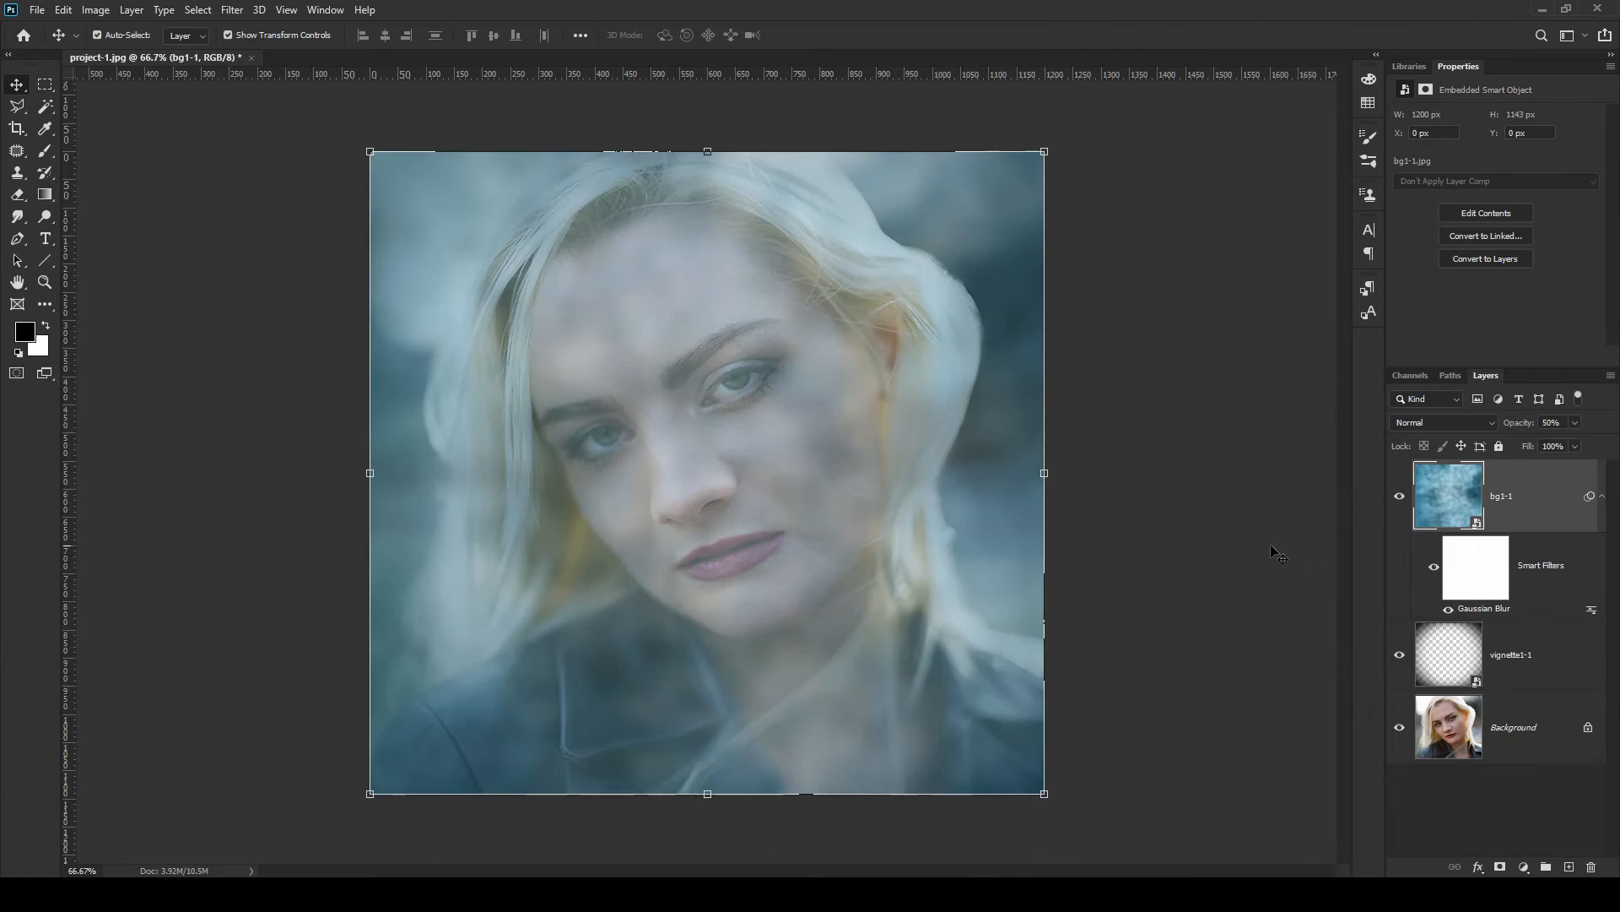
# Add a layer mask to the bg1-1 layer
pyautogui.click(1317, 543)
pyautogui.click(1526, 496)
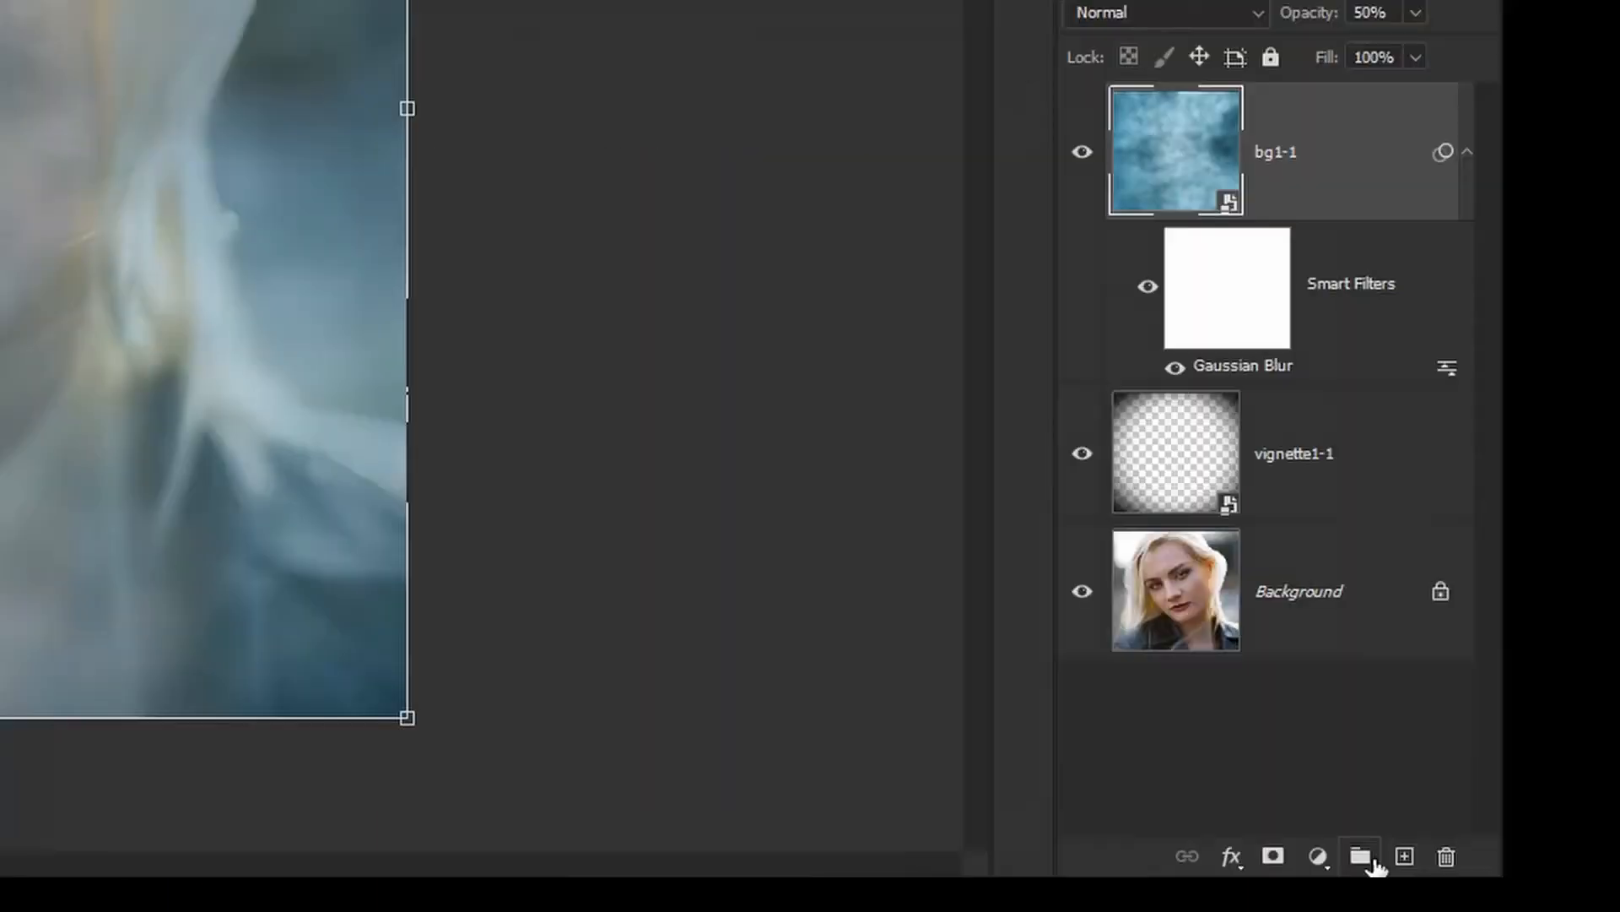
pyautogui.click(1270, 857)
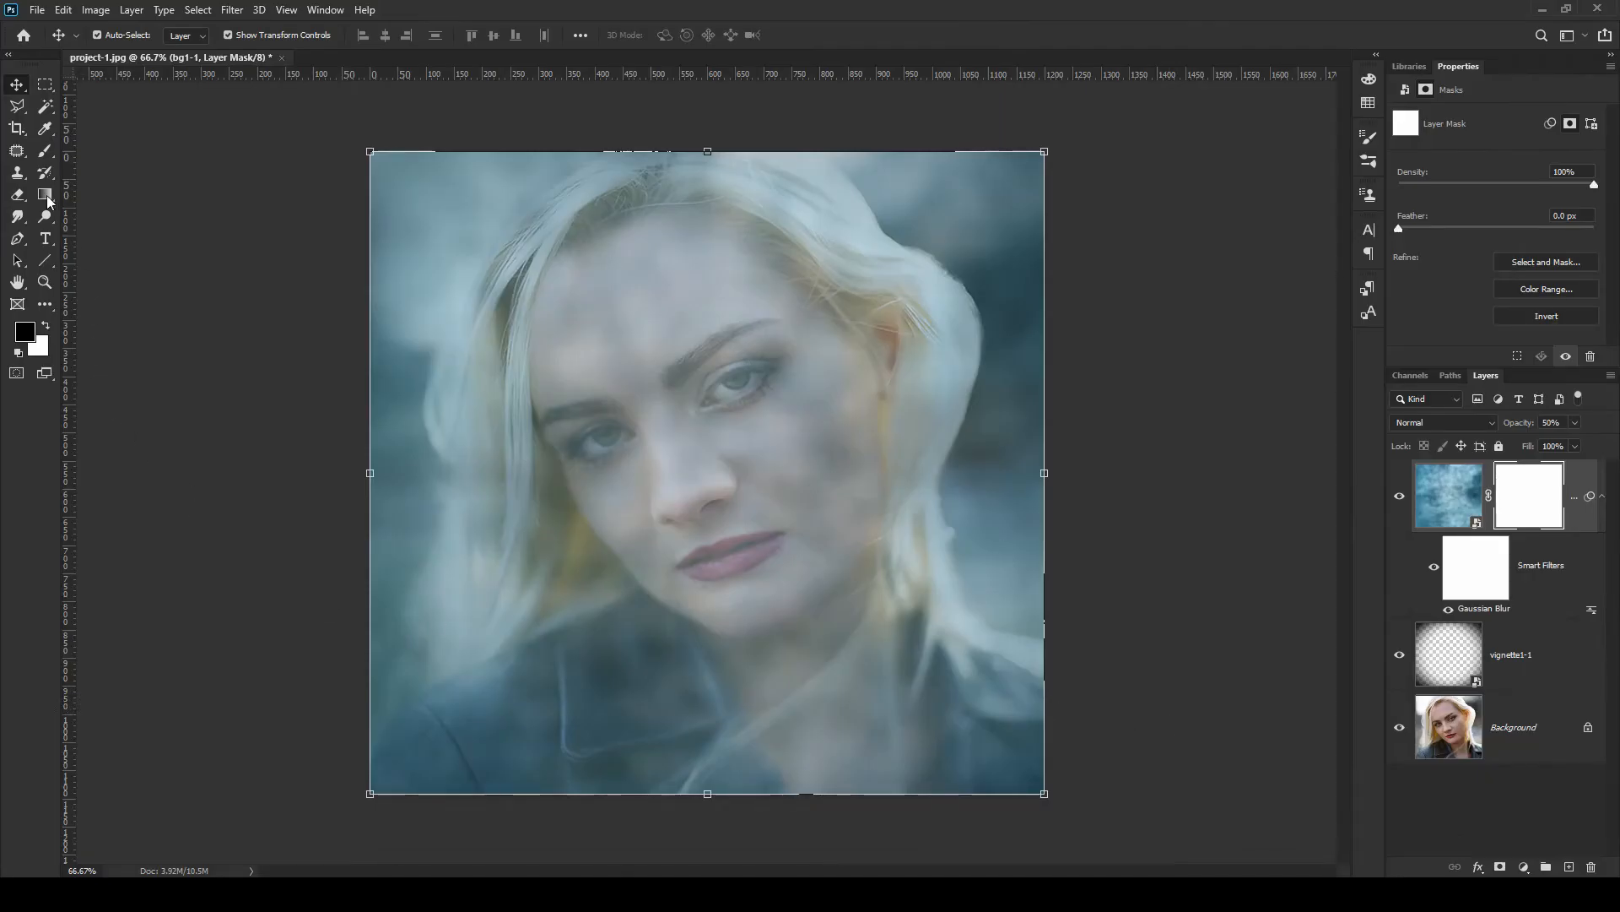
# Set the brush opacity to 50% and paint black on the bg1-1 mask over the face and neck
pyautogui.click(48, 152)
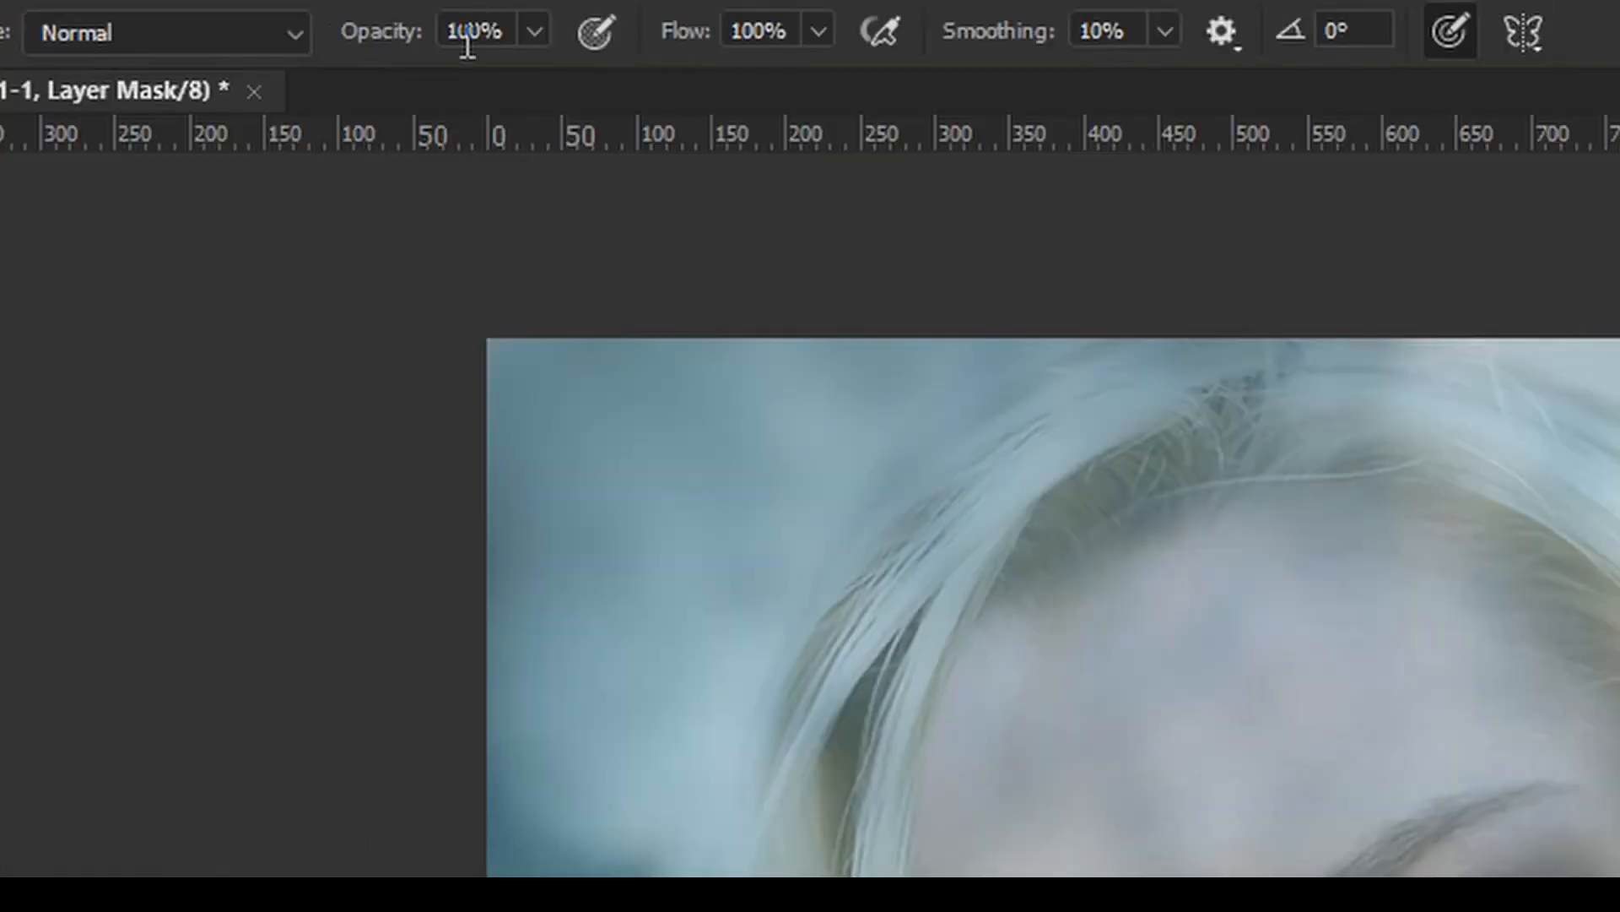
pyautogui.click(468, 42)
pyautogui.write('50')
pyautogui.press('Return')
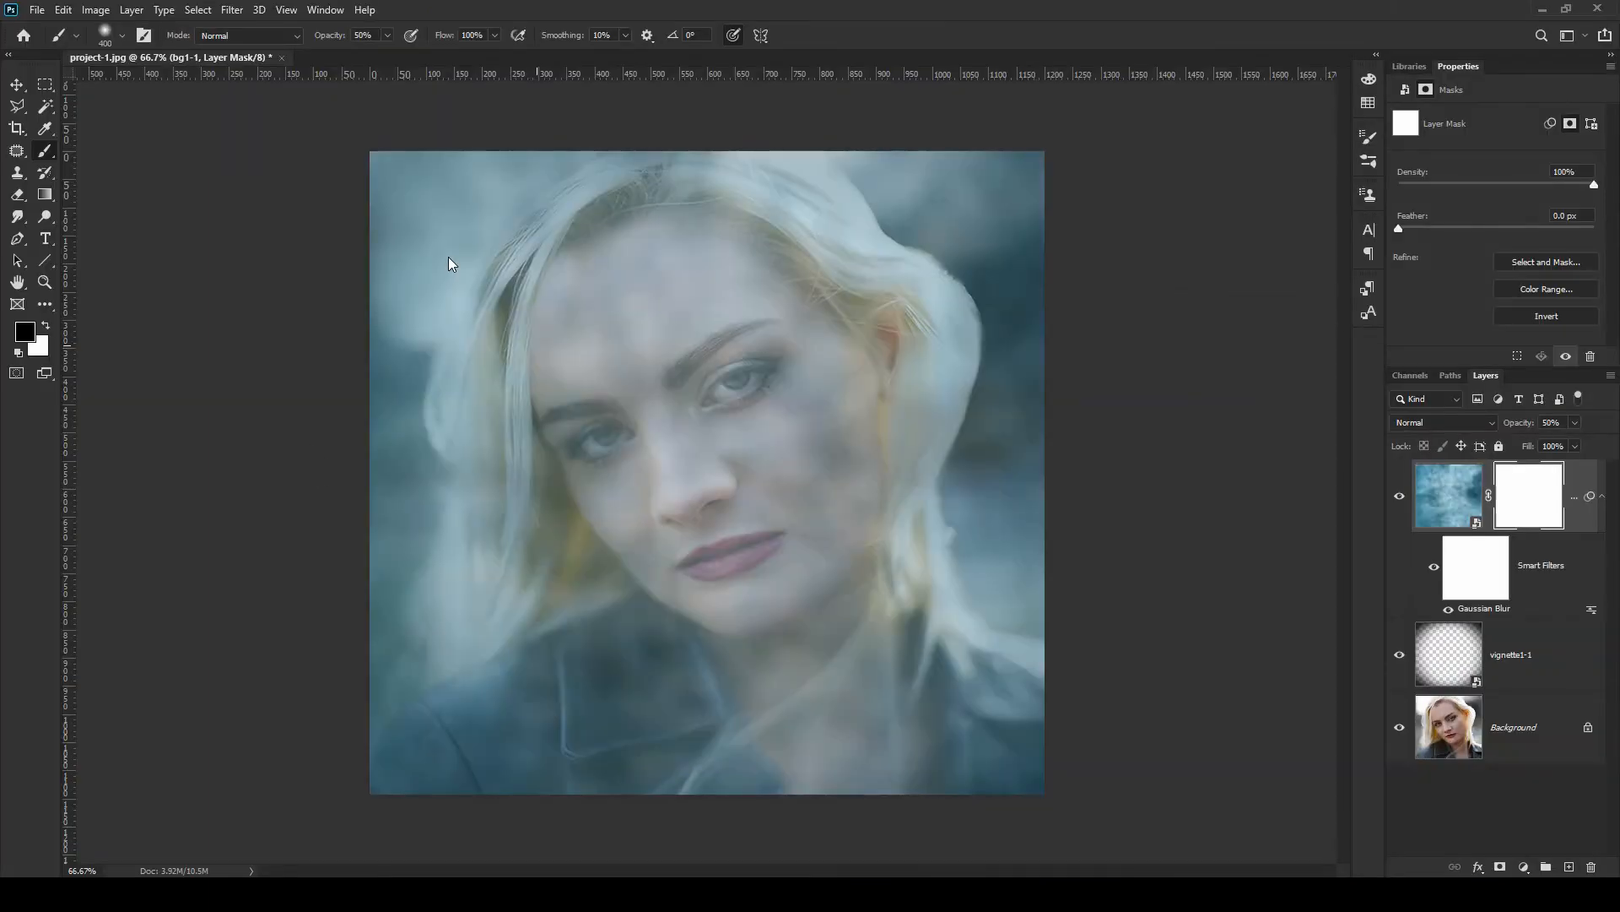
pyautogui.moveTo(644, 242)
pyautogui.mouseDown()
pyautogui.moveTo(507, 246)
pyautogui.moveTo(612, 316)
pyautogui.moveTo(626, 412)
pyautogui.moveTo(672, 440)
pyautogui.moveTo(747, 618)
pyautogui.moveTo(924, 662)
pyautogui.mouseUp()
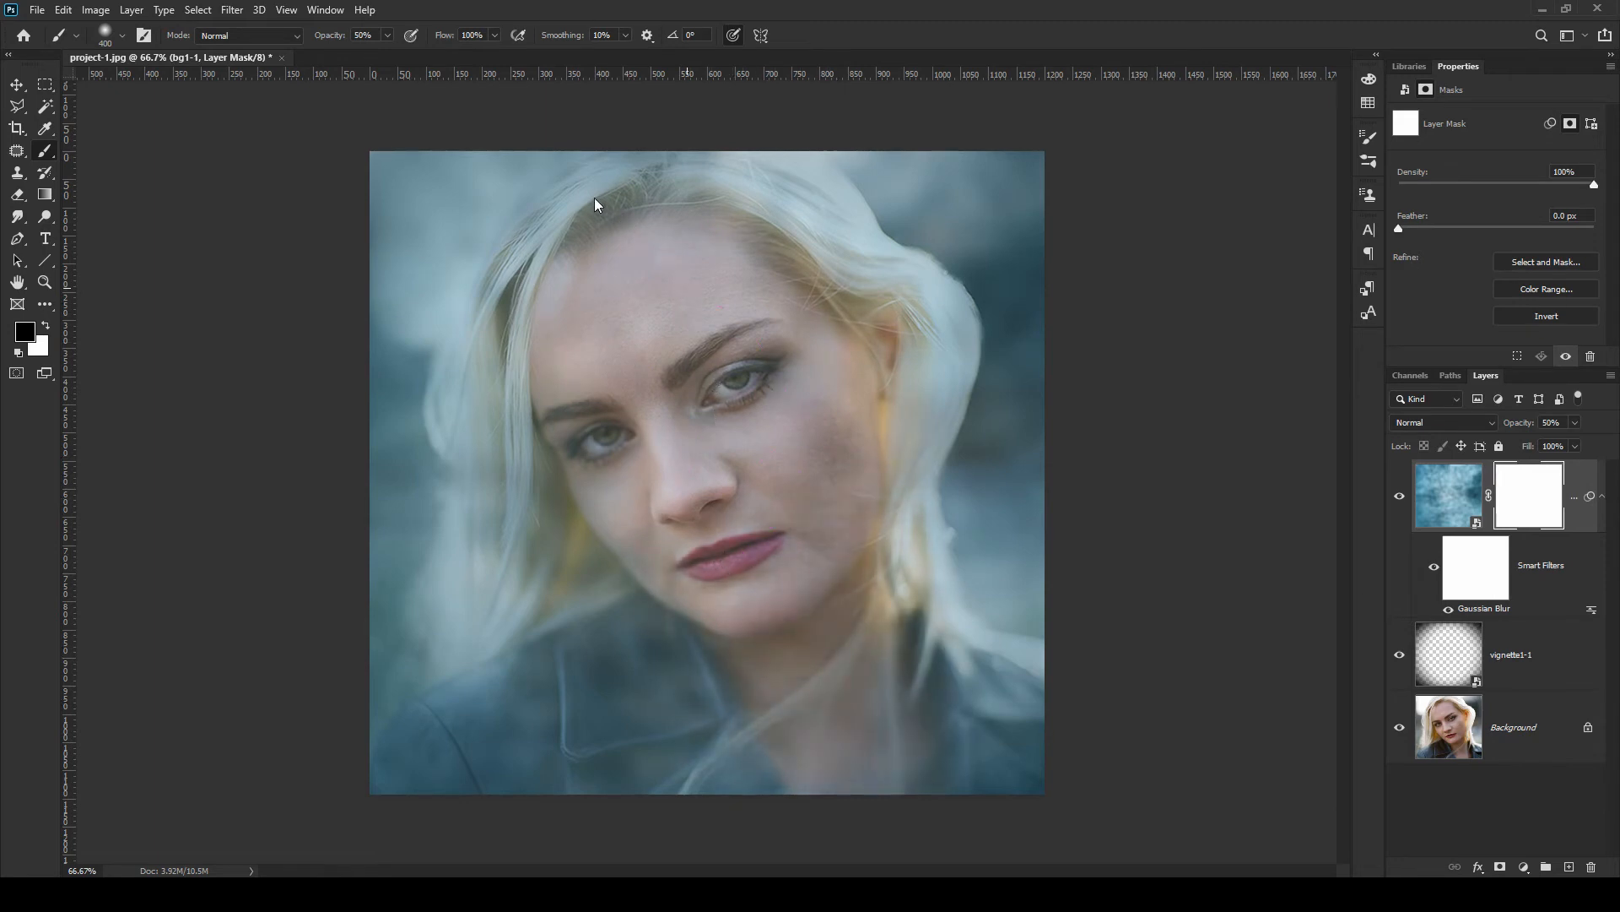
pyautogui.moveTo(754, 614); pyautogui.dragTo(763, 687)
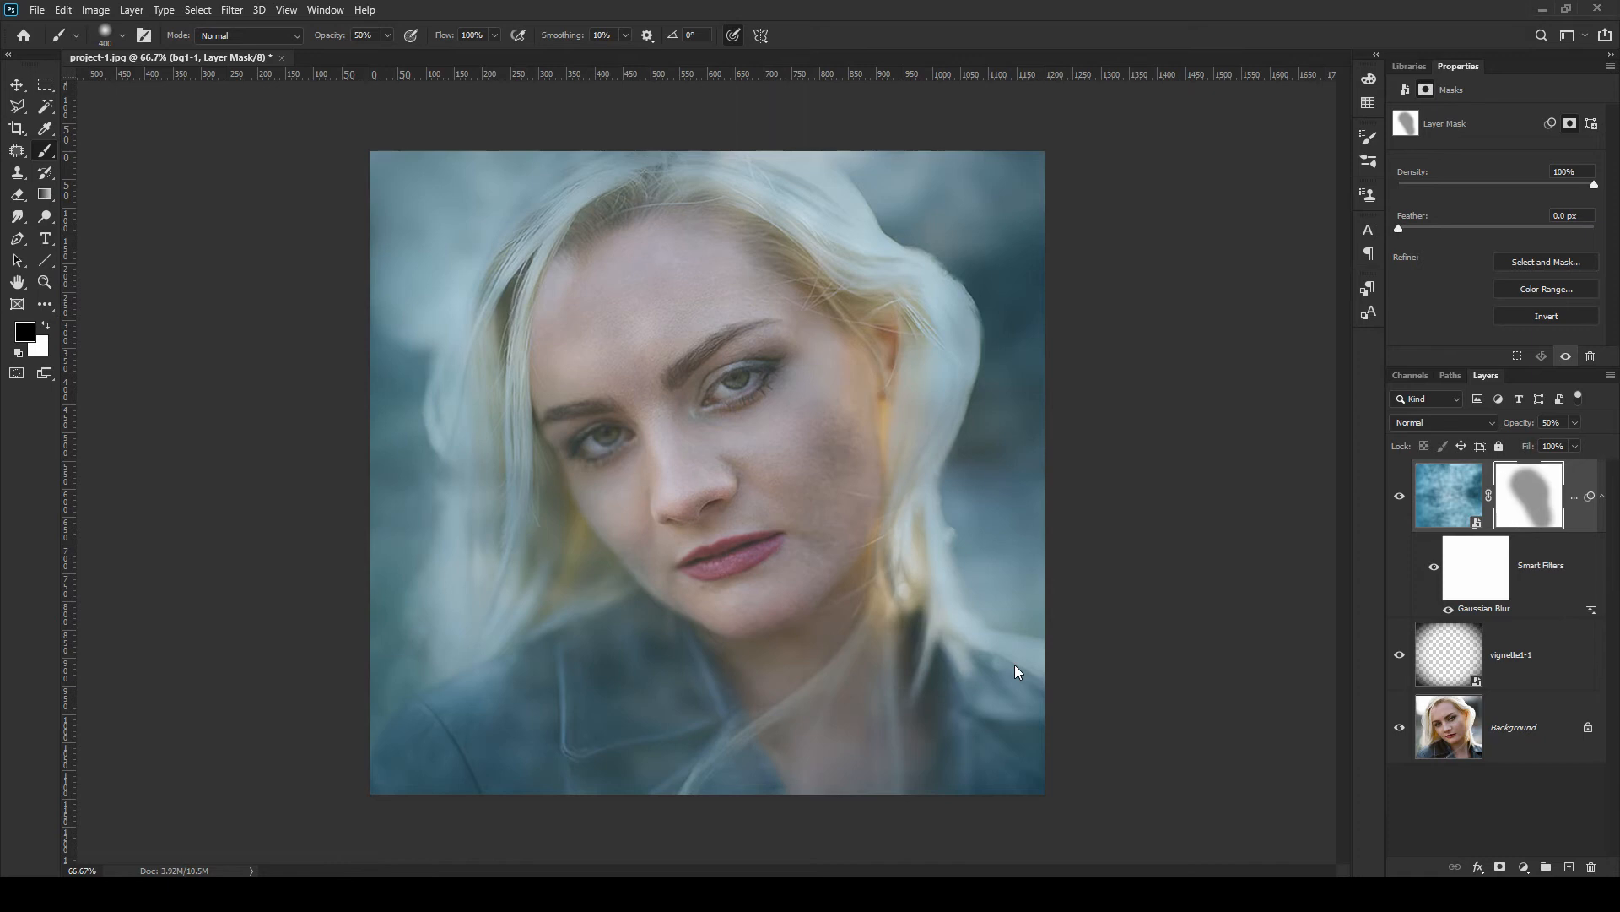
# Add a Gradient Map adjustment layer above the bg1-1 layer
pyautogui.press('v')
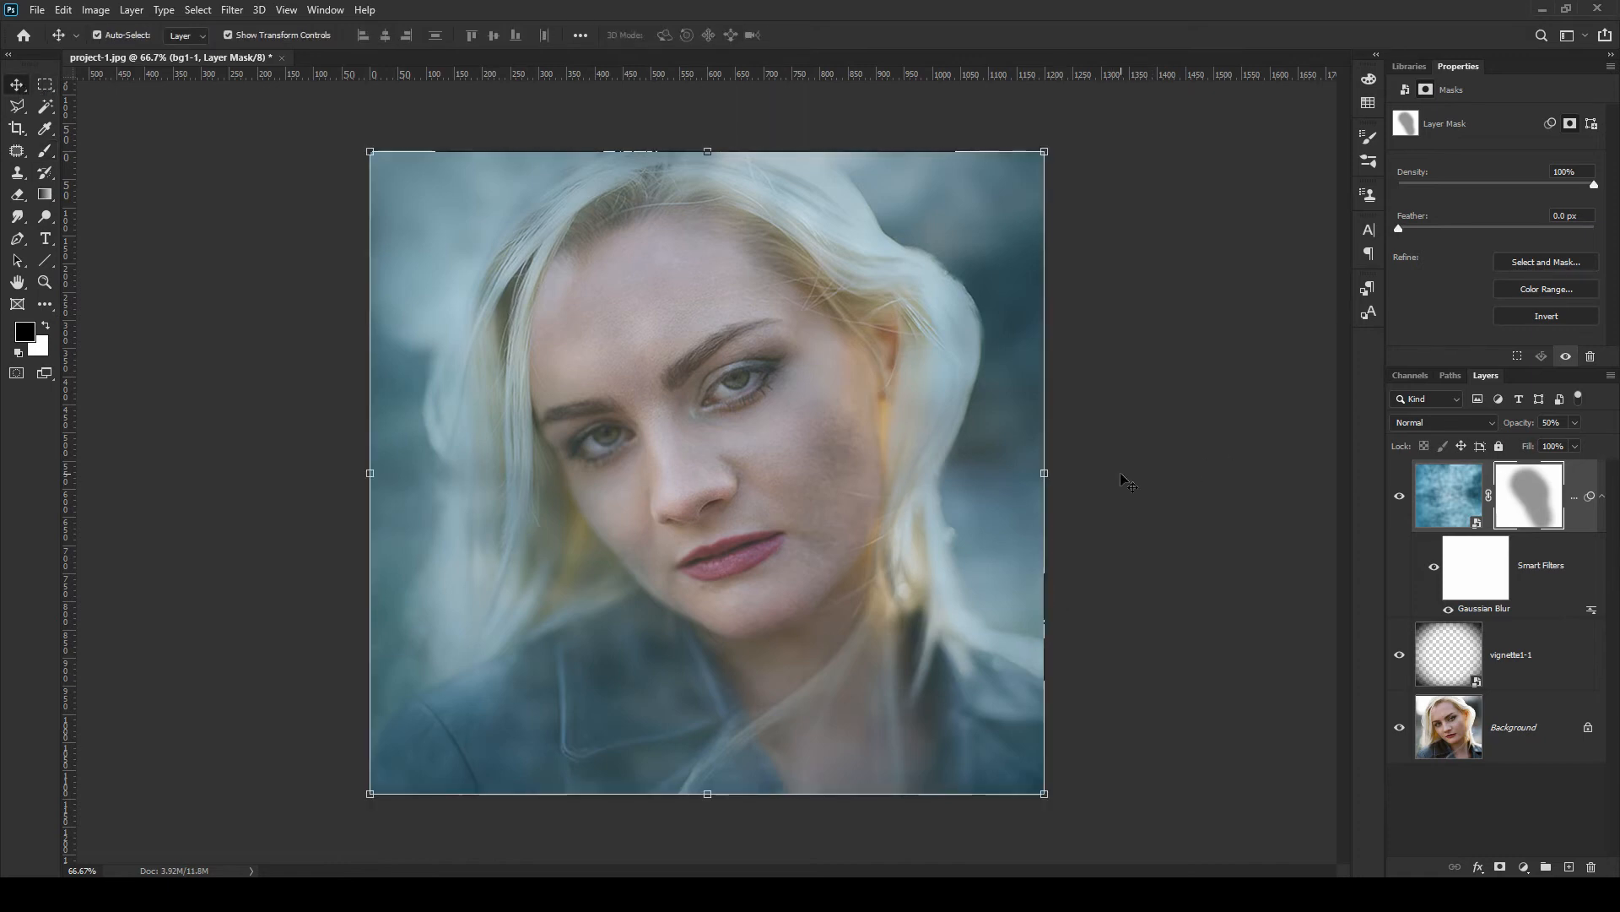
pyautogui.click(1435, 496)
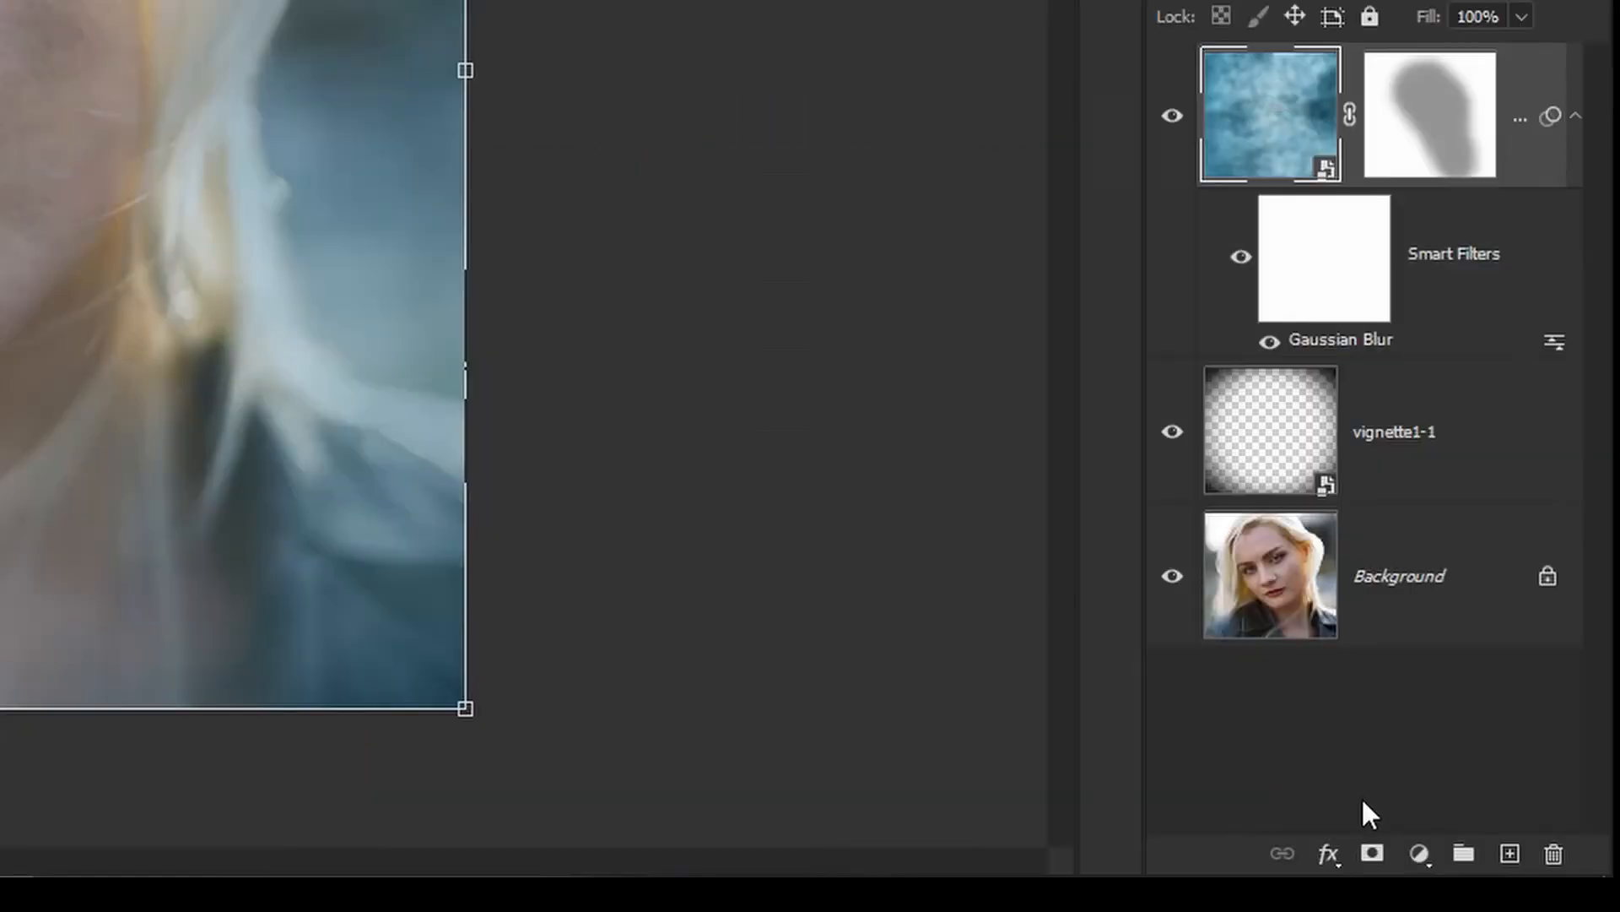
pyautogui.click(1420, 854)
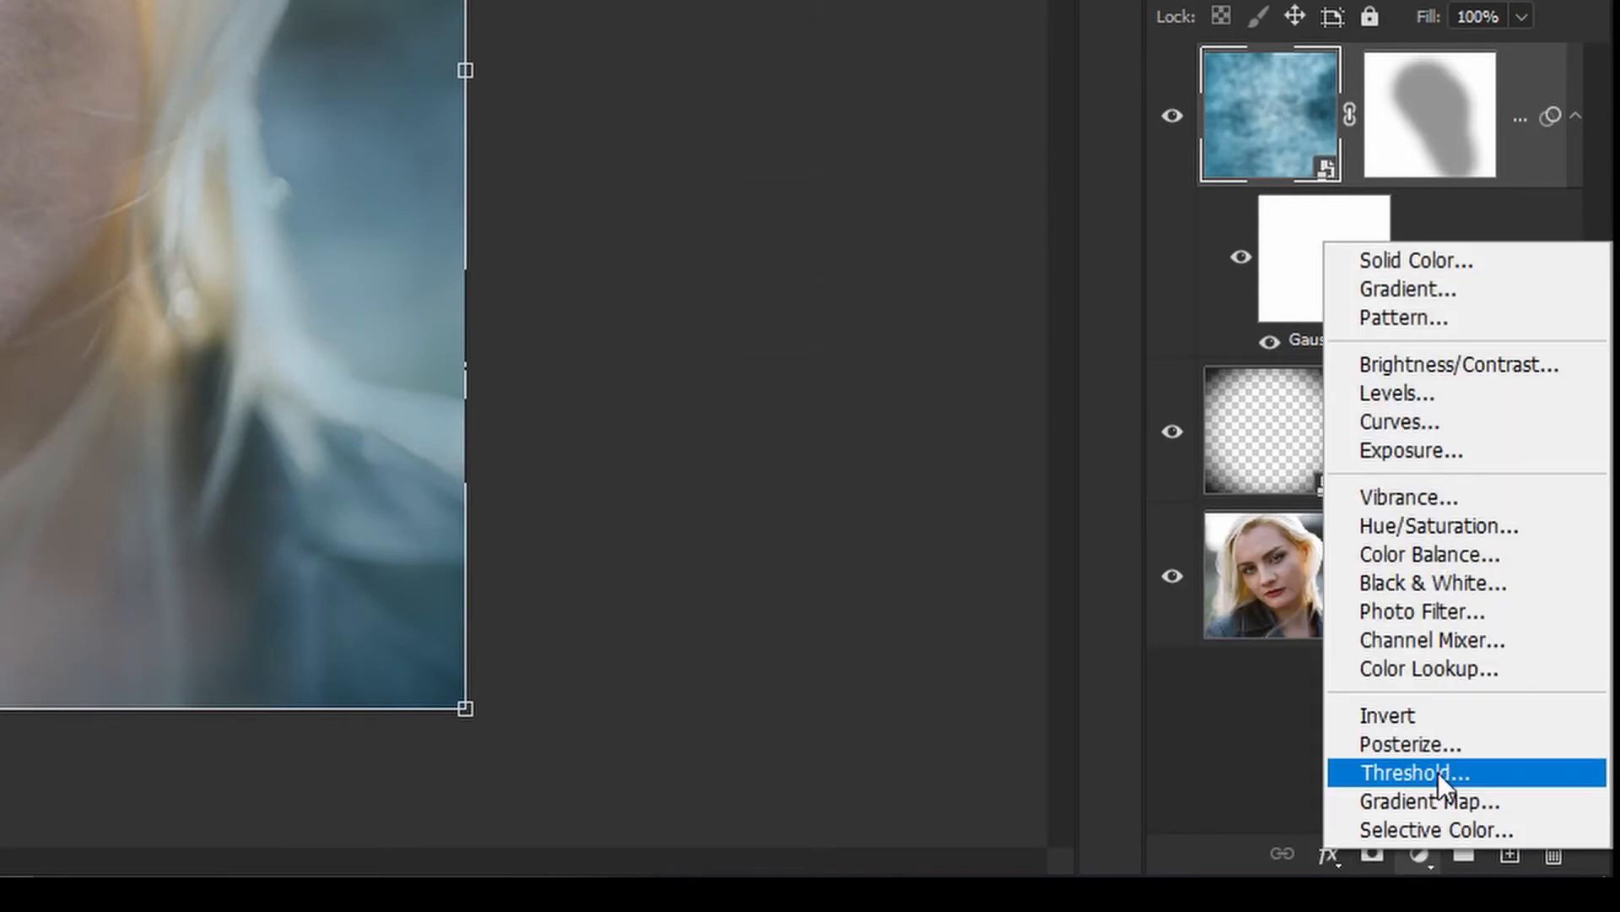
pyautogui.click(1437, 798)
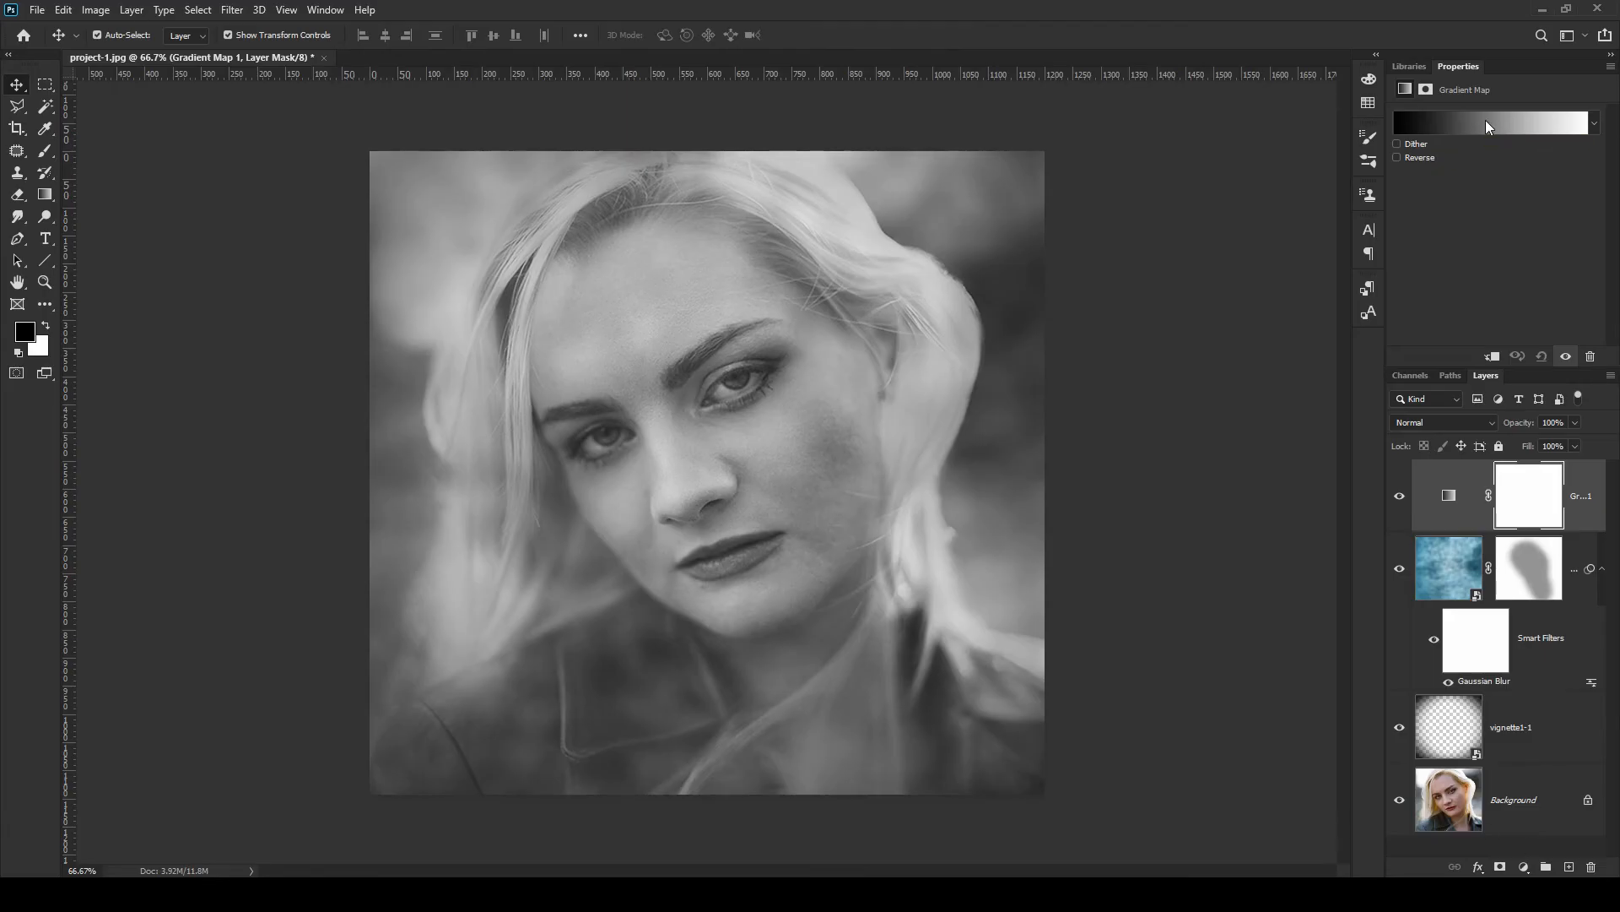
# Edit the gradient map so its white end stop uses the colour 827e77
pyautogui.click(1485, 121)
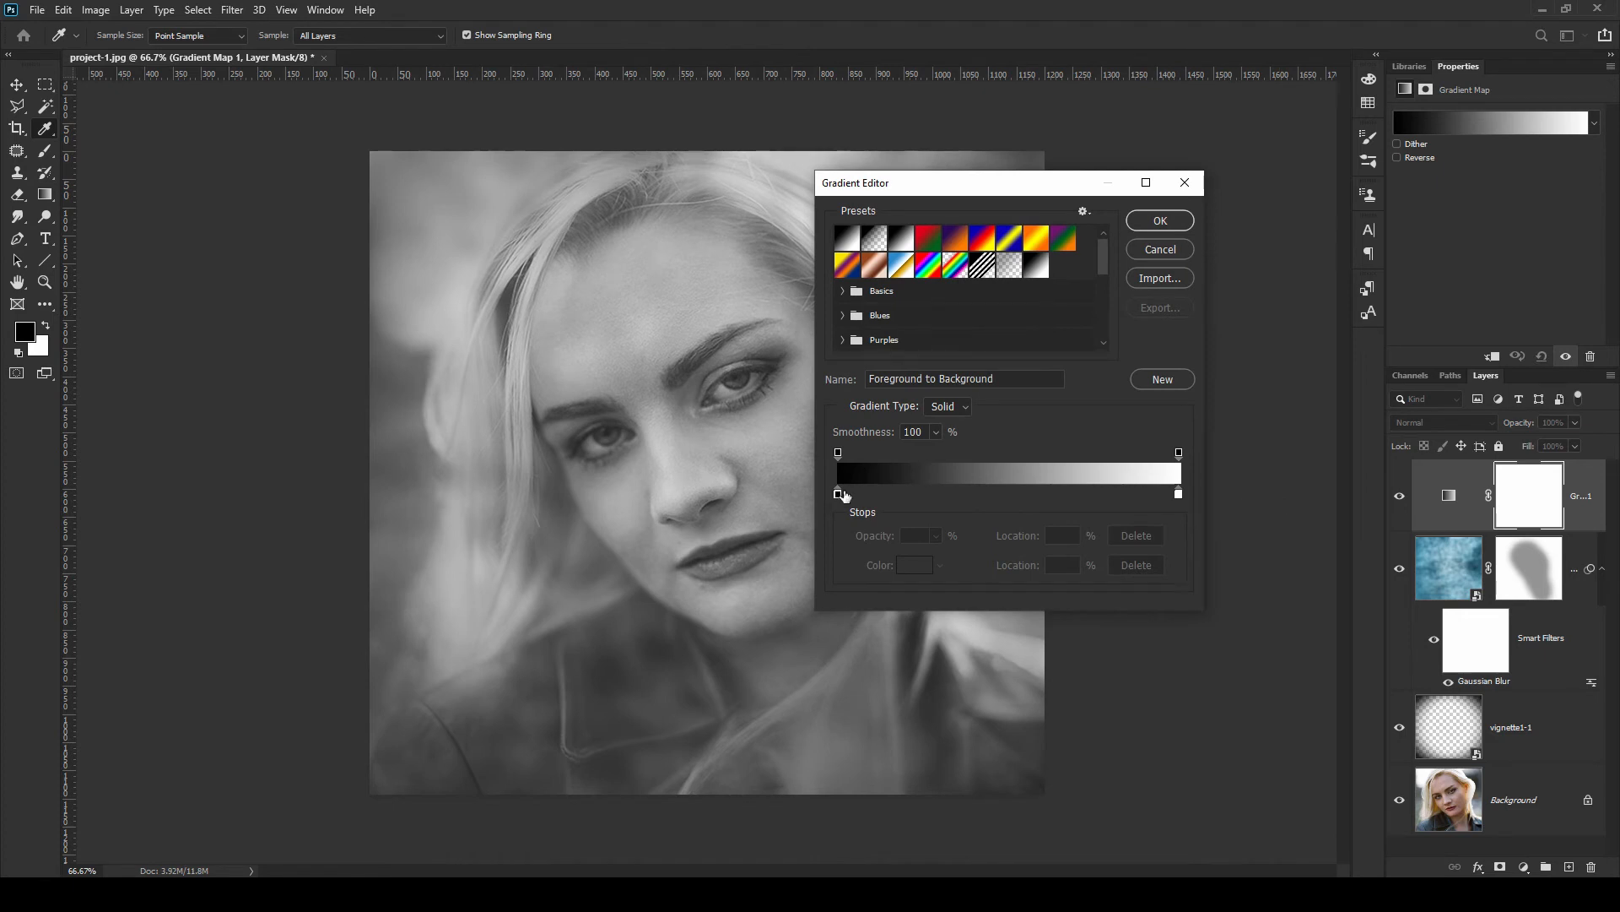
pyautogui.click(1179, 495)
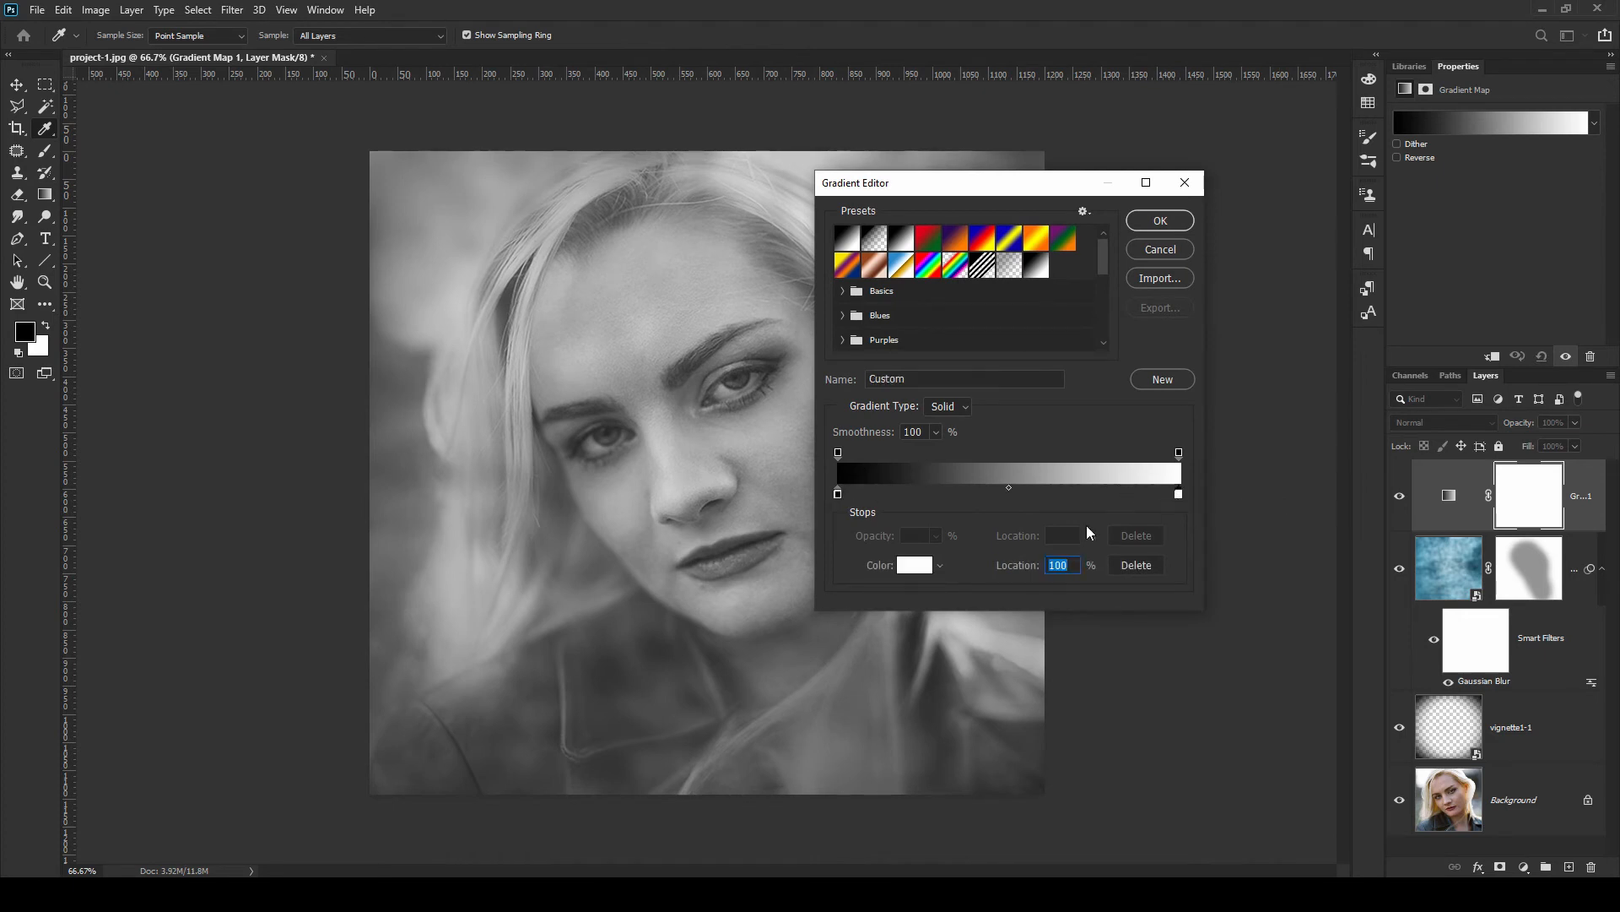
pyautogui.click(915, 564)
pyautogui.write('897754')
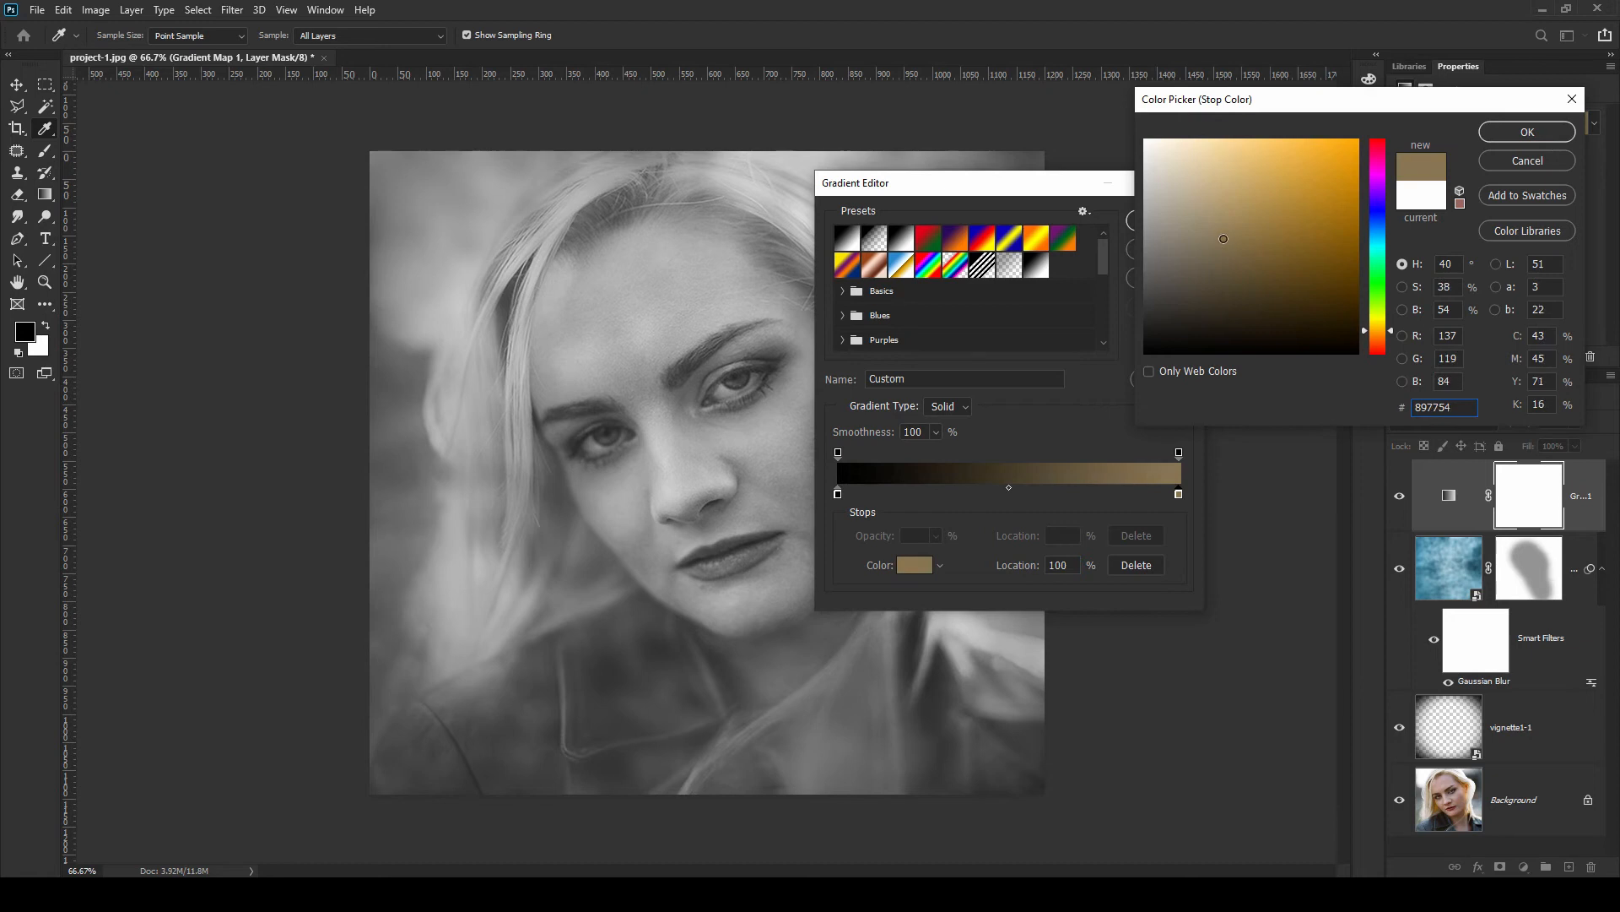
pyautogui.moveTo(1224, 239); pyautogui.dragTo(1179, 244)
pyautogui.moveTo(1179, 244); pyautogui.dragTo(1161, 245)
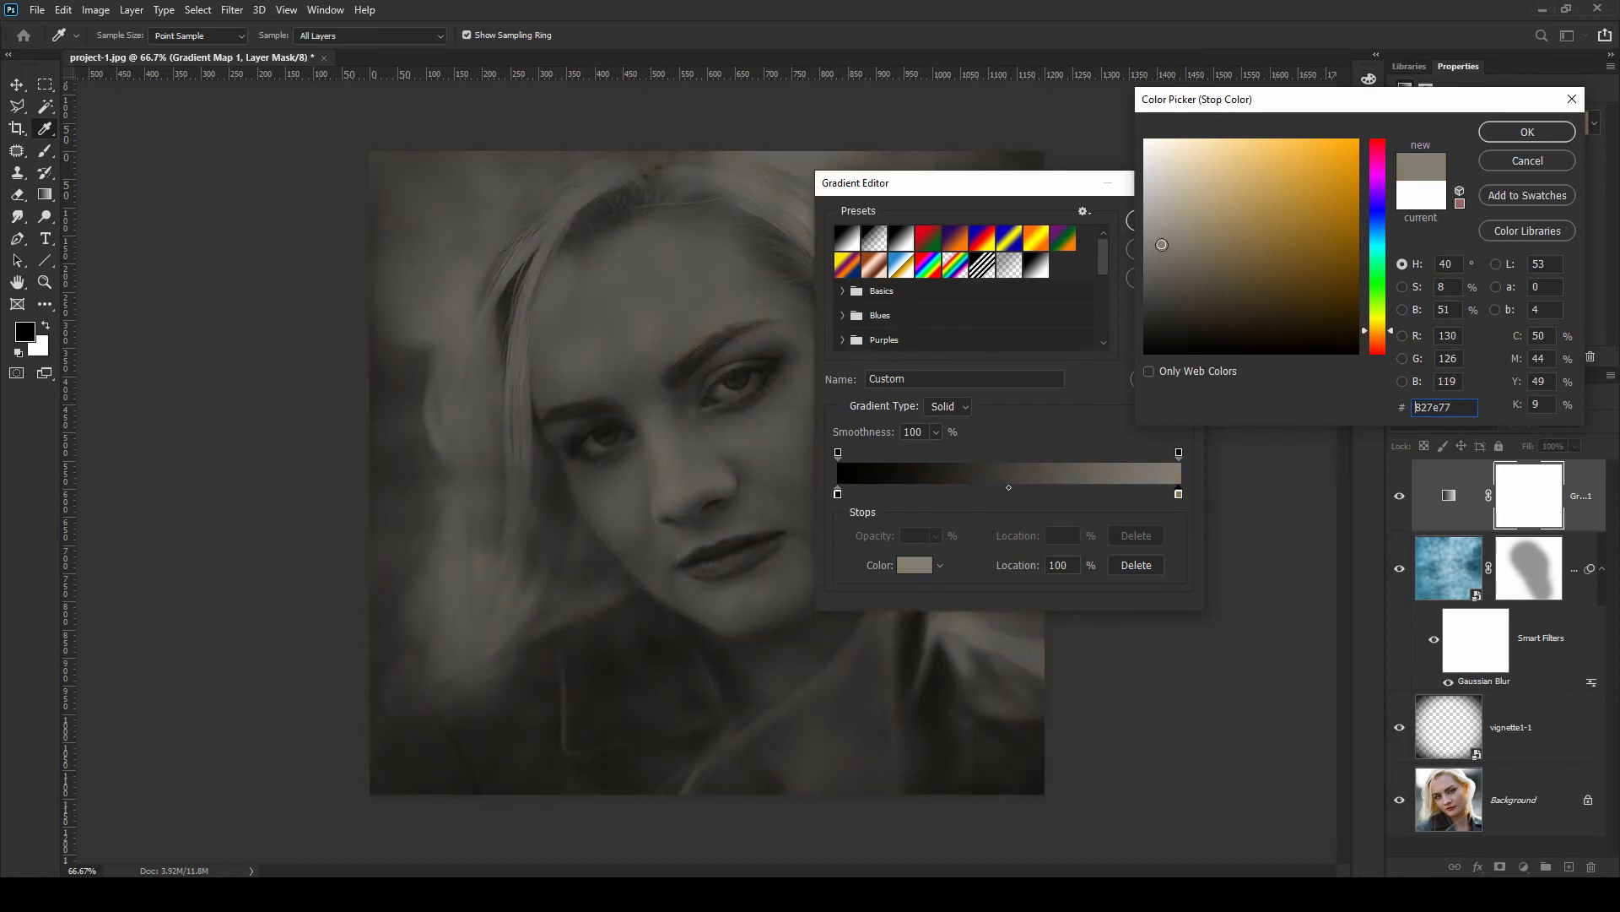
pyautogui.click(1499, 135)
pyautogui.click(1173, 224)
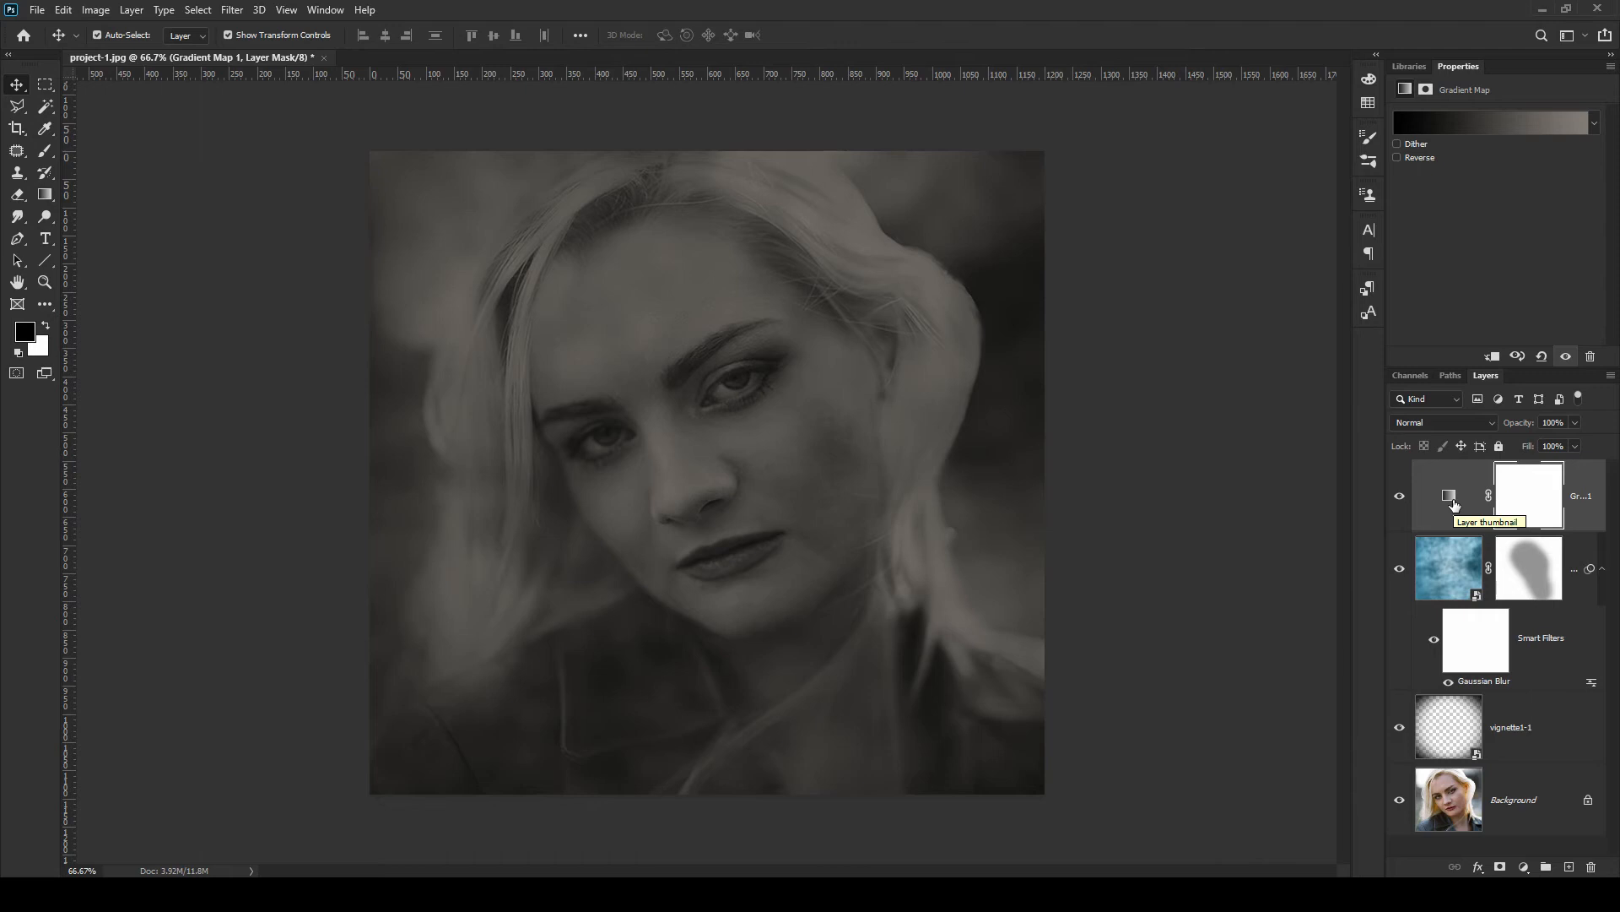
# Add a Levels adjustment layer and set the input black point to 20 and white point to 128
pyautogui.click(1522, 869)
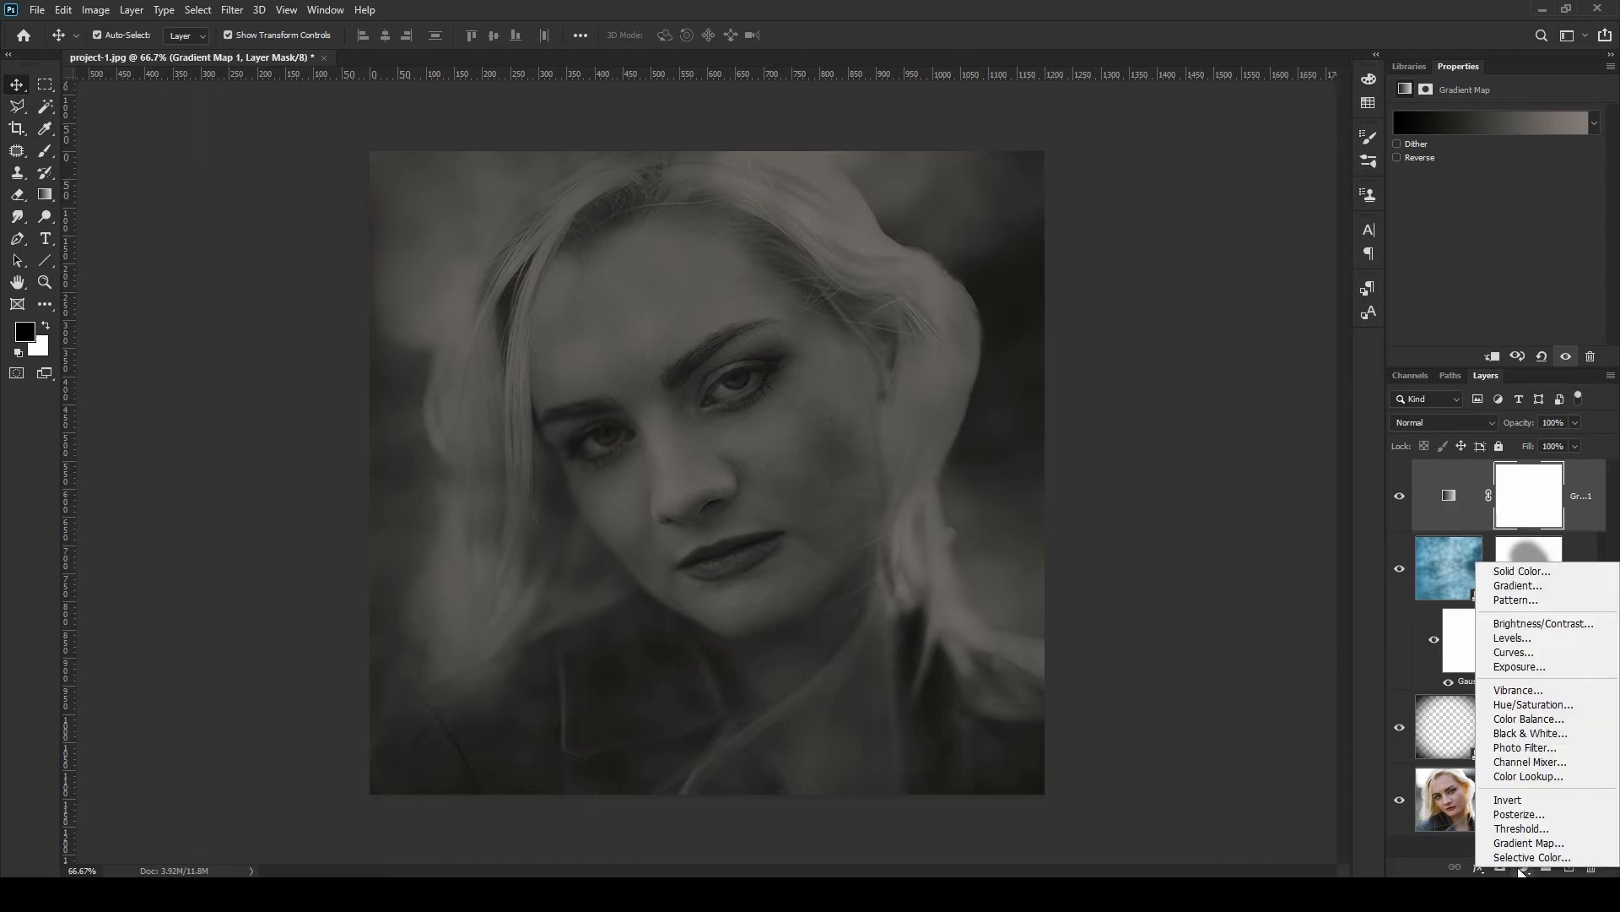
pyautogui.click(1570, 639)
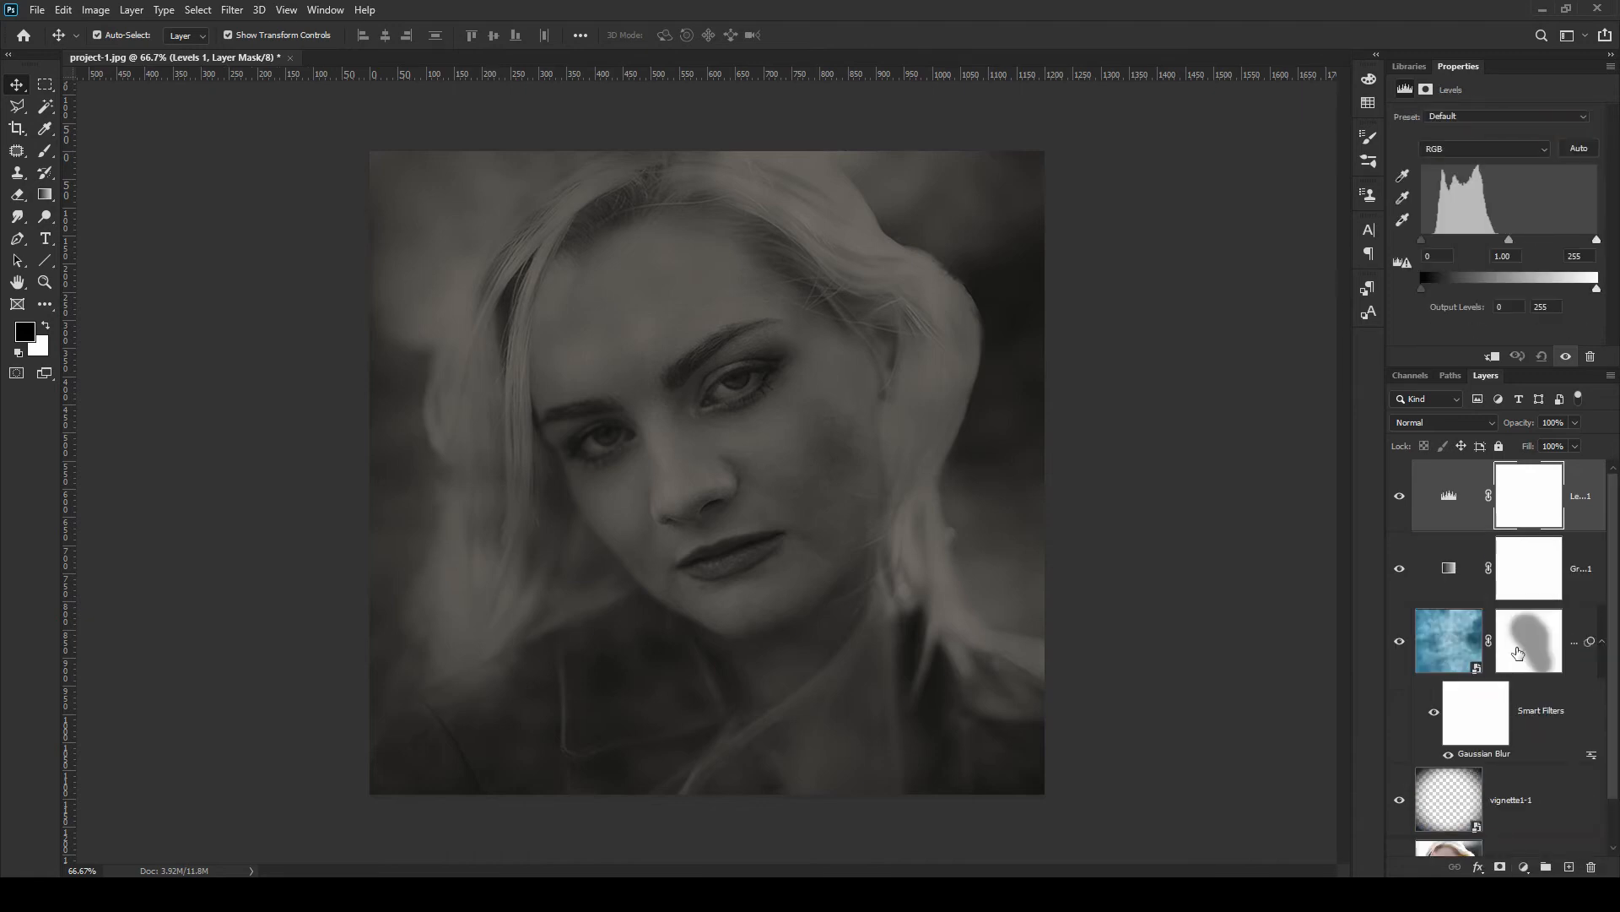
pyautogui.moveTo(1421, 241); pyautogui.dragTo(1437, 241)
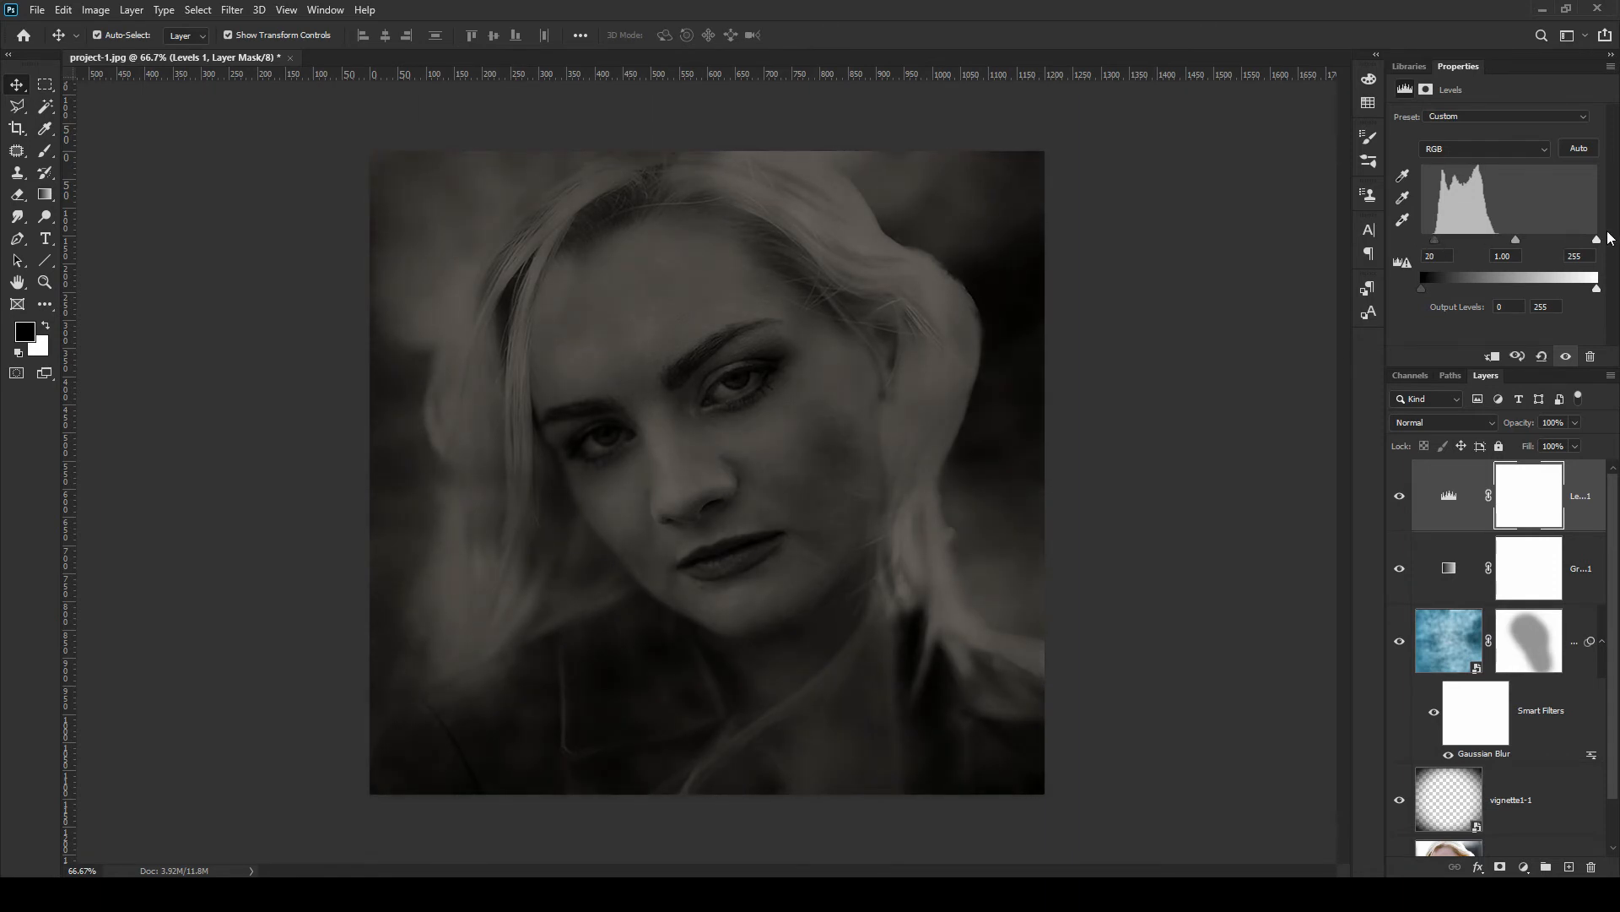
pyautogui.moveTo(1597, 241); pyautogui.dragTo(1509, 246)
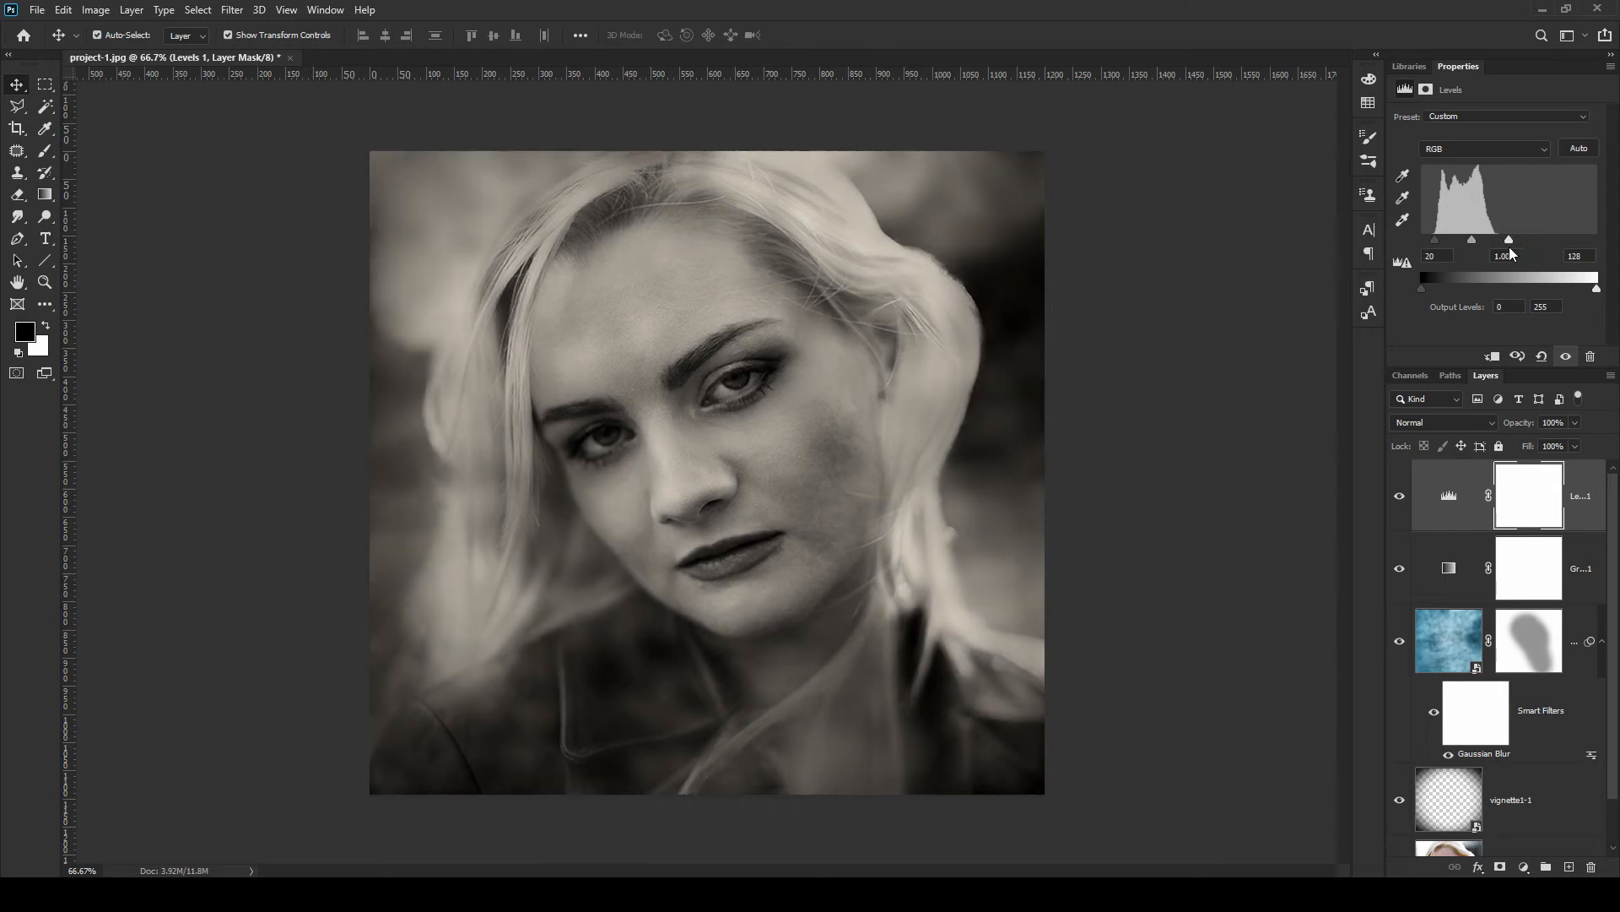
# Create a new layer at the top and fill it with 50% Gray
pyautogui.click(1569, 867)
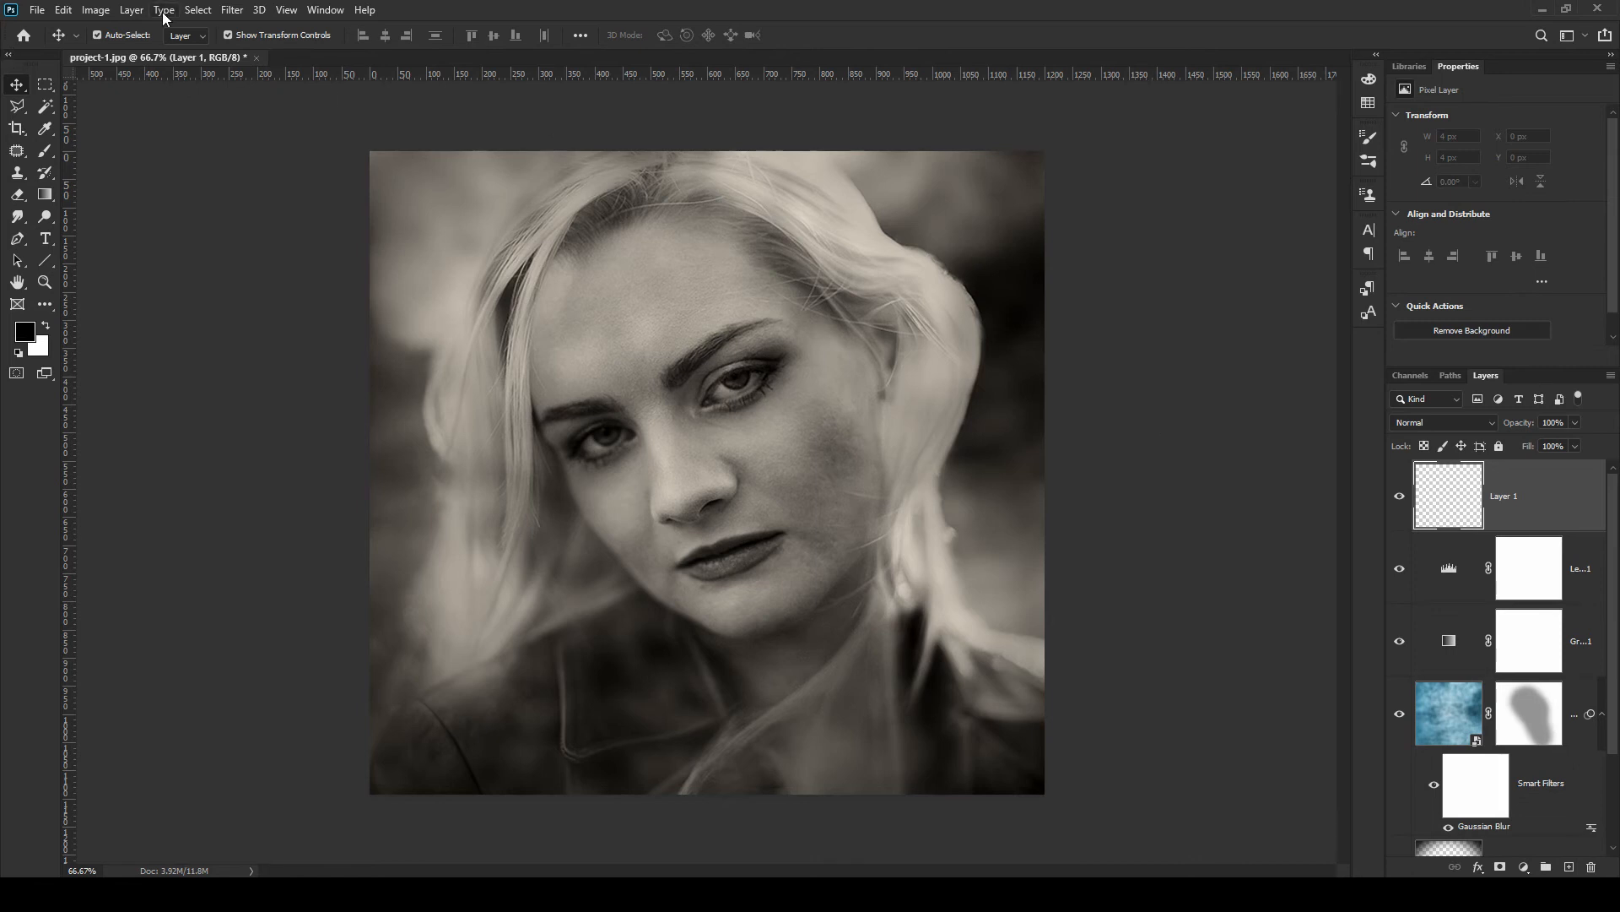
pyautogui.click(64, 11)
pyautogui.click(115, 274)
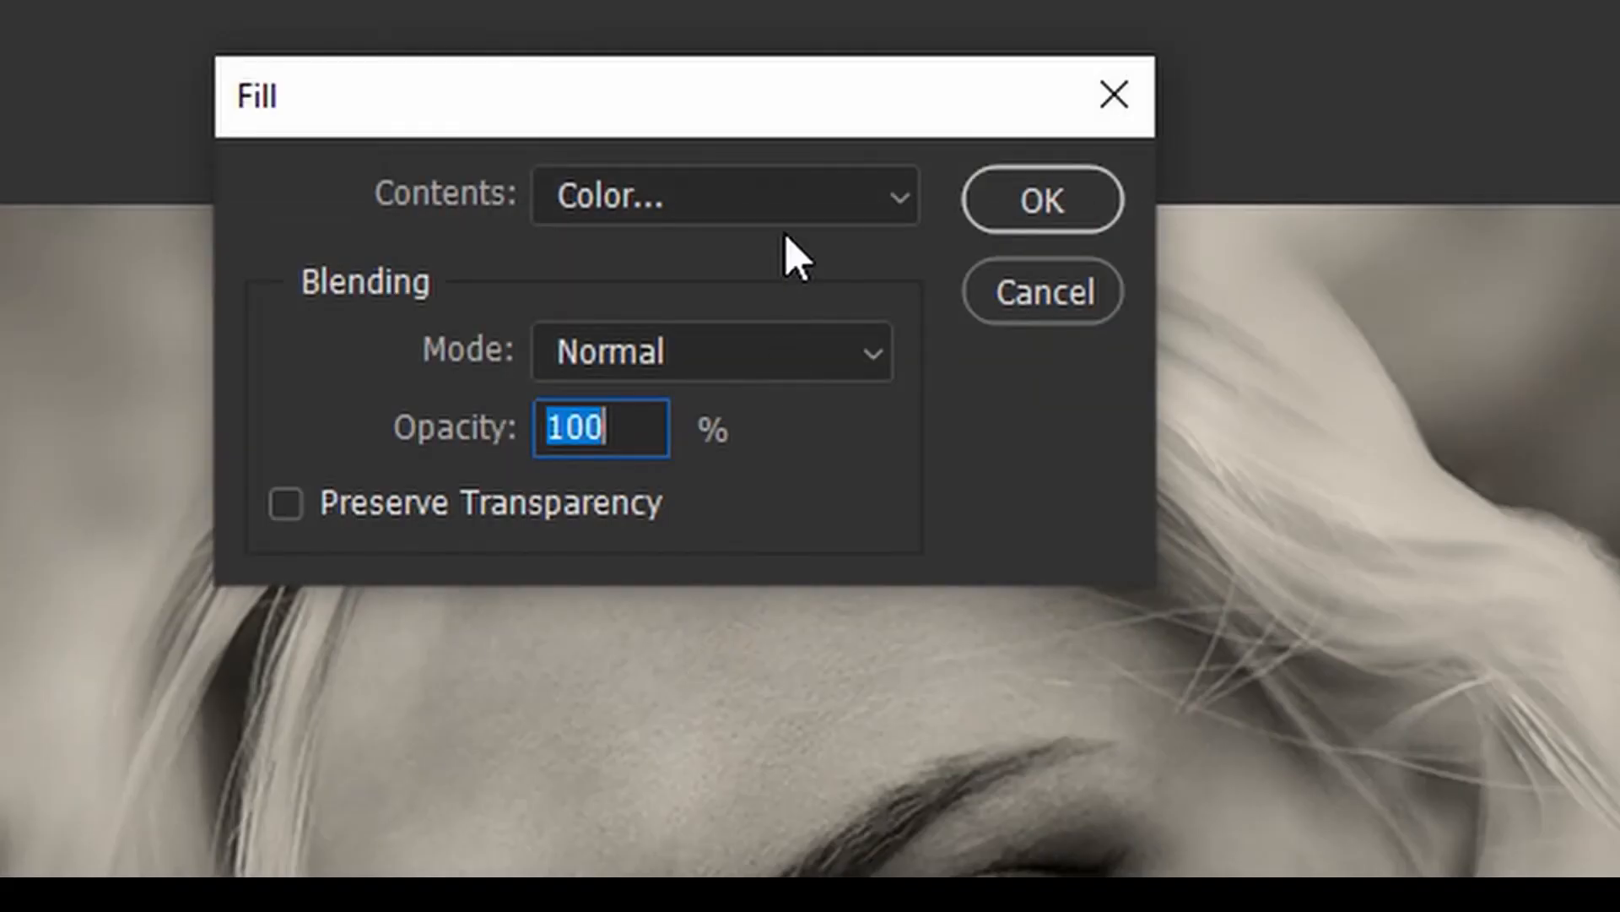
pyautogui.click(781, 206)
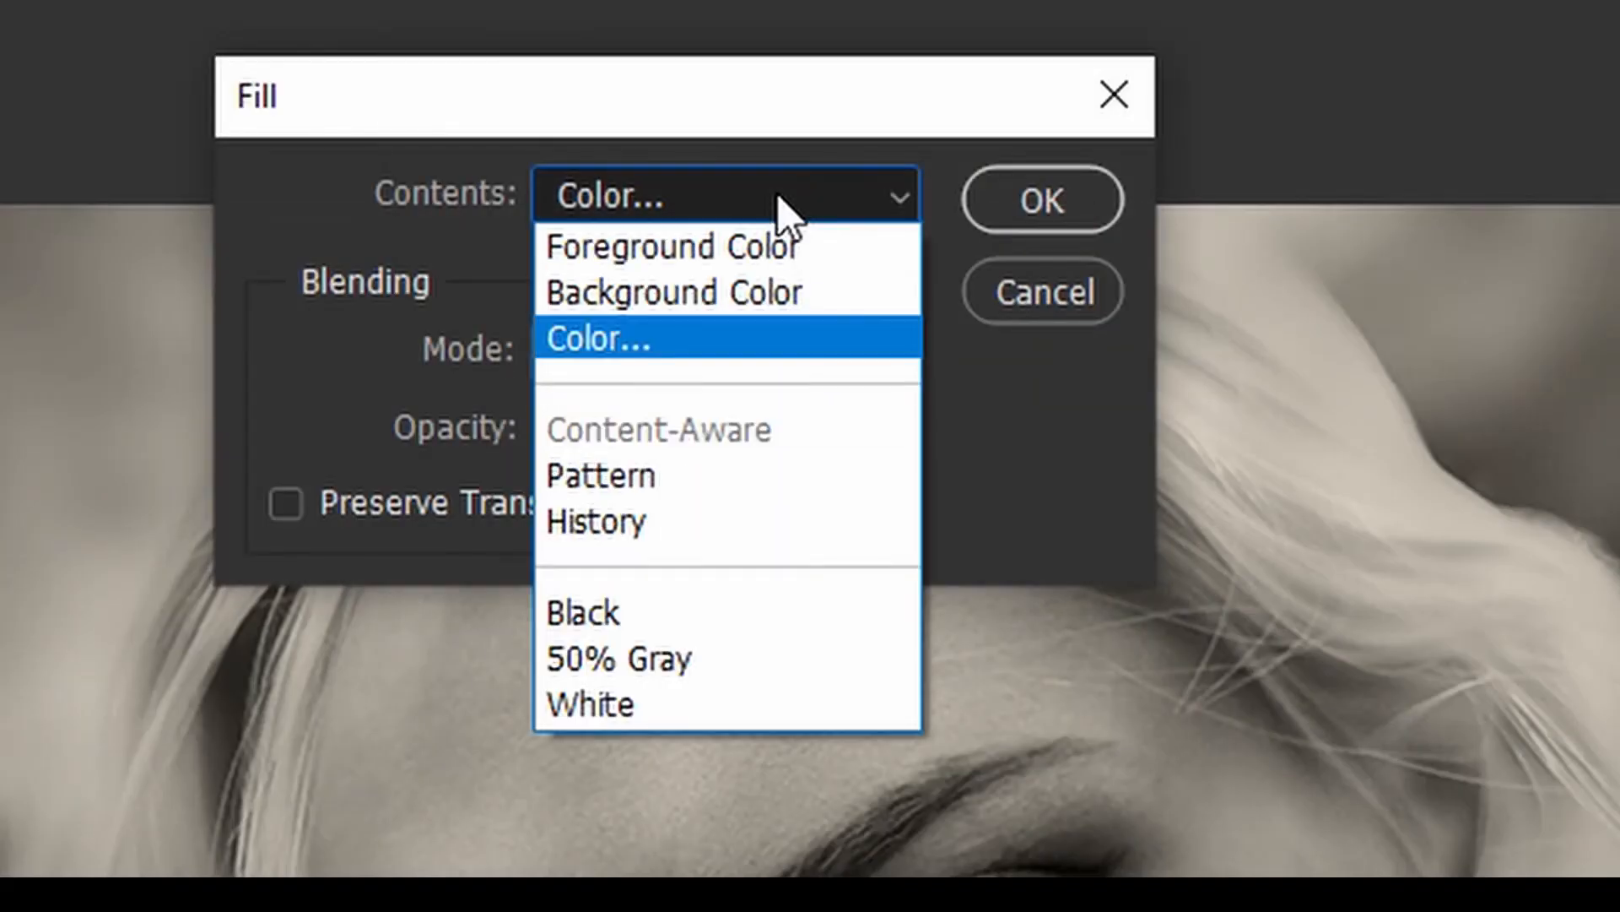
pyautogui.click(672, 658)
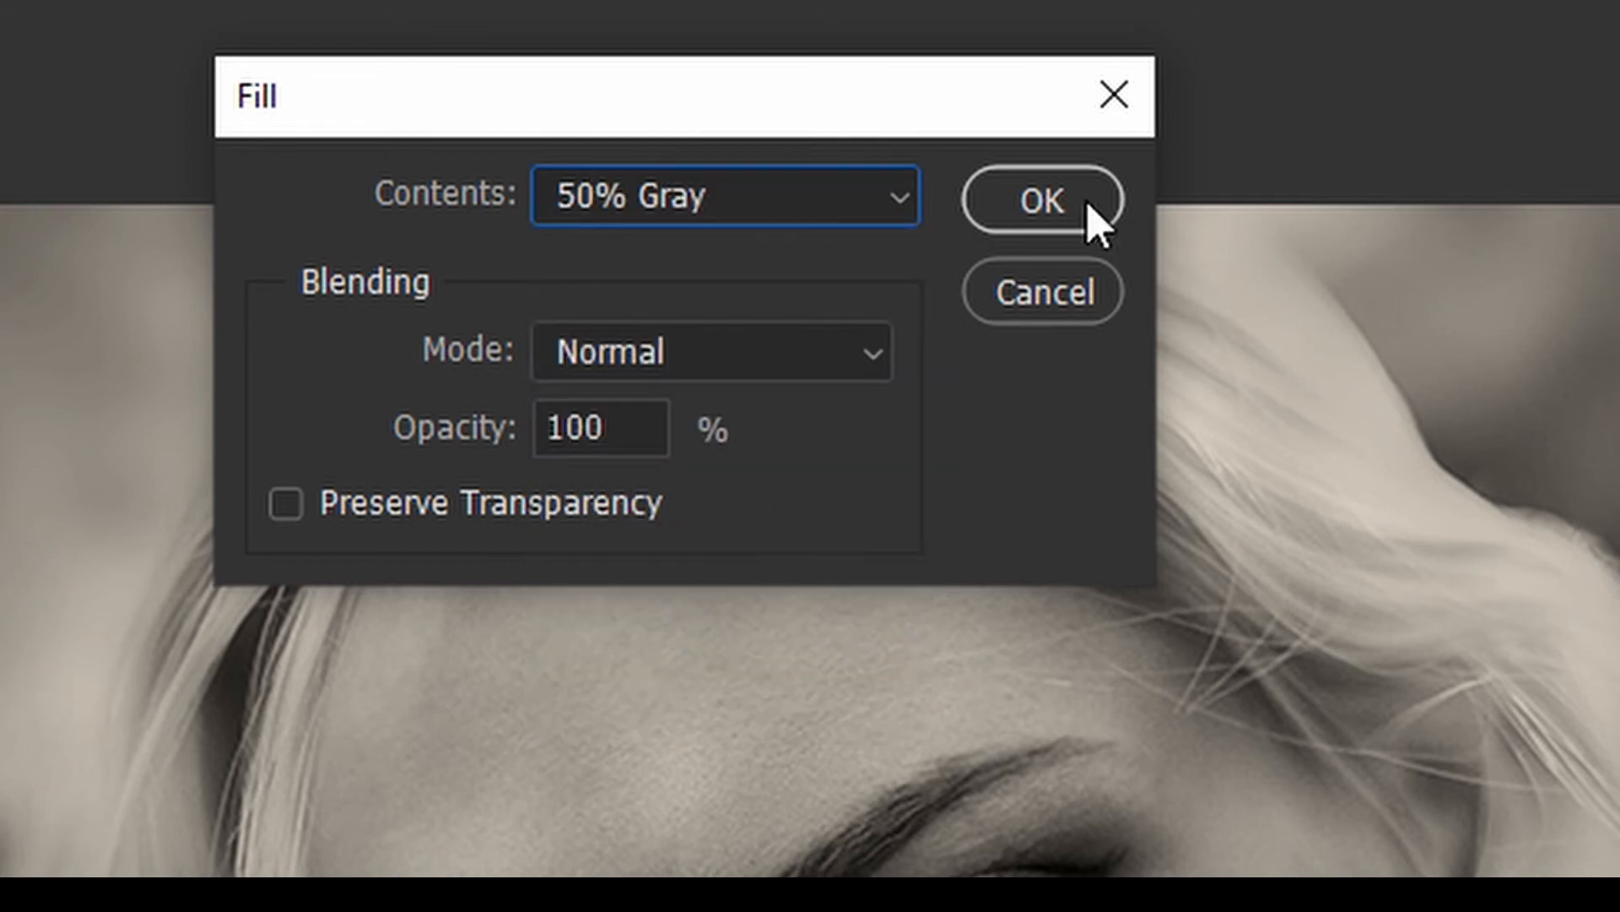
pyautogui.click(1043, 201)
# Apply Add Noise to the gray layer at 24%, Gaussian distribution, monochromatic
pyautogui.click(229, 11)
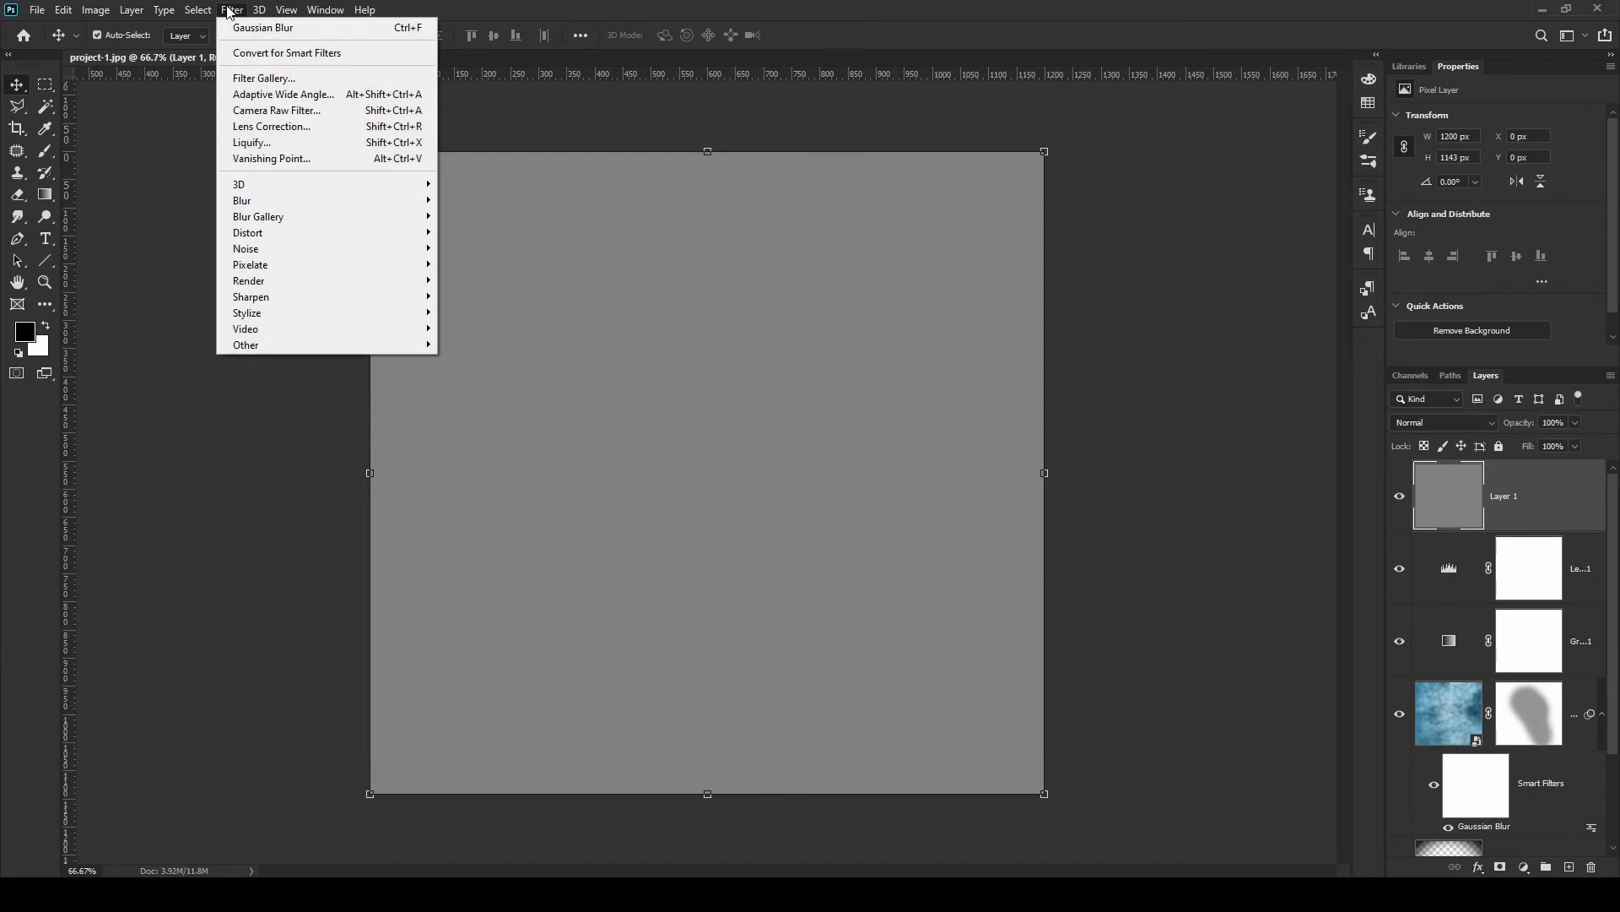
pyautogui.moveTo(351, 251)
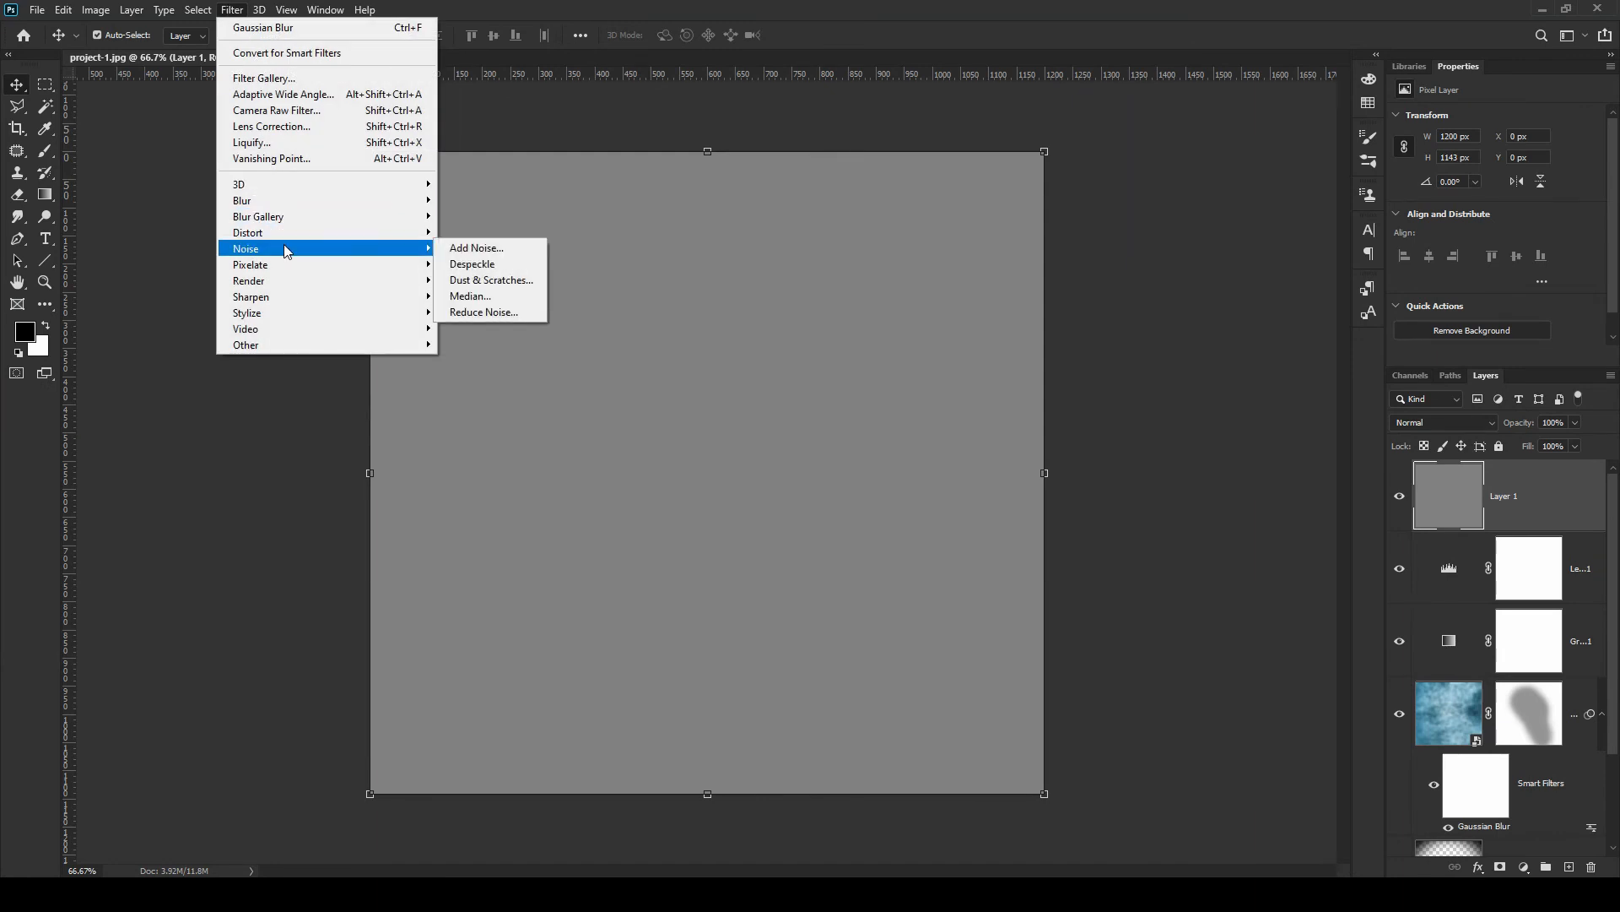
pyautogui.click(461, 250)
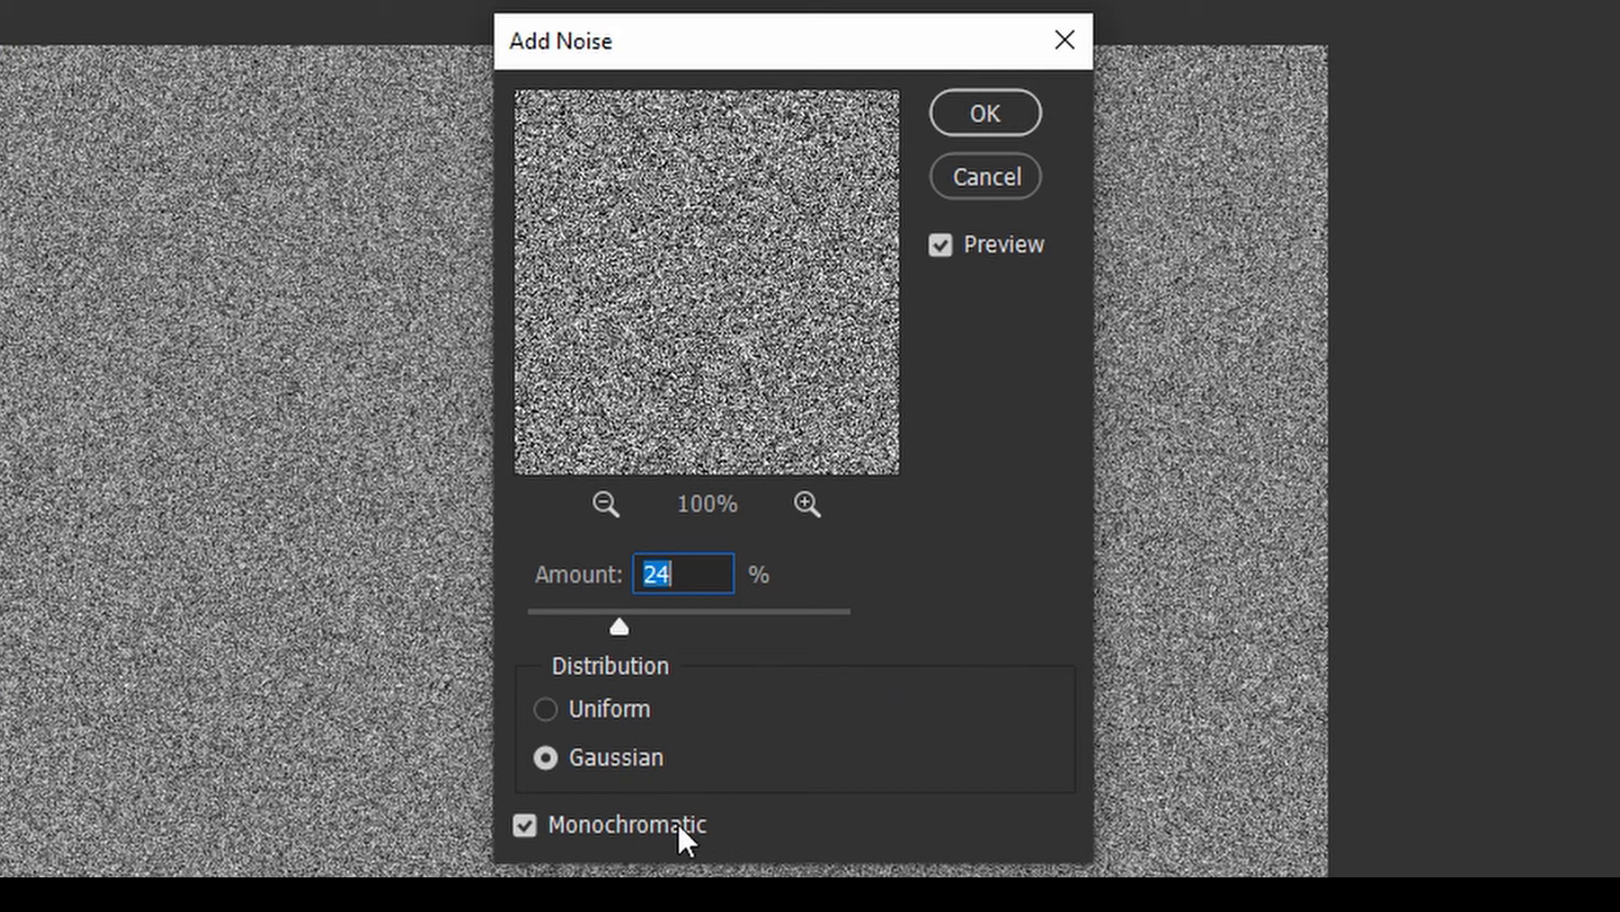
pyautogui.click(987, 114)
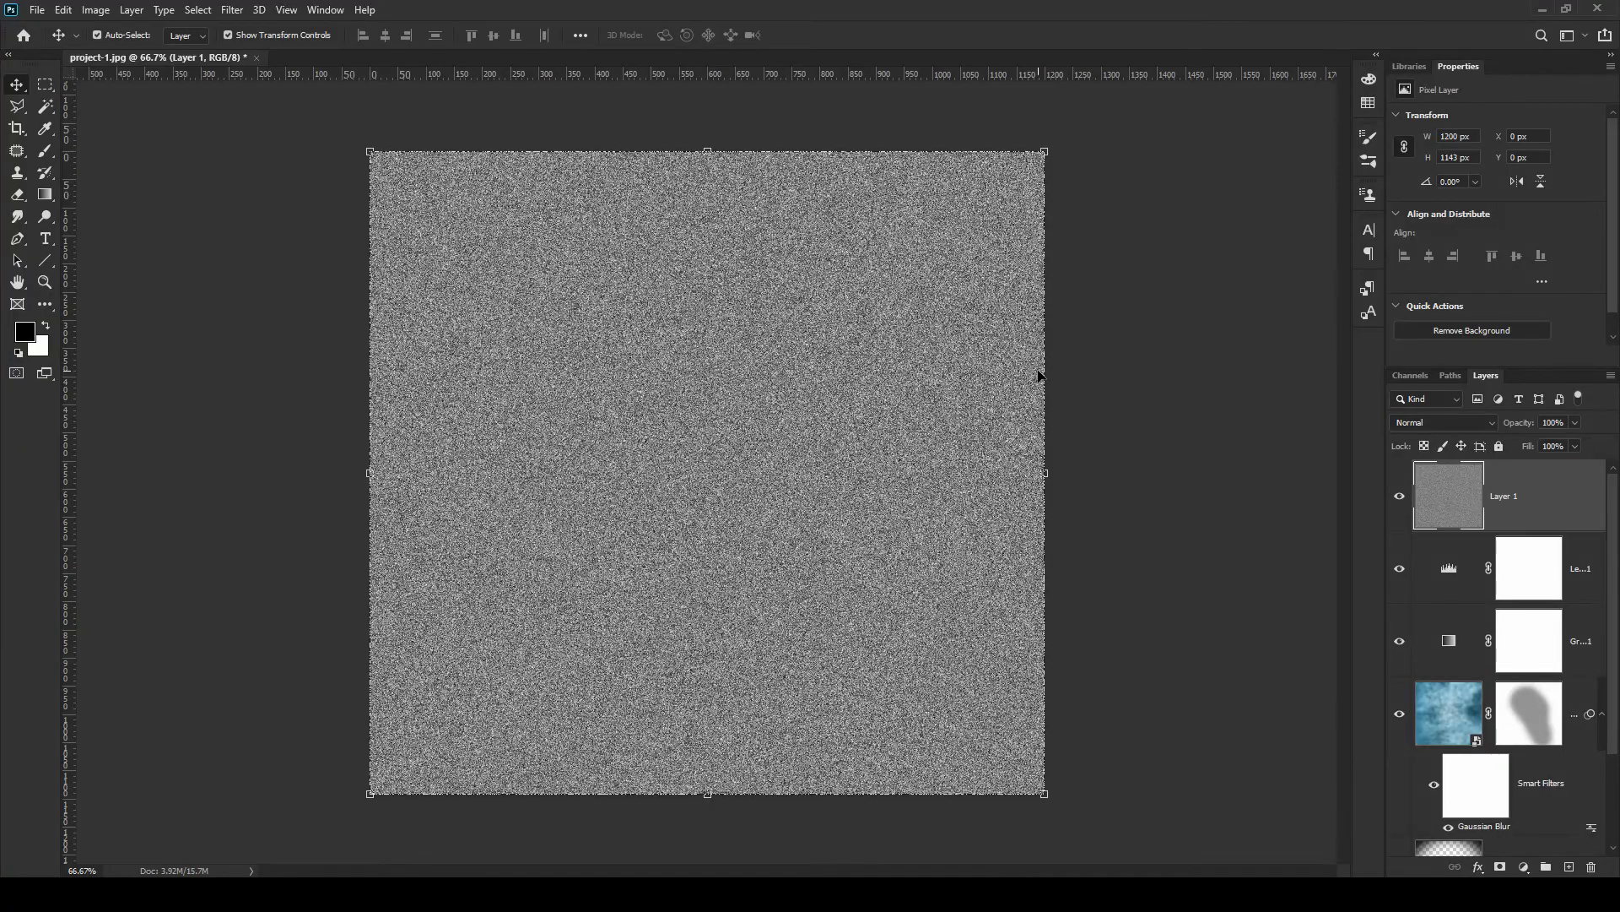
# Set the noise layer's blend mode to Overlay and its opacity to 20%
pyautogui.click(1490, 420)
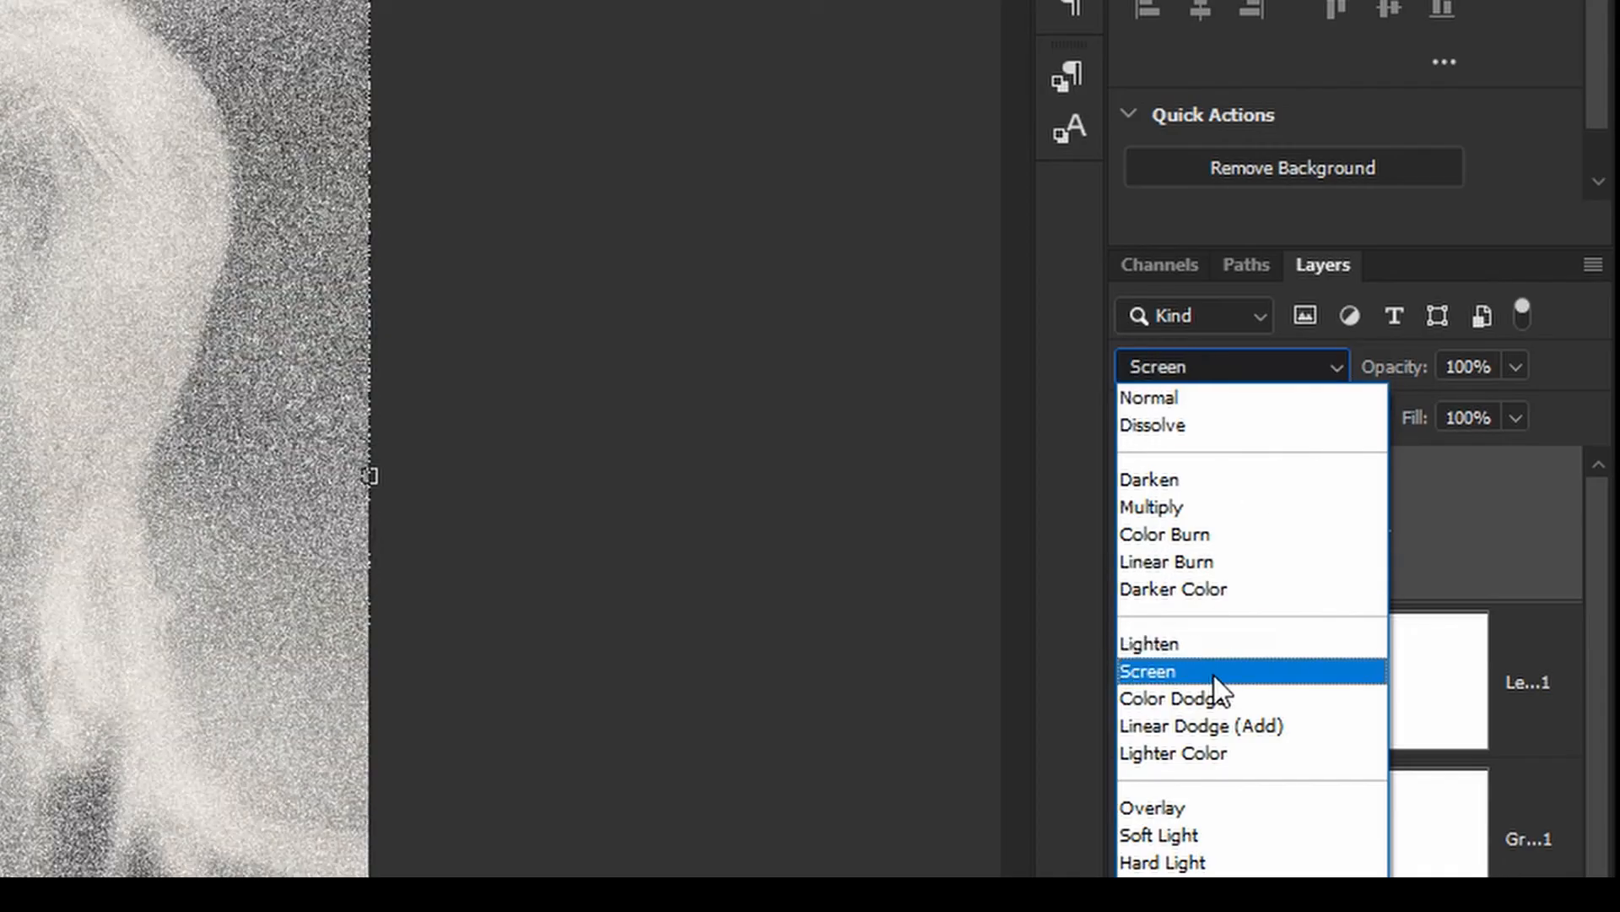
pyautogui.click(1188, 806)
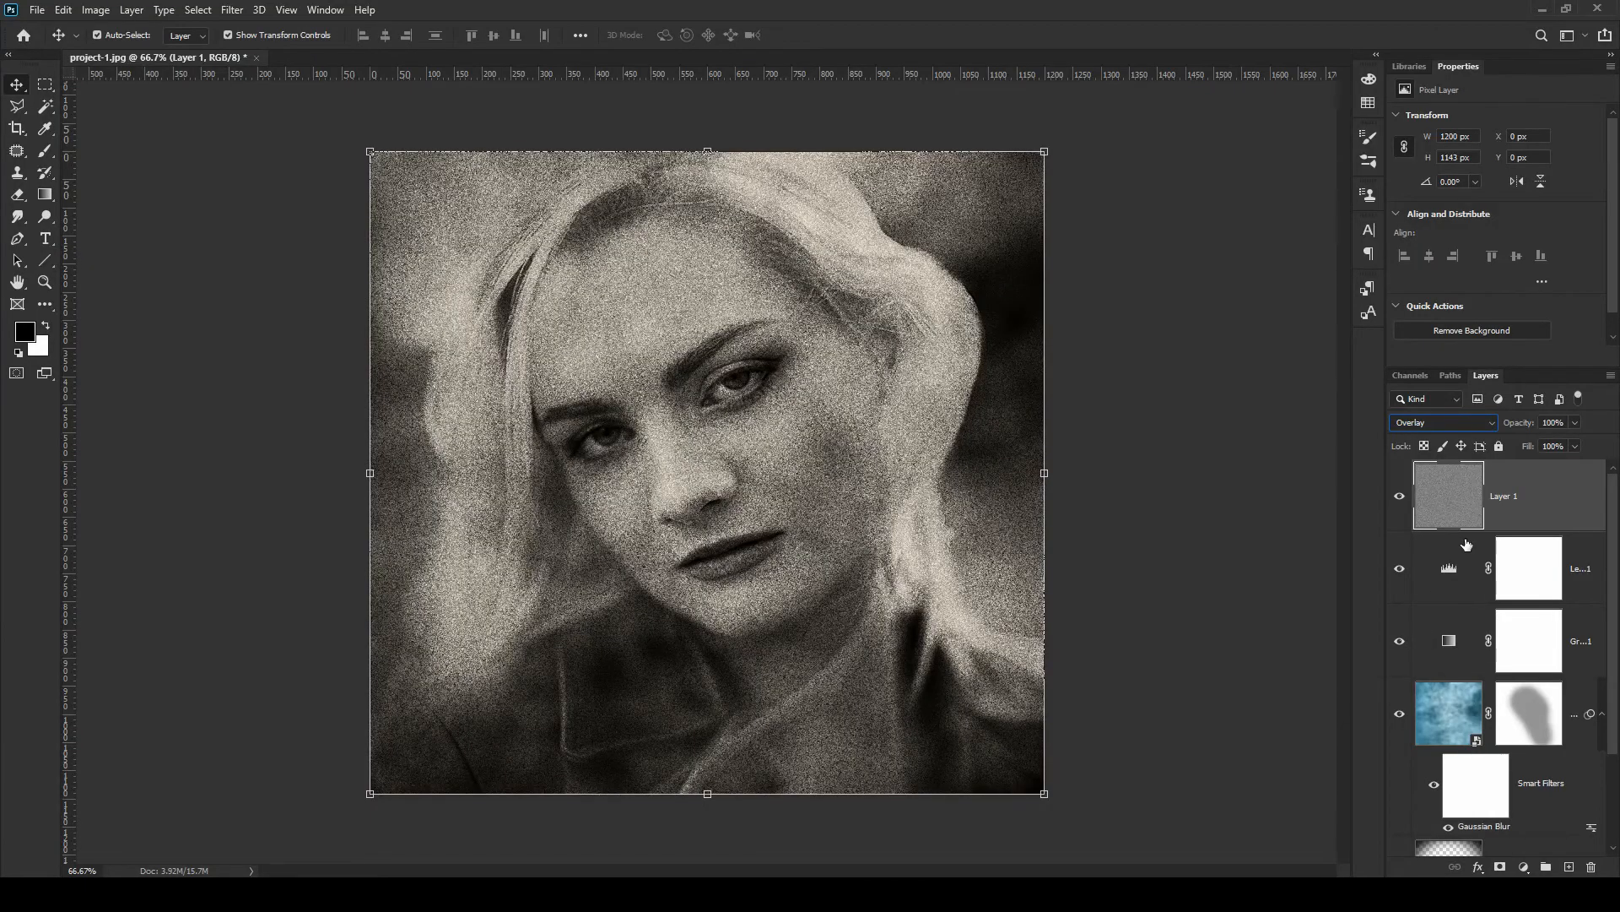
pyautogui.click(1553, 422)
pyautogui.write('20')
pyautogui.press('Return')
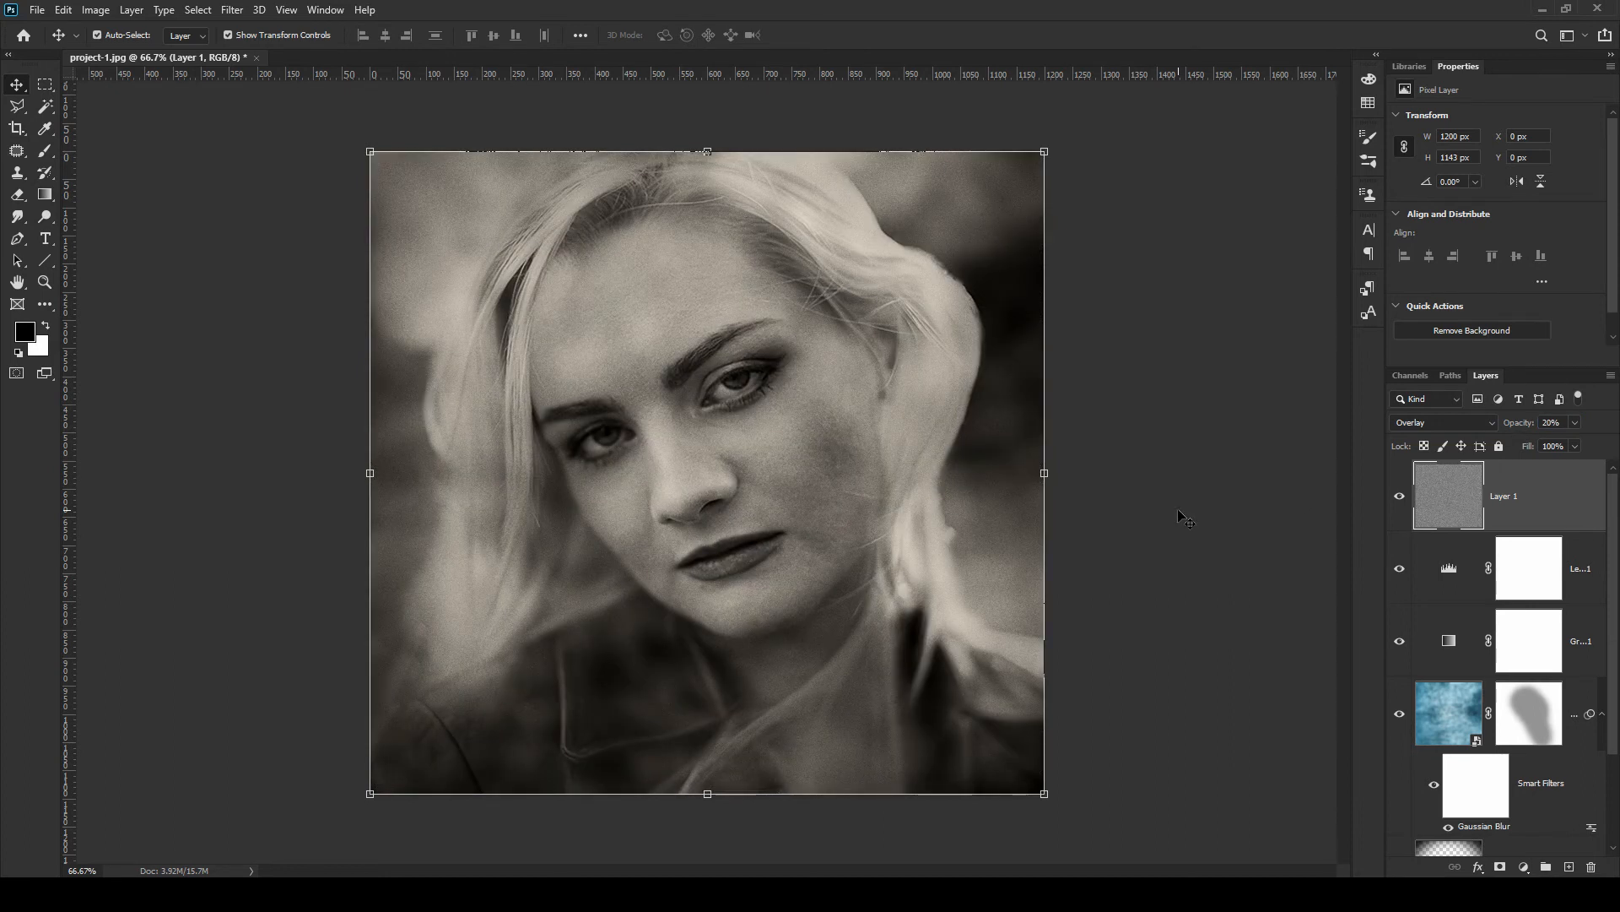
# Place the border1-1 image and stretch it slightly beyond the canvas edges on all sides
pyautogui.hotkey('alt', 'Tab')
pyautogui.moveTo(772, 603); pyautogui.dragTo(800, 333)
pyautogui.moveTo(920, 472); pyautogui.dragTo(1066, 473)
pyautogui.moveTo(493, 472); pyautogui.dragTo(350, 473)
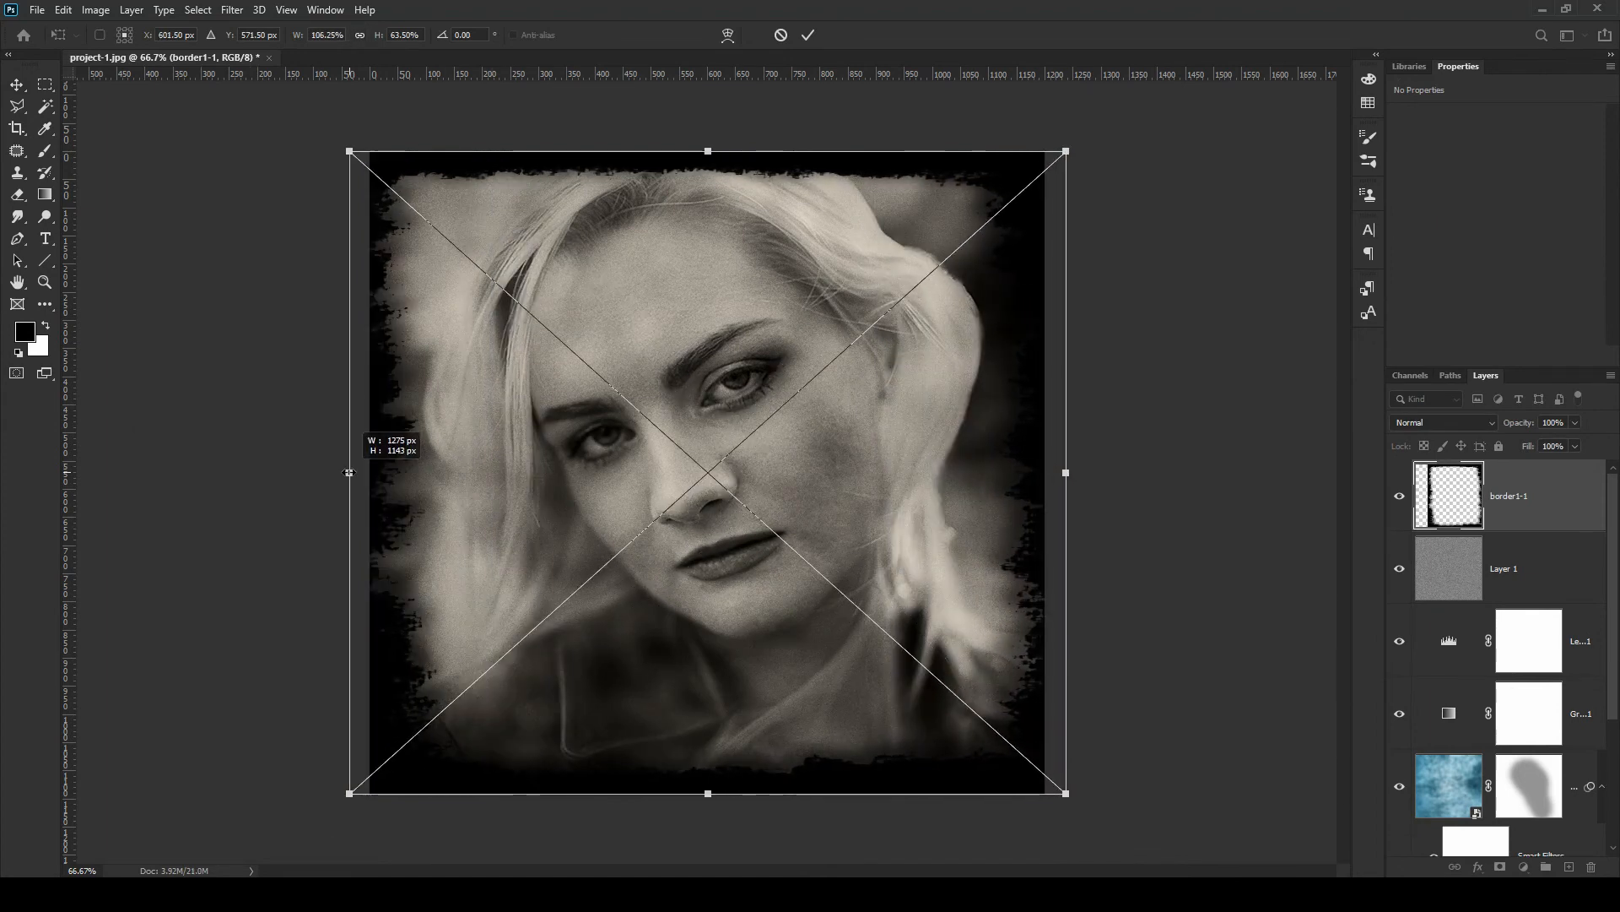
pyautogui.moveTo(709, 150); pyautogui.dragTo(711, 137)
pyautogui.moveTo(708, 793); pyautogui.dragTo(705, 812)
pyautogui.moveTo(349, 475); pyautogui.dragTo(332, 475)
pyautogui.click(808, 35)
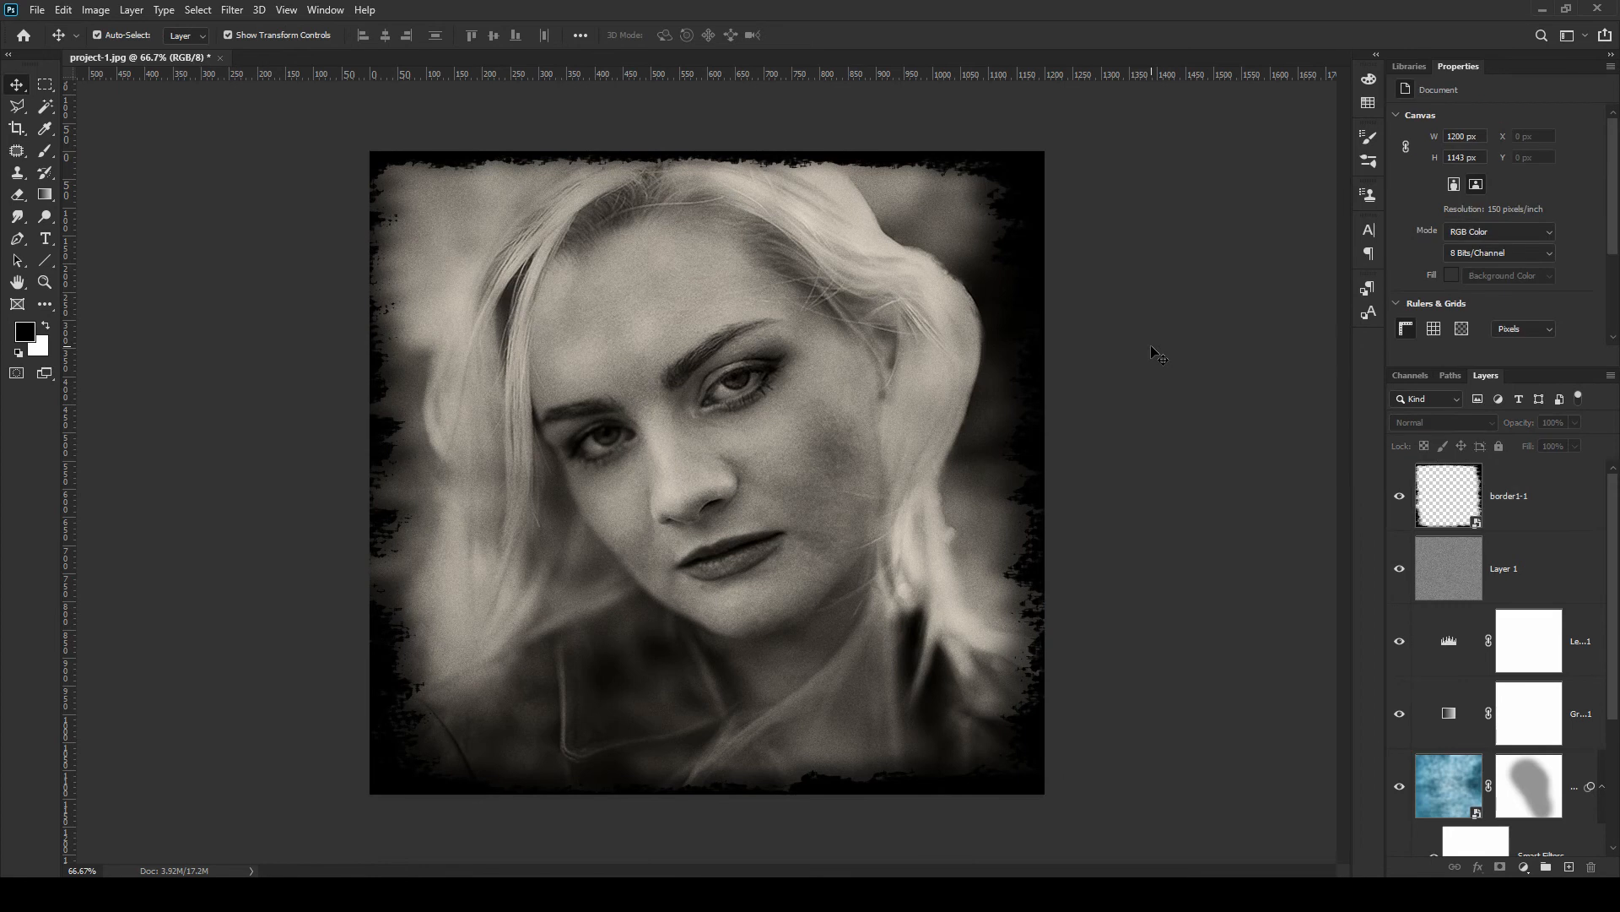
# Place the border2-1 image on top and stretch it to cover the full canvas width
pyautogui.hotkey('alt', 'Tab')
pyautogui.moveTo(872, 603); pyautogui.dragTo(815, 350)
pyautogui.moveTo(921, 471); pyautogui.dragTo(1039, 462)
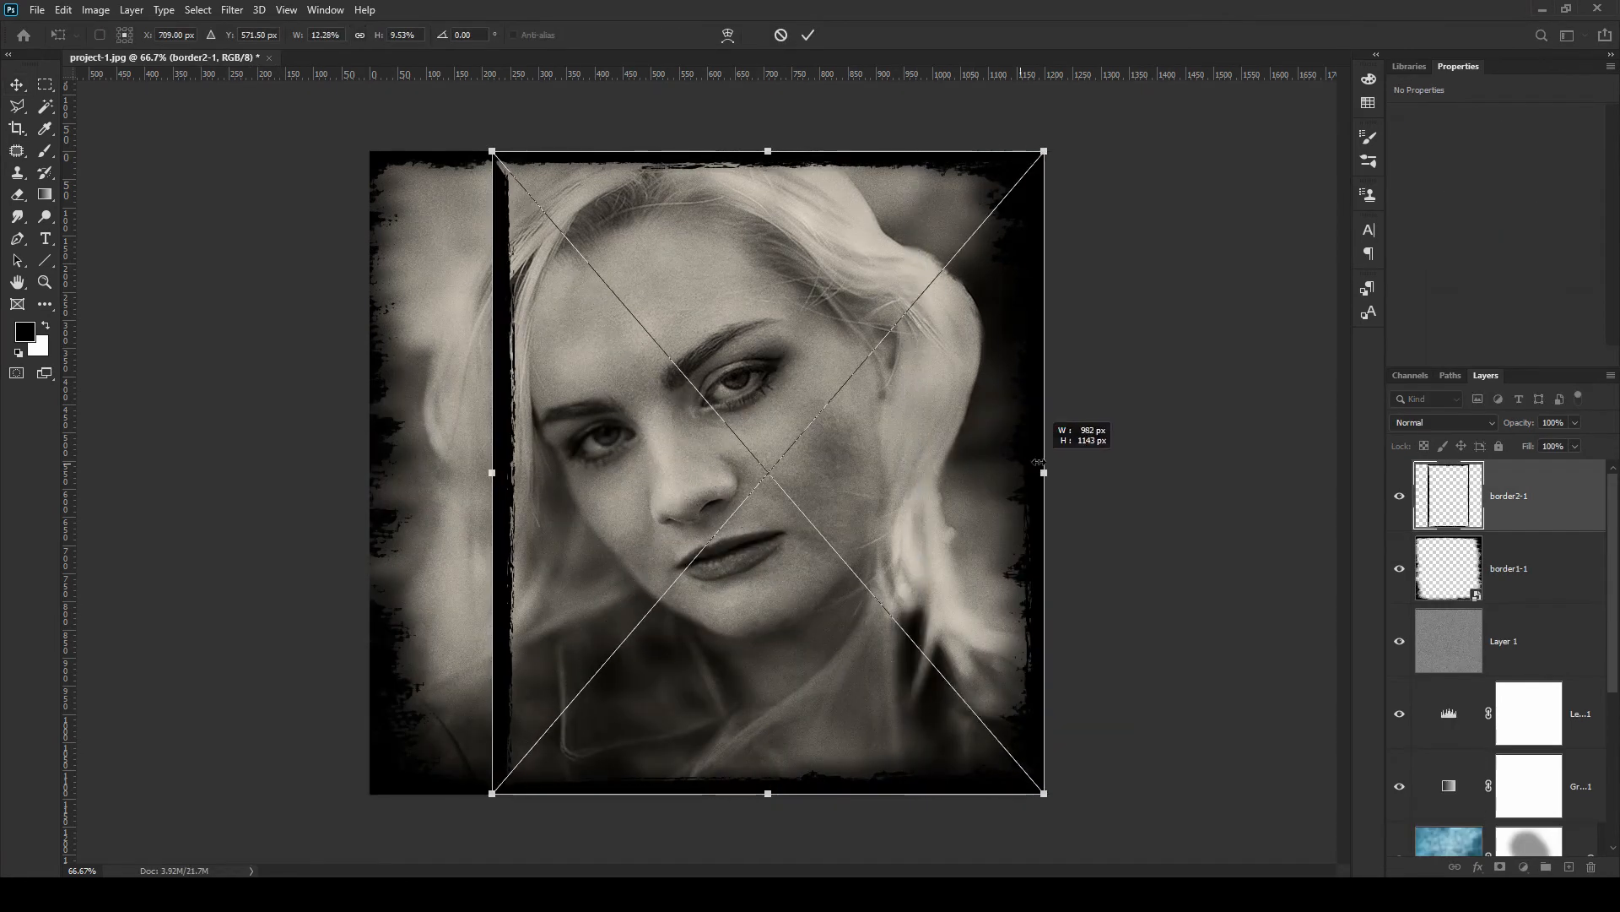
pyautogui.moveTo(492, 473); pyautogui.dragTo(423, 438)
pyautogui.press('Return')
# Set the border1-1 layer's opacity to 27%
pyautogui.click(1565, 577)
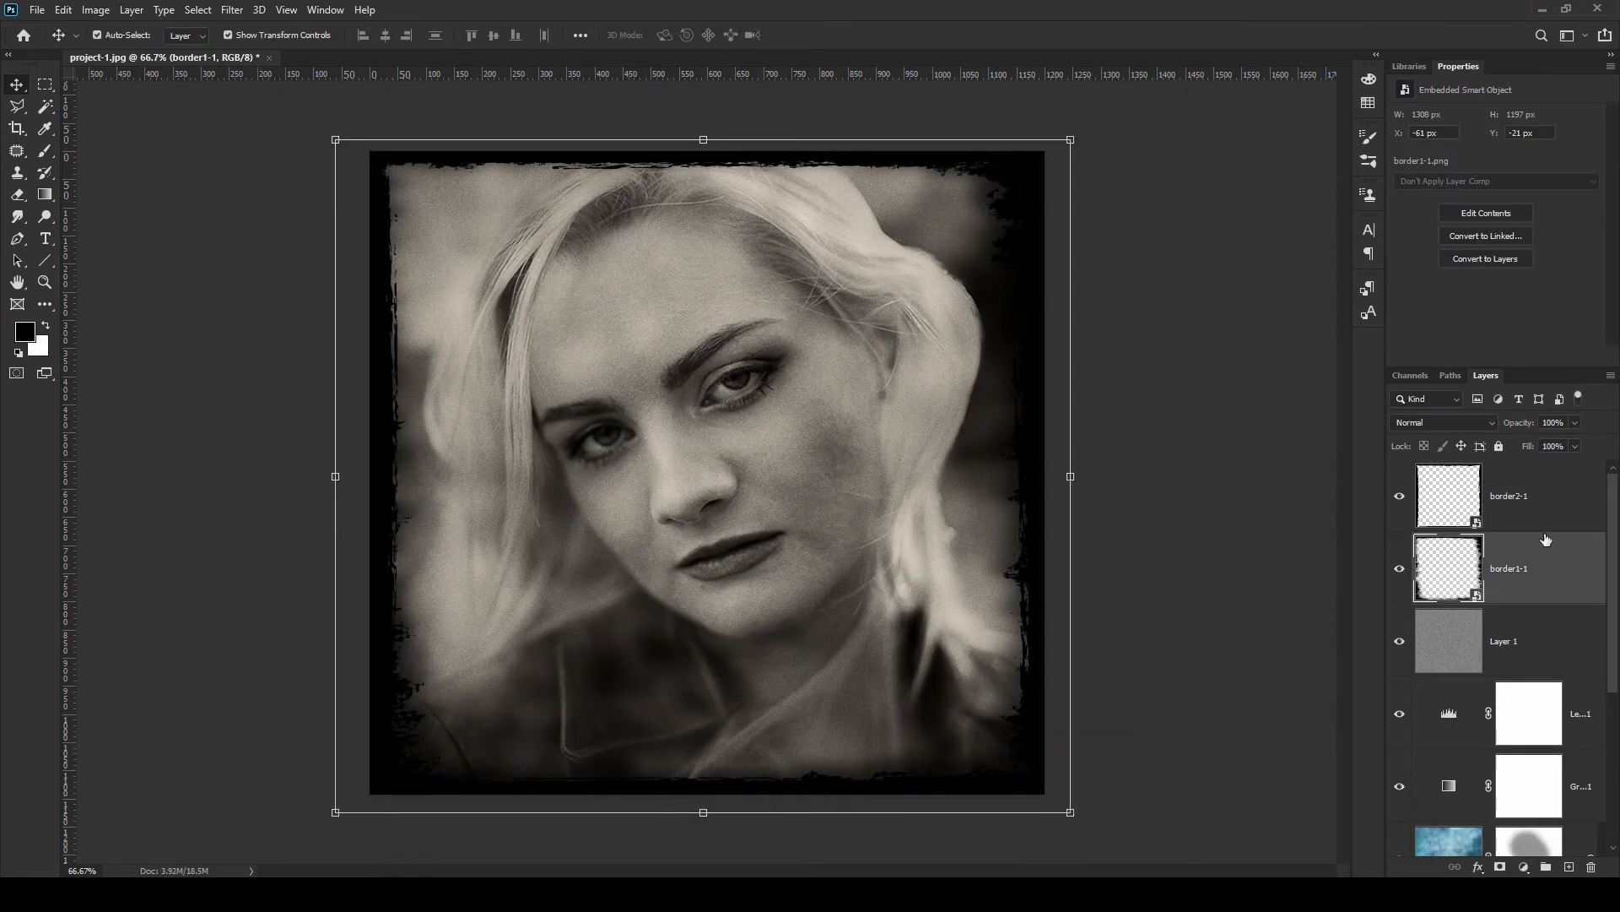
pyautogui.click(1558, 422)
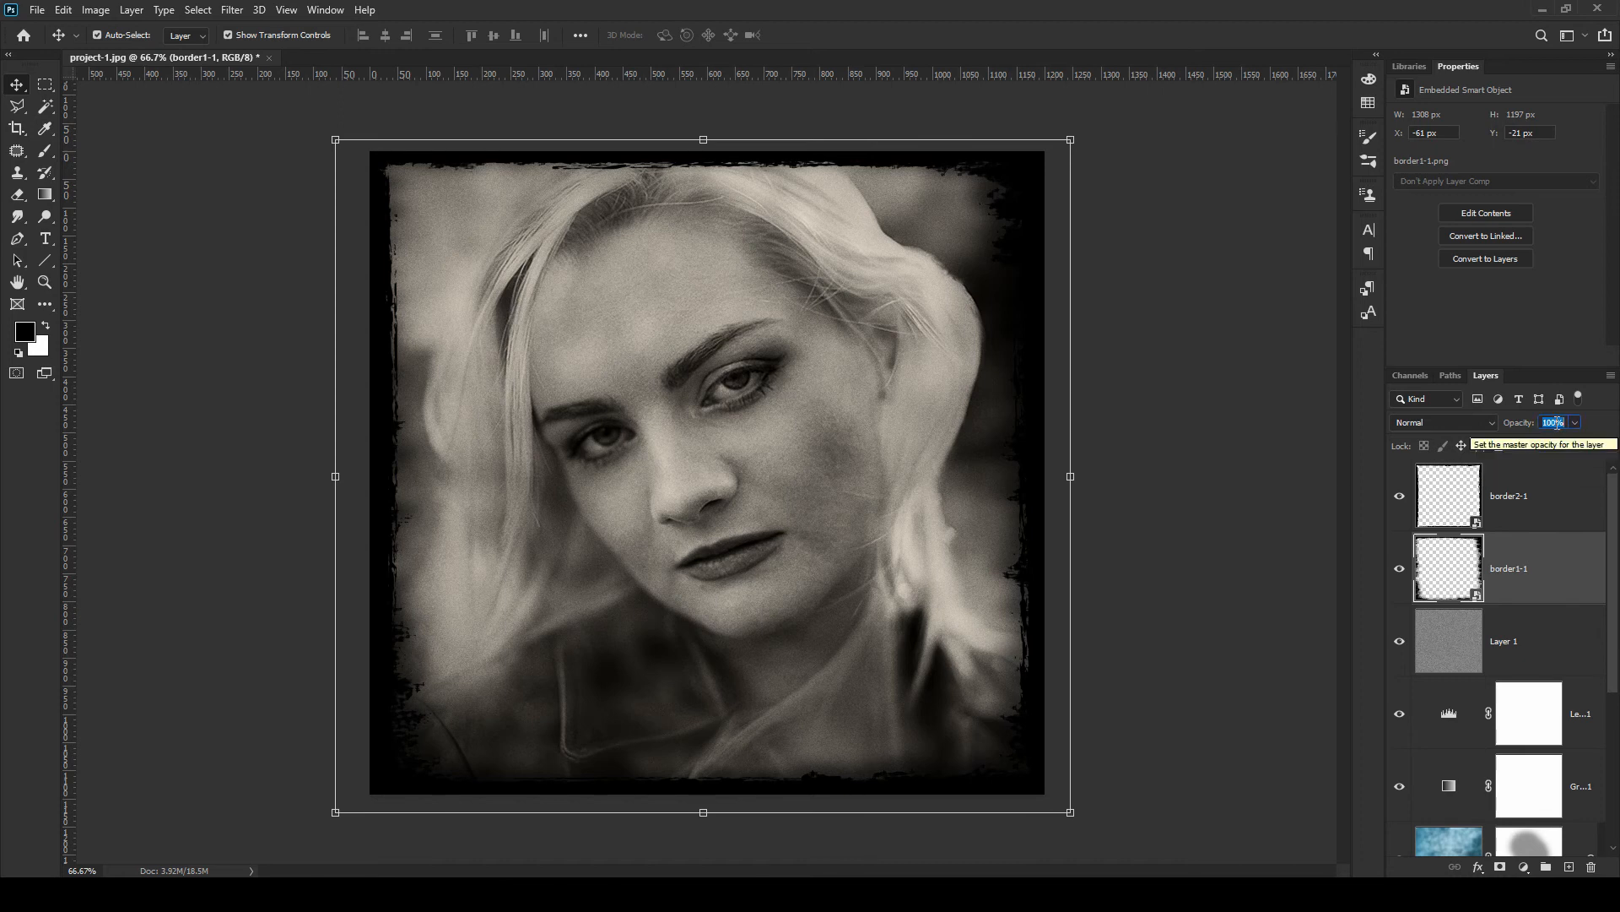
pyautogui.write('27')
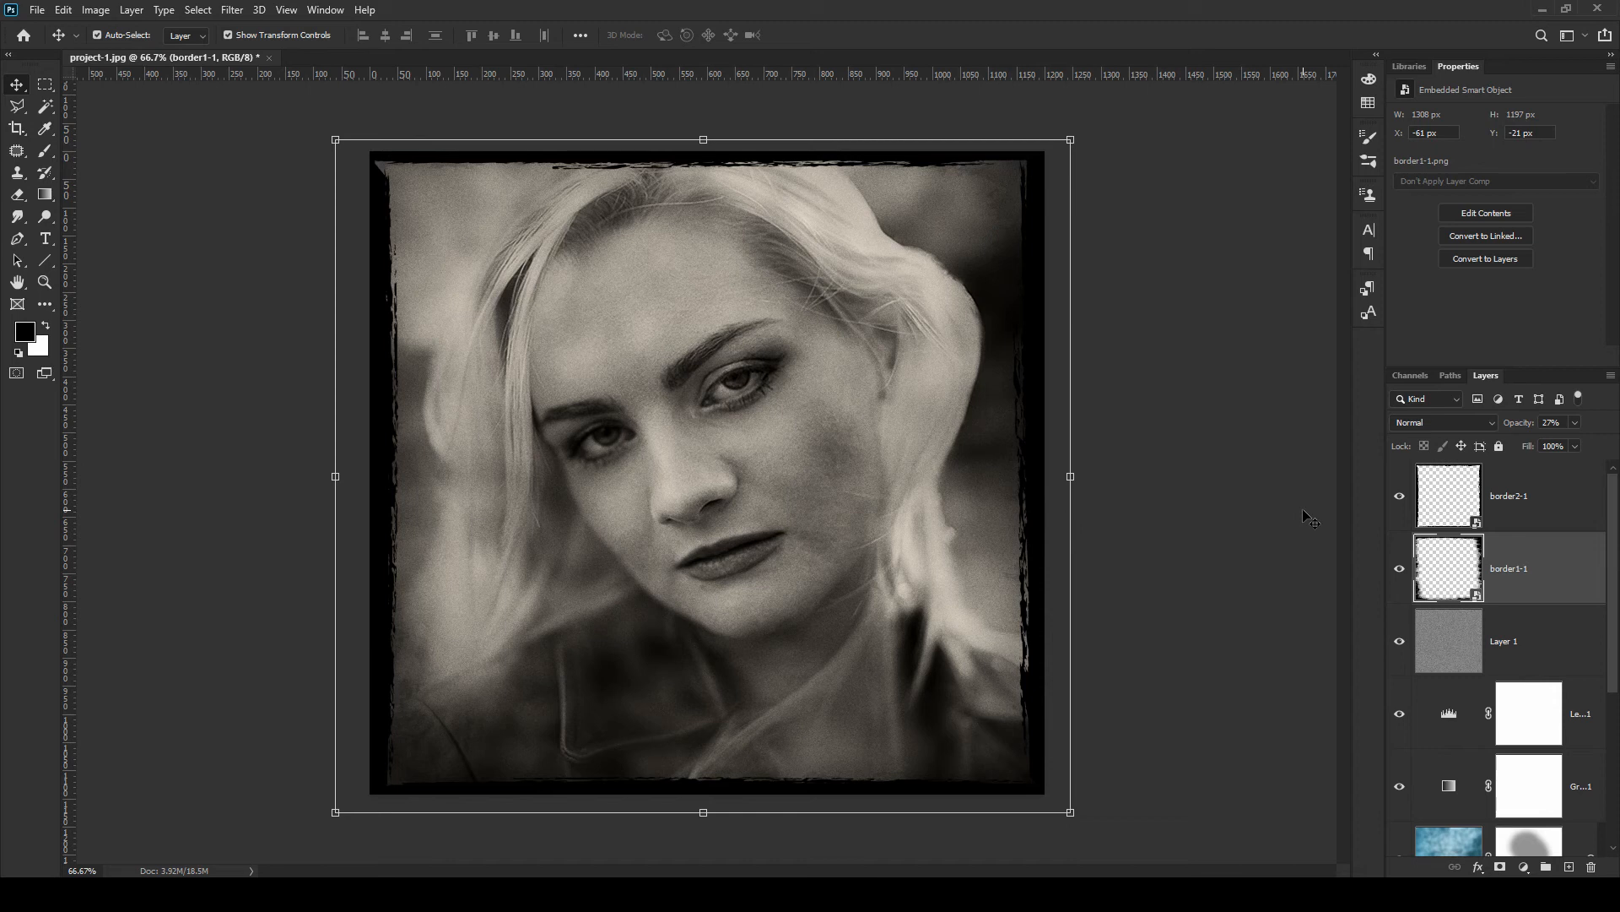
pyautogui.click(1550, 488)
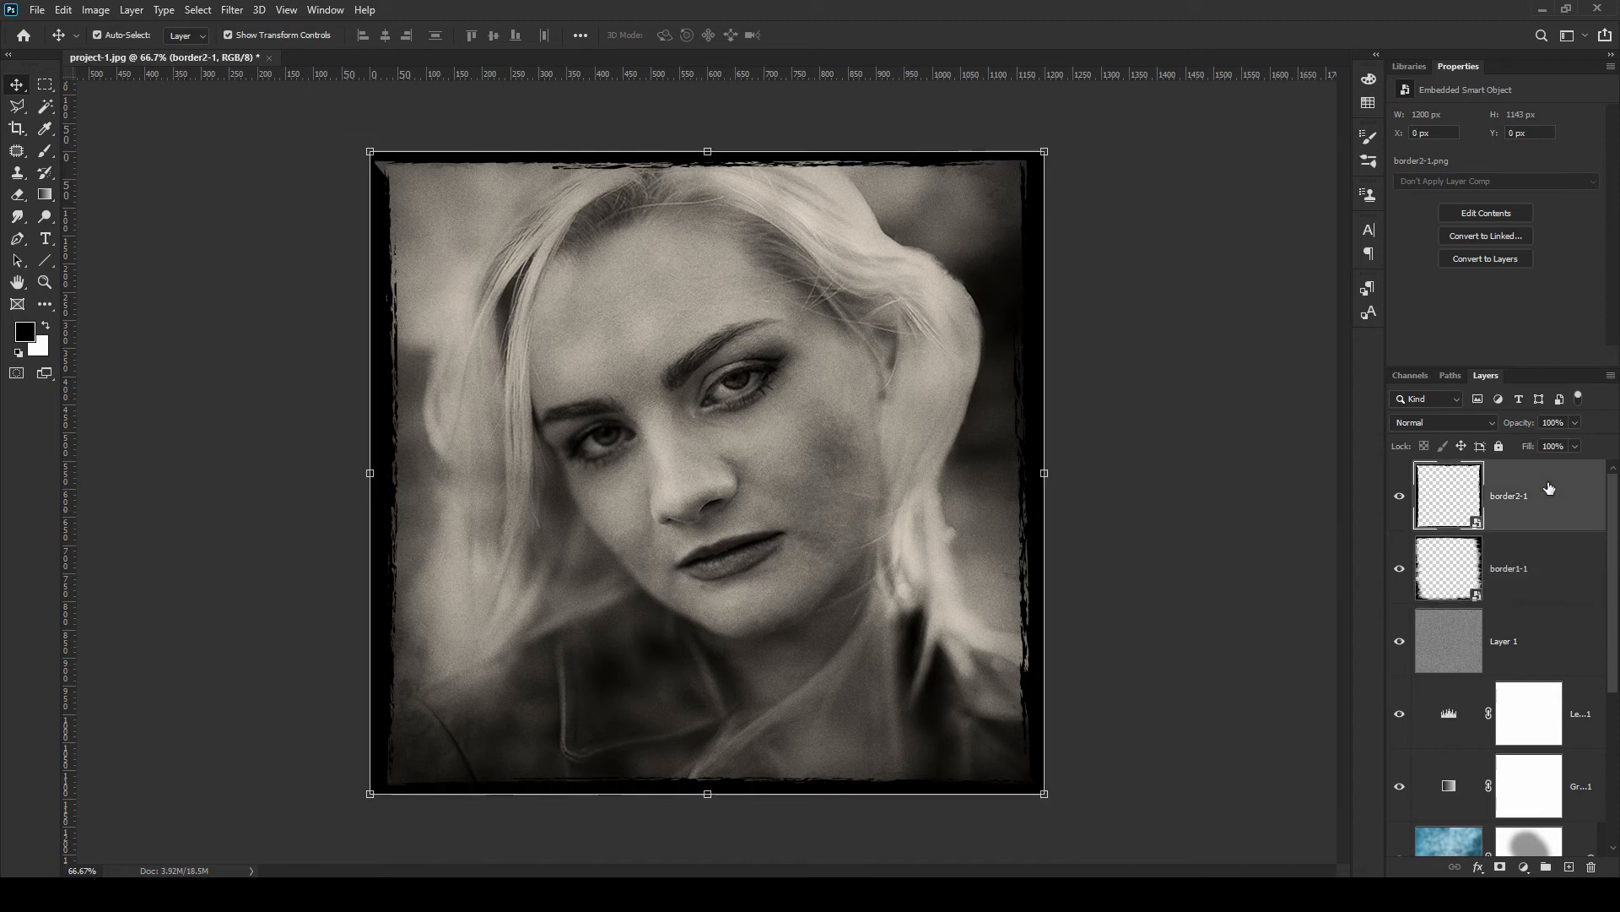
pyautogui.click(1277, 479)
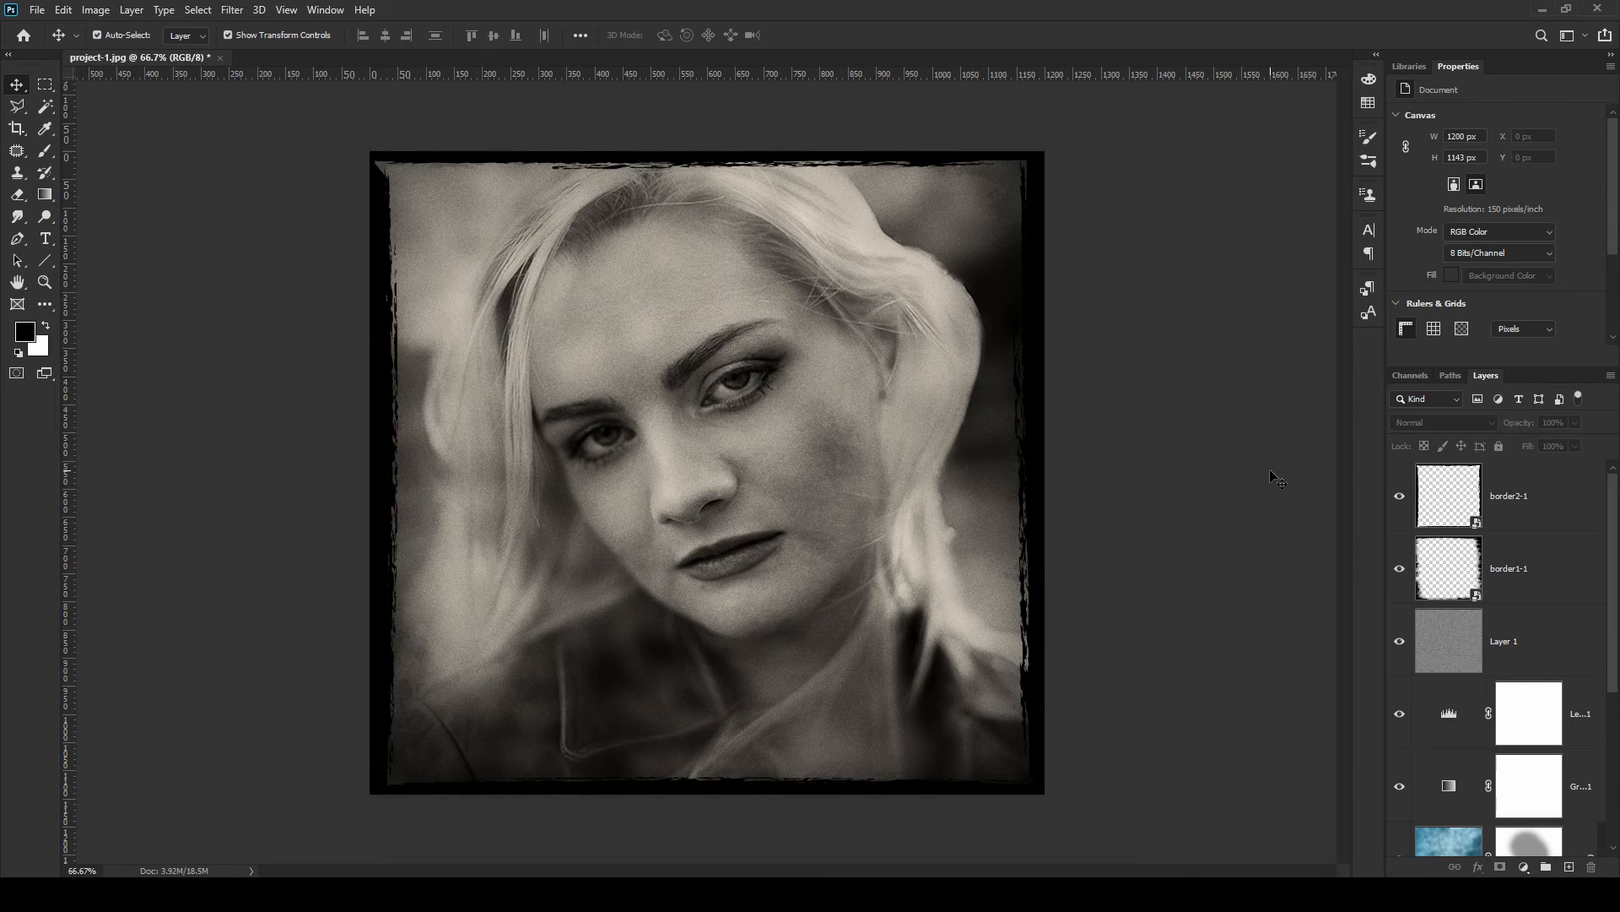
# Place the gianna photo into the document just above the Background layer
pyautogui.moveTo(397, 717); pyautogui.dragTo(757, 416)
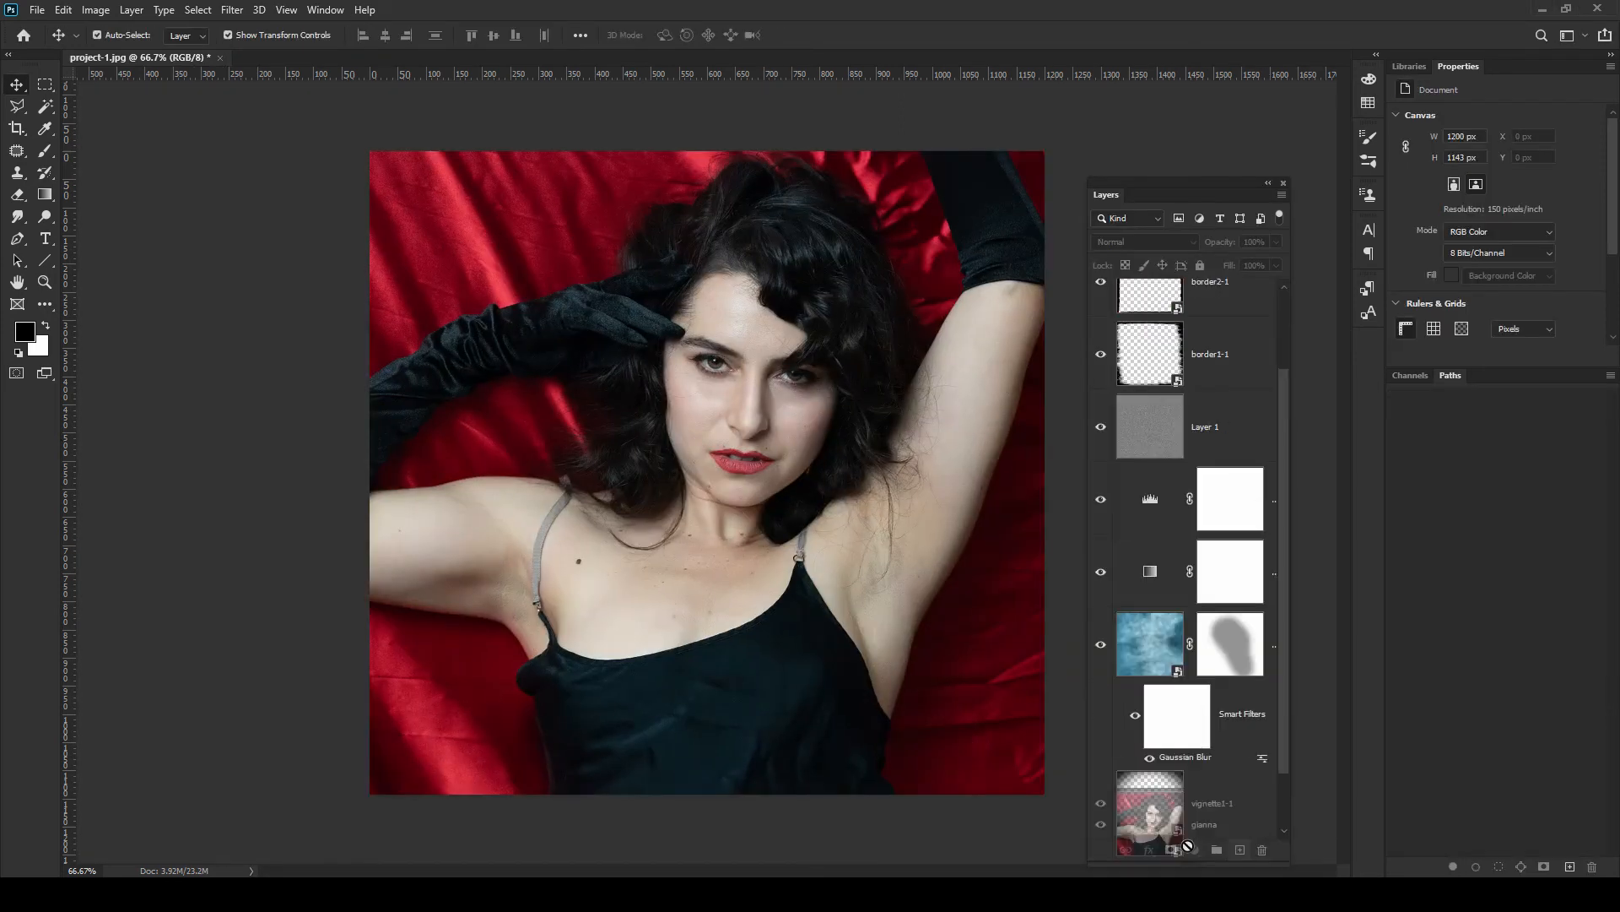
pyautogui.moveTo(1188, 846); pyautogui.dragTo(1264, 786)
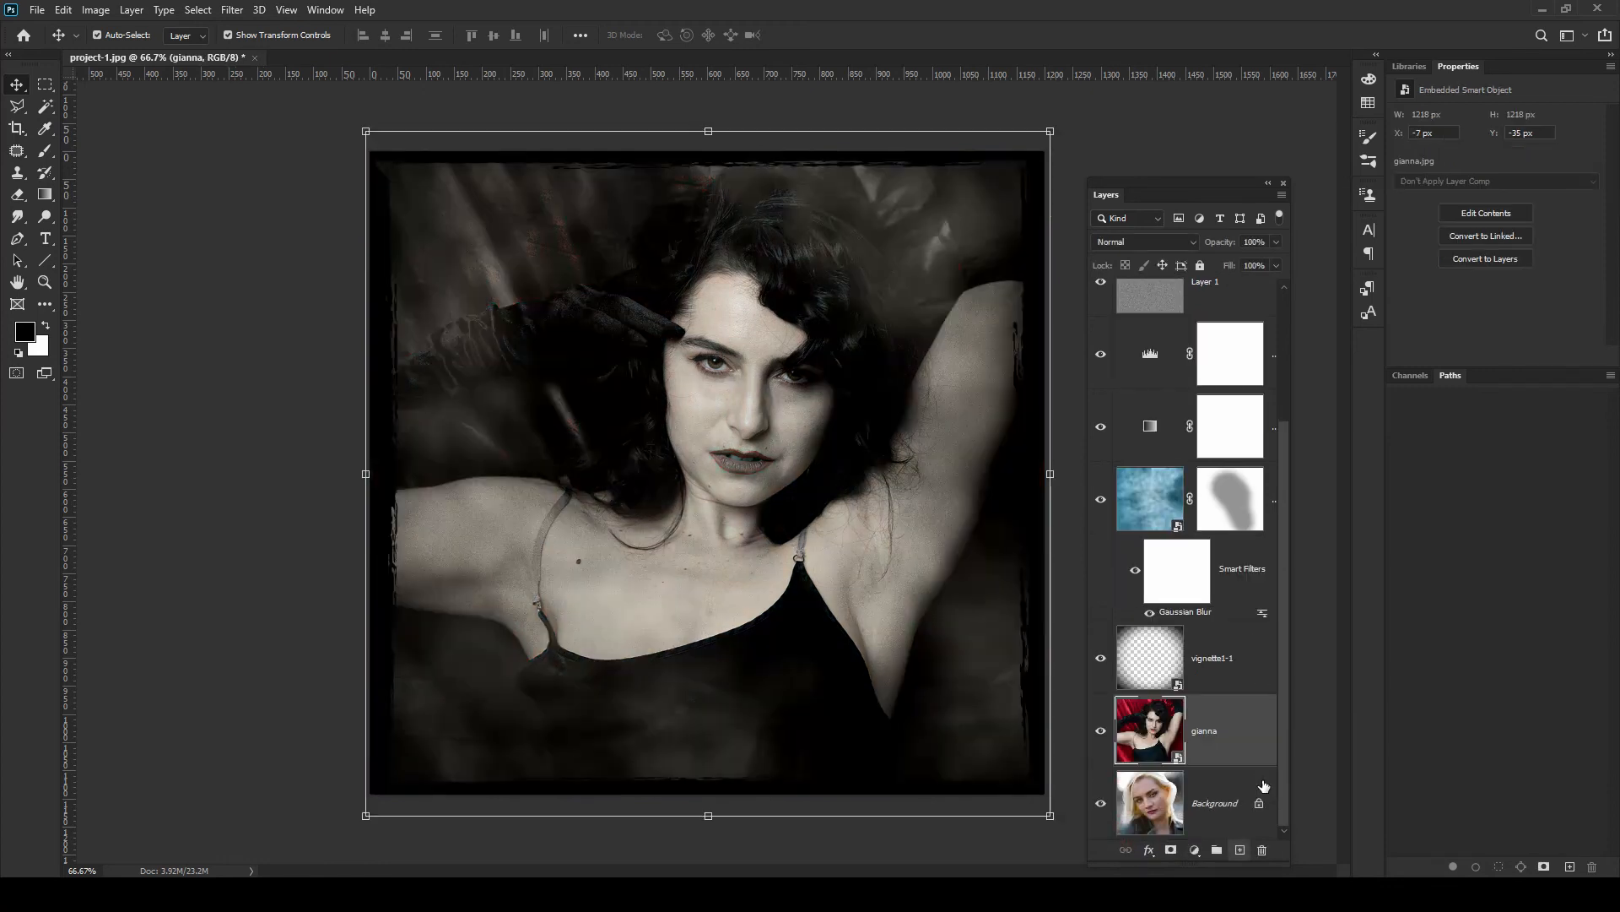
# Adjust the Levels layer's input values to about 13 and 143 to suit the gianna photo
pyautogui.scroll(3, 1264, 786)
pyautogui.click(1230, 532)
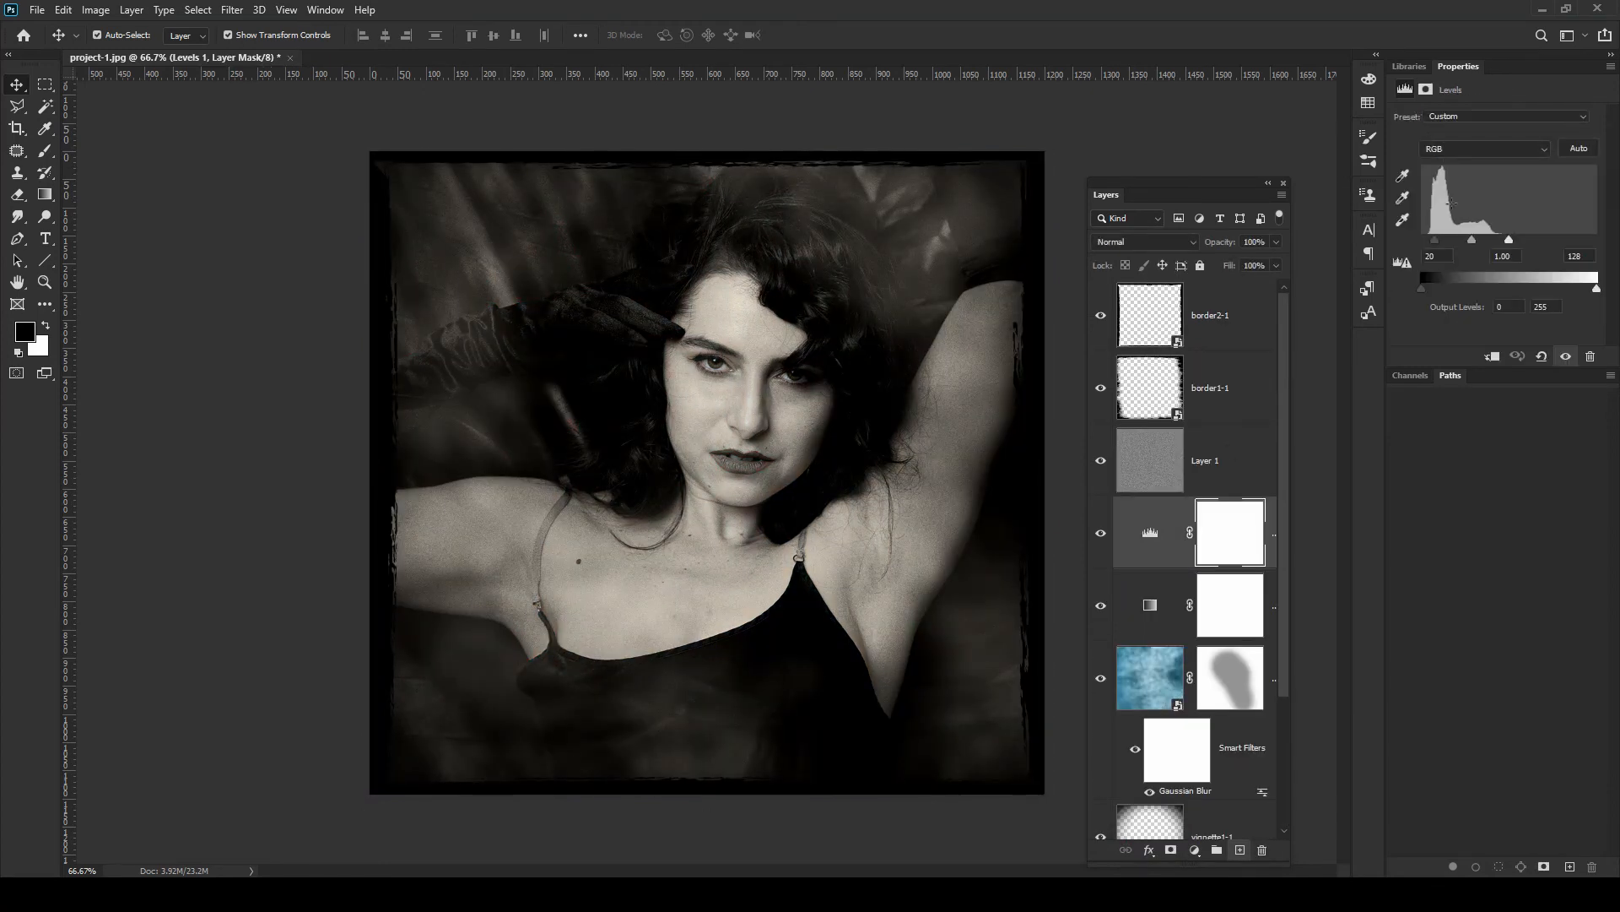
pyautogui.moveTo(1435, 240); pyautogui.dragTo(1521, 234)
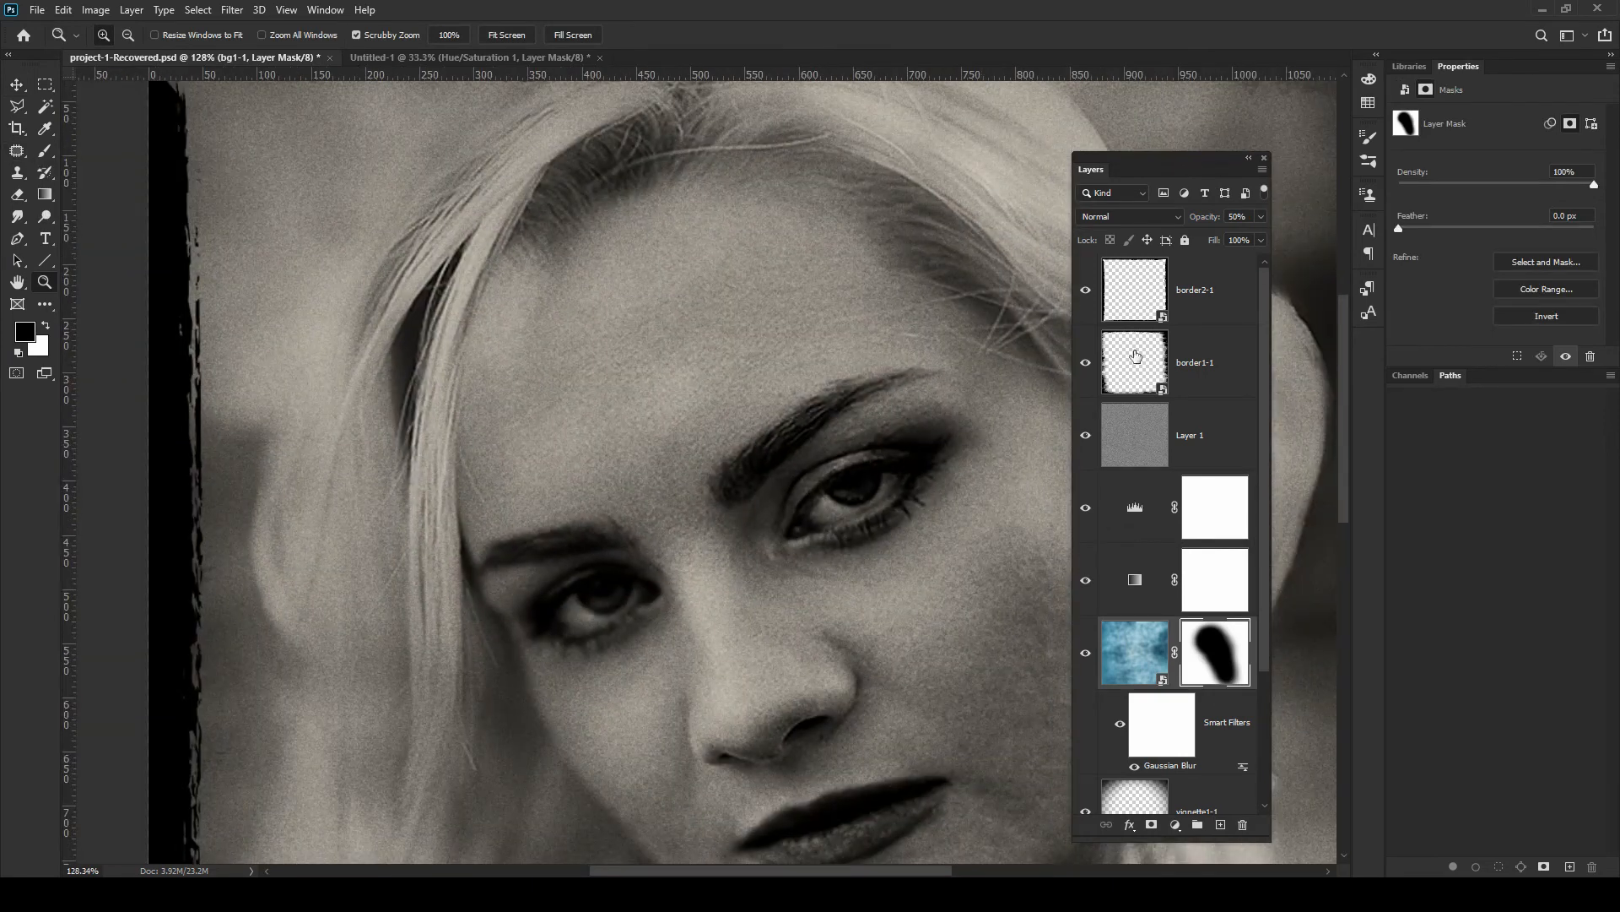
# Add a new layer and try patching a spot on the forehead
pyautogui.click(1220, 825)
pyautogui.moveTo(1230, 663); pyautogui.dragTo(1240, 284)
pyautogui.click(17, 150)
pyautogui.moveTo(691, 329)
pyautogui.mouseDown()
pyautogui.moveTo(542, 391)
pyautogui.moveTo(667, 325)
pyautogui.mouseUp()
pyautogui.moveTo(684, 395); pyautogui.dragTo(749, 282)
pyautogui.hotkey('ctrl', 'd')
# Retry patching the forehead on the new layer, then delete that layer
pyautogui.click(18, 173)
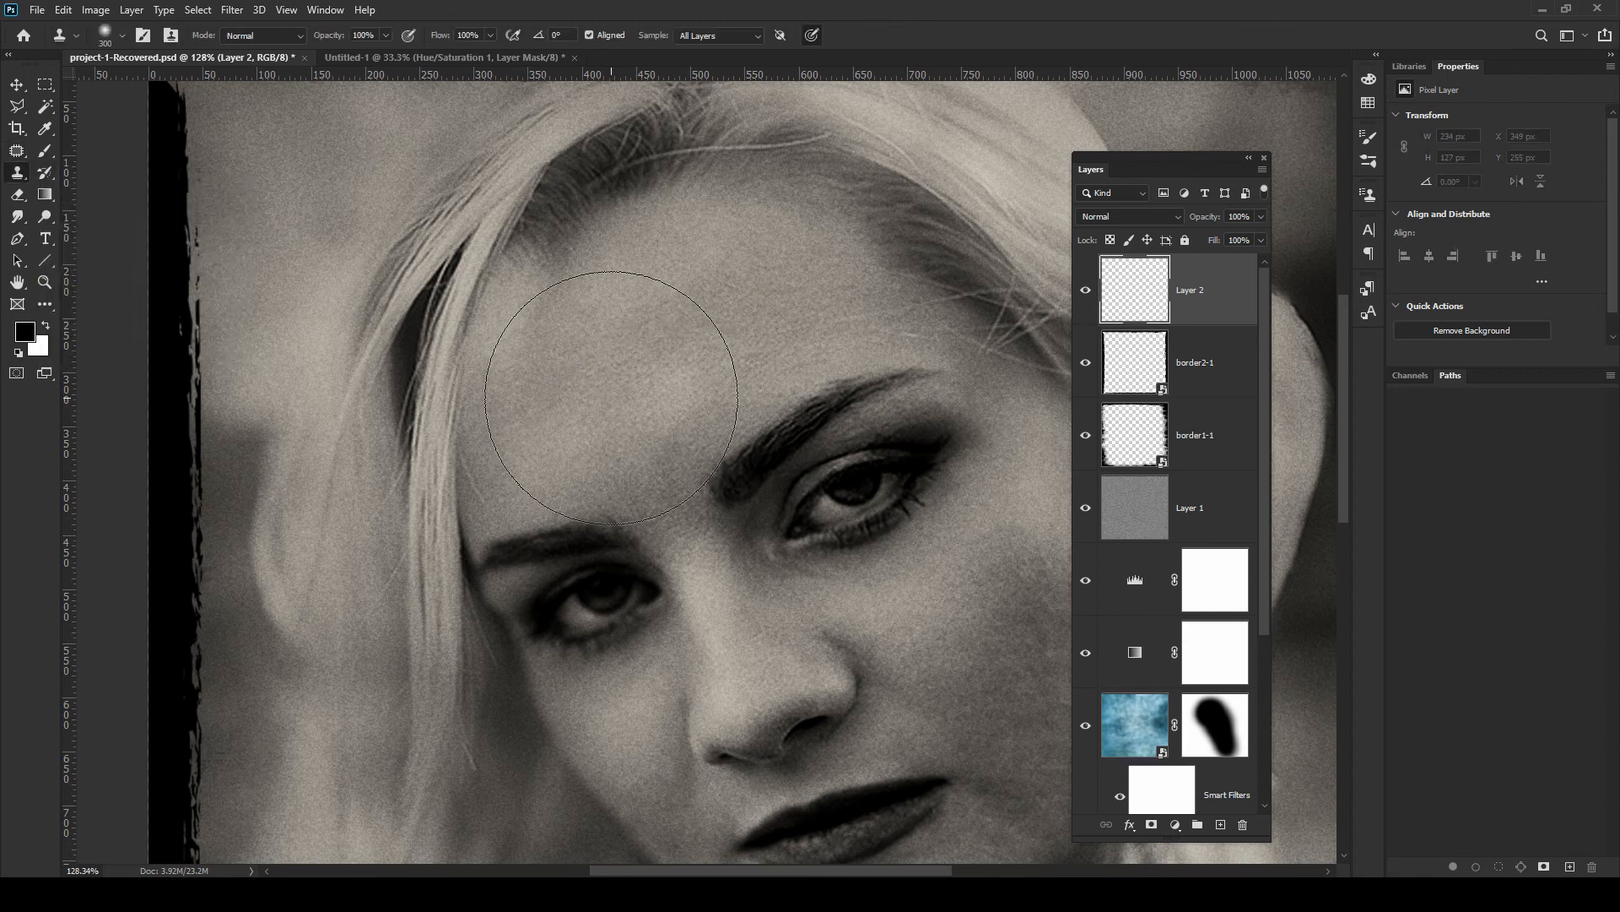
pyautogui.click(17, 151)
pyautogui.keyDown('ctrl'); pyautogui.click(1135, 290); pyautogui.keyUp('ctrl')
pyautogui.moveTo(669, 383); pyautogui.dragTo(687, 318)
pyautogui.hotkey('ctrl', 'd')
pyautogui.press('z')
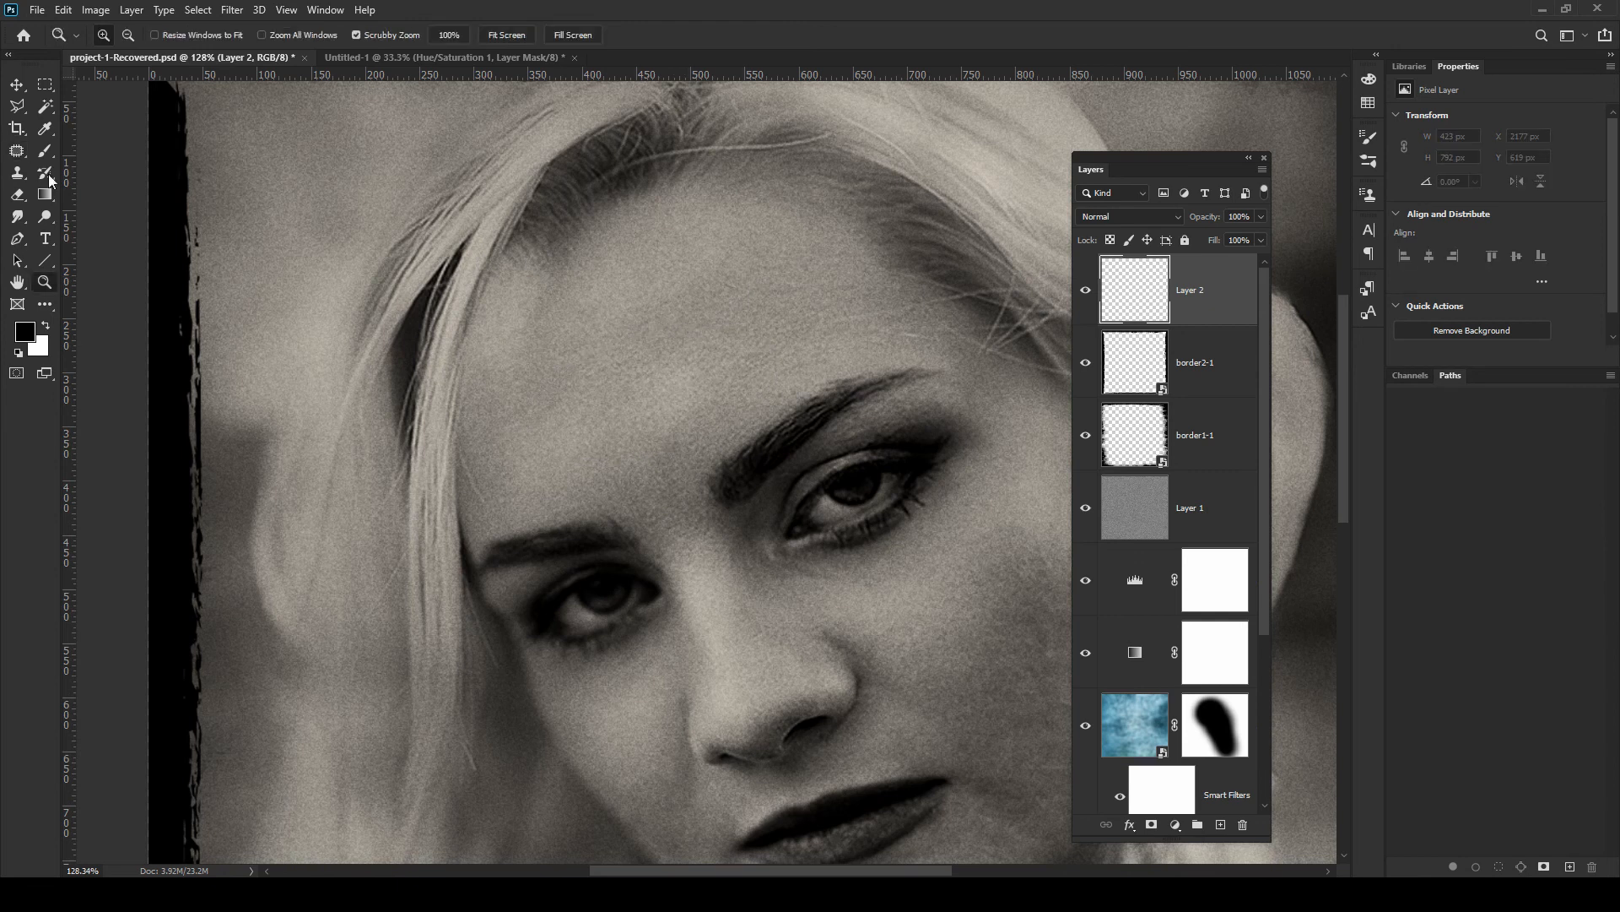
pyautogui.moveTo(1221, 283); pyautogui.dragTo(1223, 617)
pyautogui.press('Delete')
# Add a new layer at the top of the stack and patch a blemish on the forehead
pyautogui.click(734, 408)
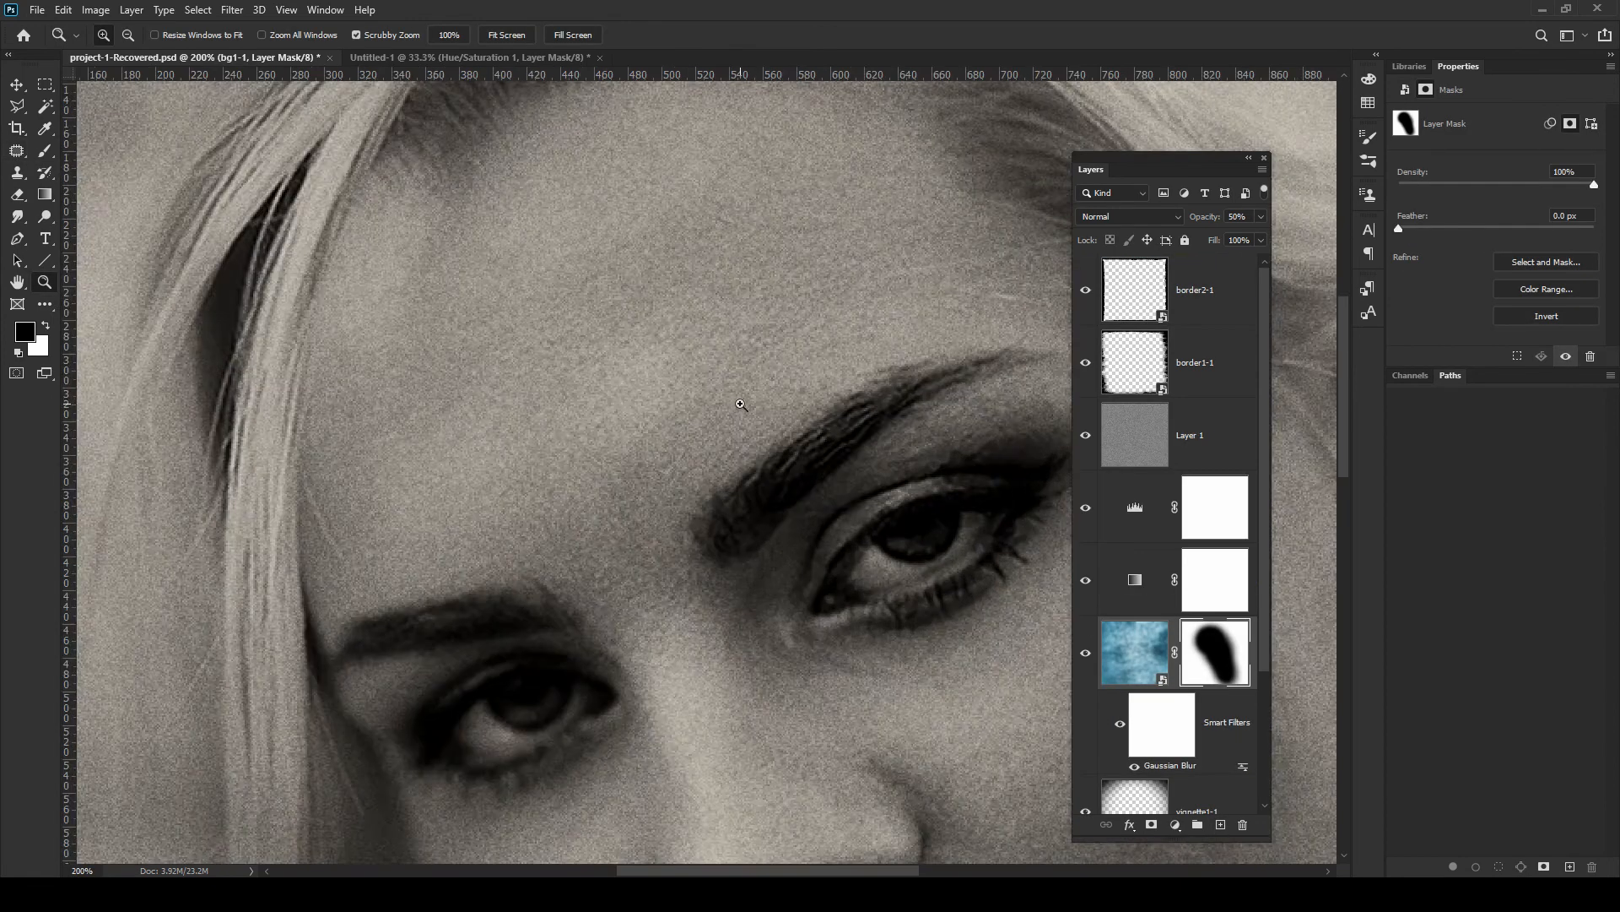
pyautogui.keyDown('alt'); pyautogui.click(734, 408); pyautogui.keyUp('alt')
pyautogui.keyDown('alt'); pyautogui.click(734, 408); pyautogui.keyUp('alt')
pyautogui.click(44, 151)
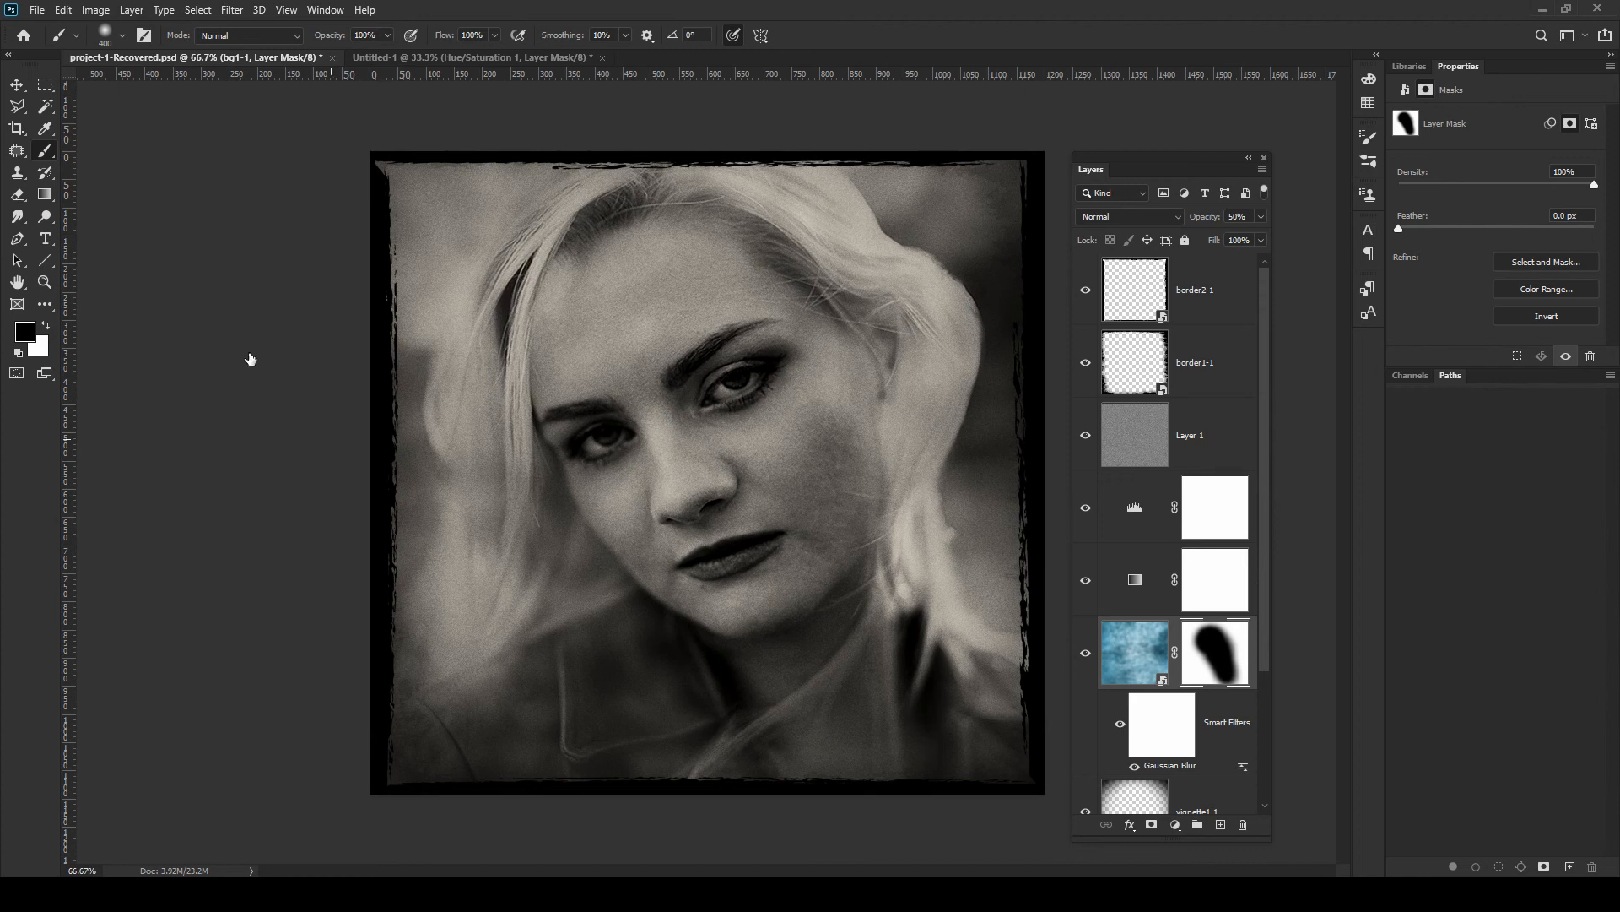
pyautogui.click(1084, 653)
pyautogui.click(1085, 653)
pyautogui.click(47, 278)
pyautogui.moveTo(608, 266); pyautogui.dragTo(654, 271)
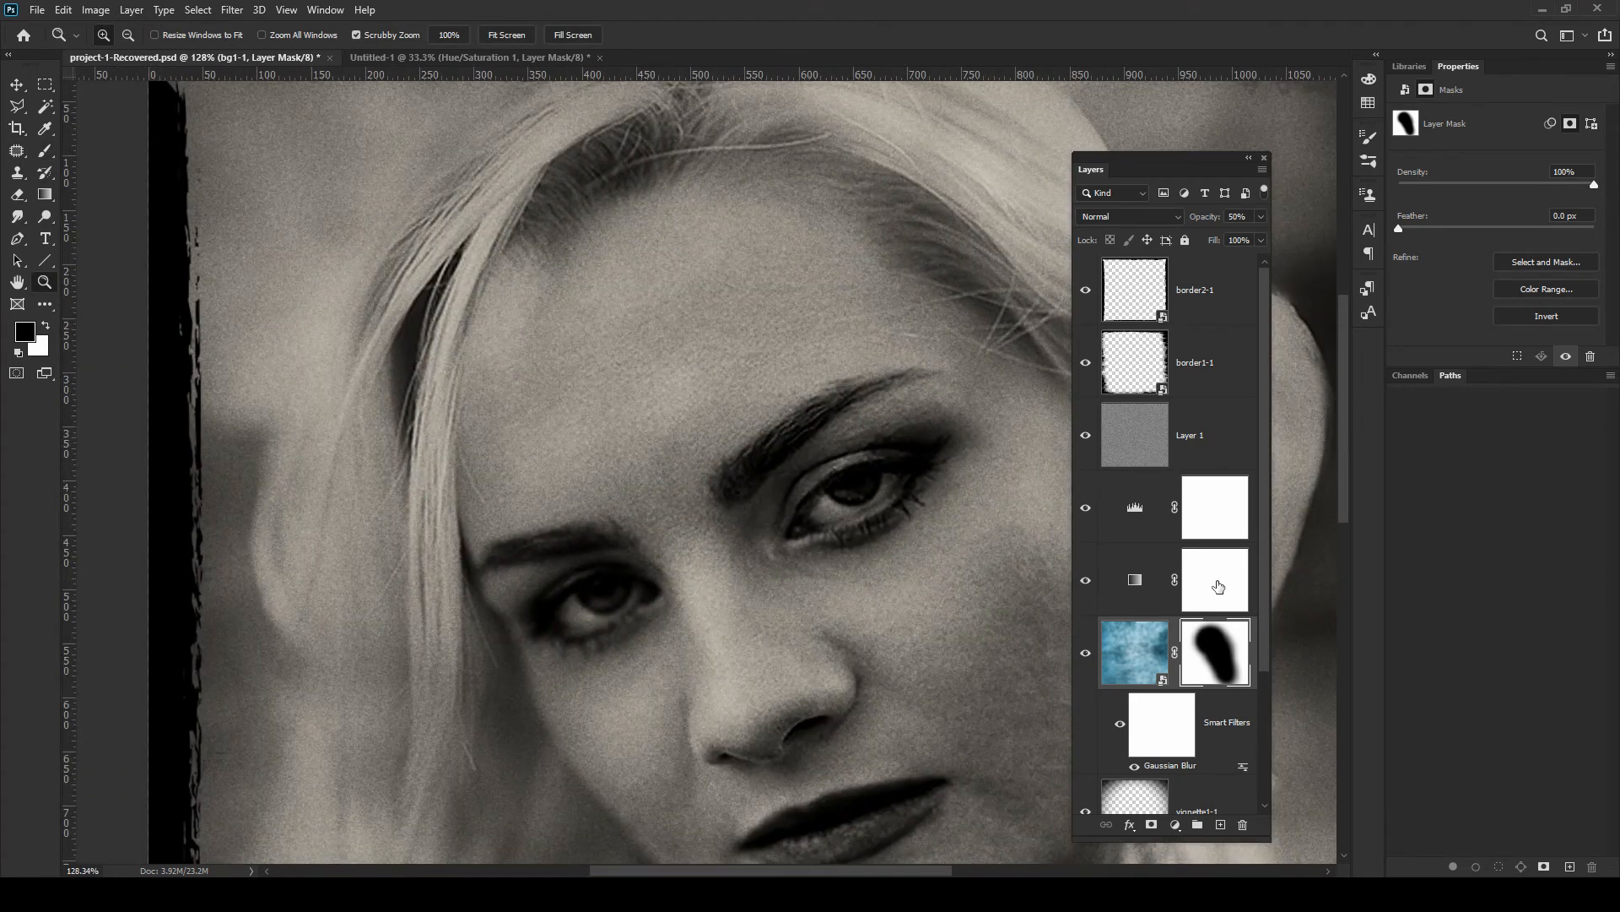
pyautogui.hotkey('ctrl', 'shift', 'alt', 'n')
pyautogui.hotkey('ctrl', 'shift', ']')
pyautogui.press('j')
pyautogui.moveTo(683, 326); pyautogui.dragTo(678, 347)
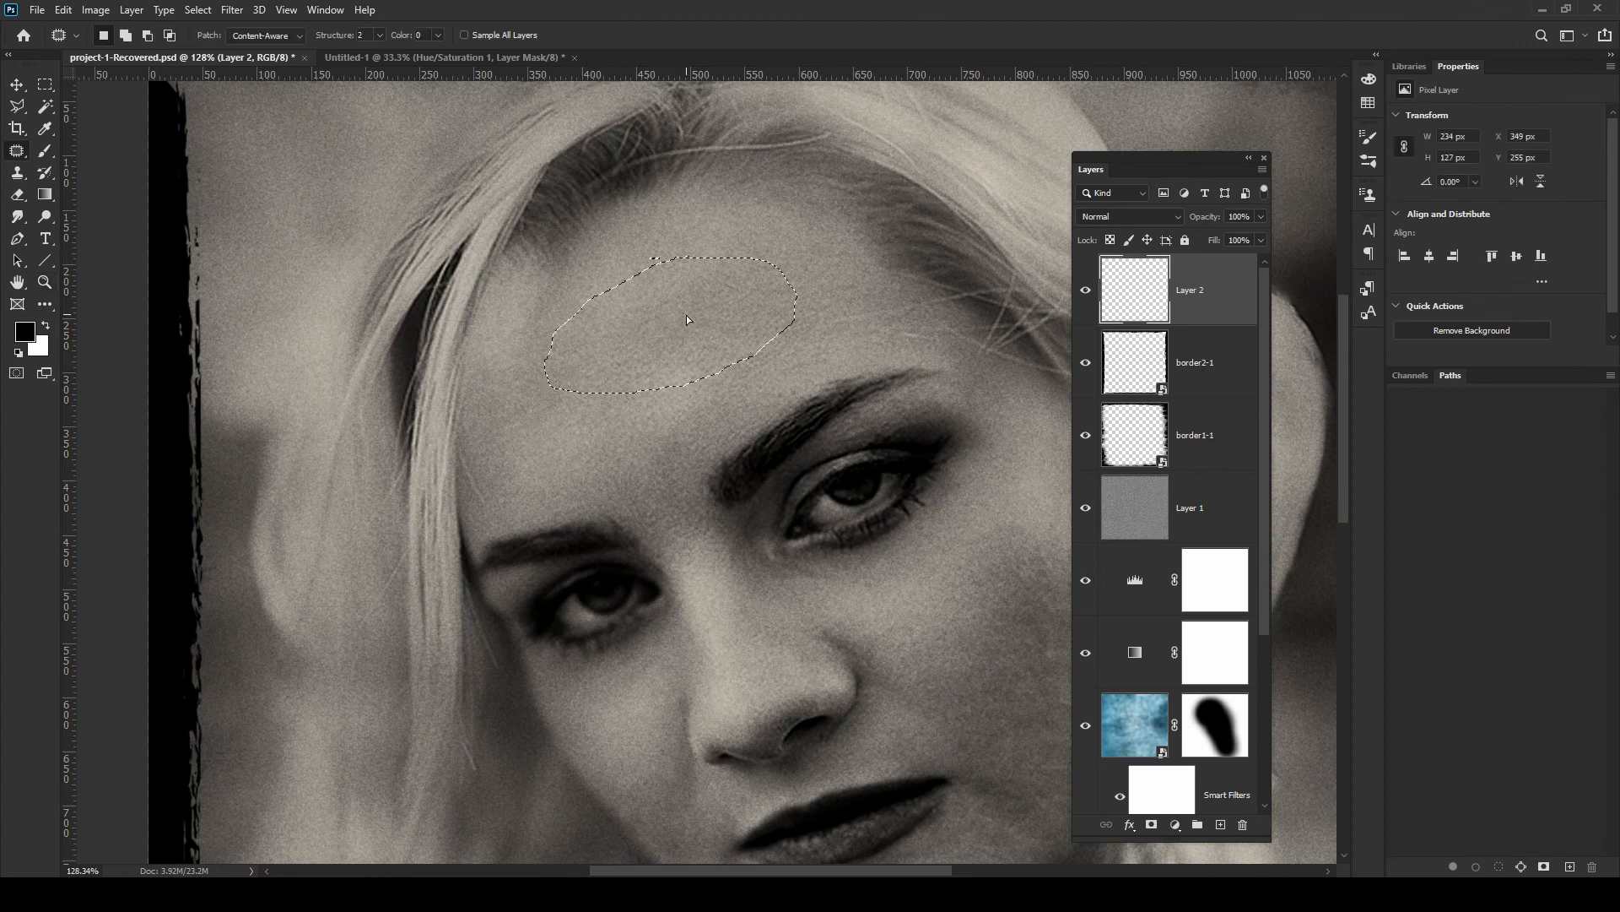
pyautogui.hotkey('ctrl', 'd')
# Clone-stamp over the forehead with a smaller brush to smooth remaining skin marks on the new layer
pyautogui.click(18, 175)
pyautogui.press('[')
pyautogui.press('[')
pyautogui.press('[')
pyautogui.press('[')
pyautogui.press('[')
pyautogui.keyDown('alt'); pyautogui.click(582, 435); pyautogui.keyUp('alt')
pyautogui.moveTo(718, 325); pyautogui.dragTo(682, 413)
pyautogui.keyDown('alt'); pyautogui.click(793, 220); pyautogui.keyUp('alt')
pyautogui.click(841, 225)
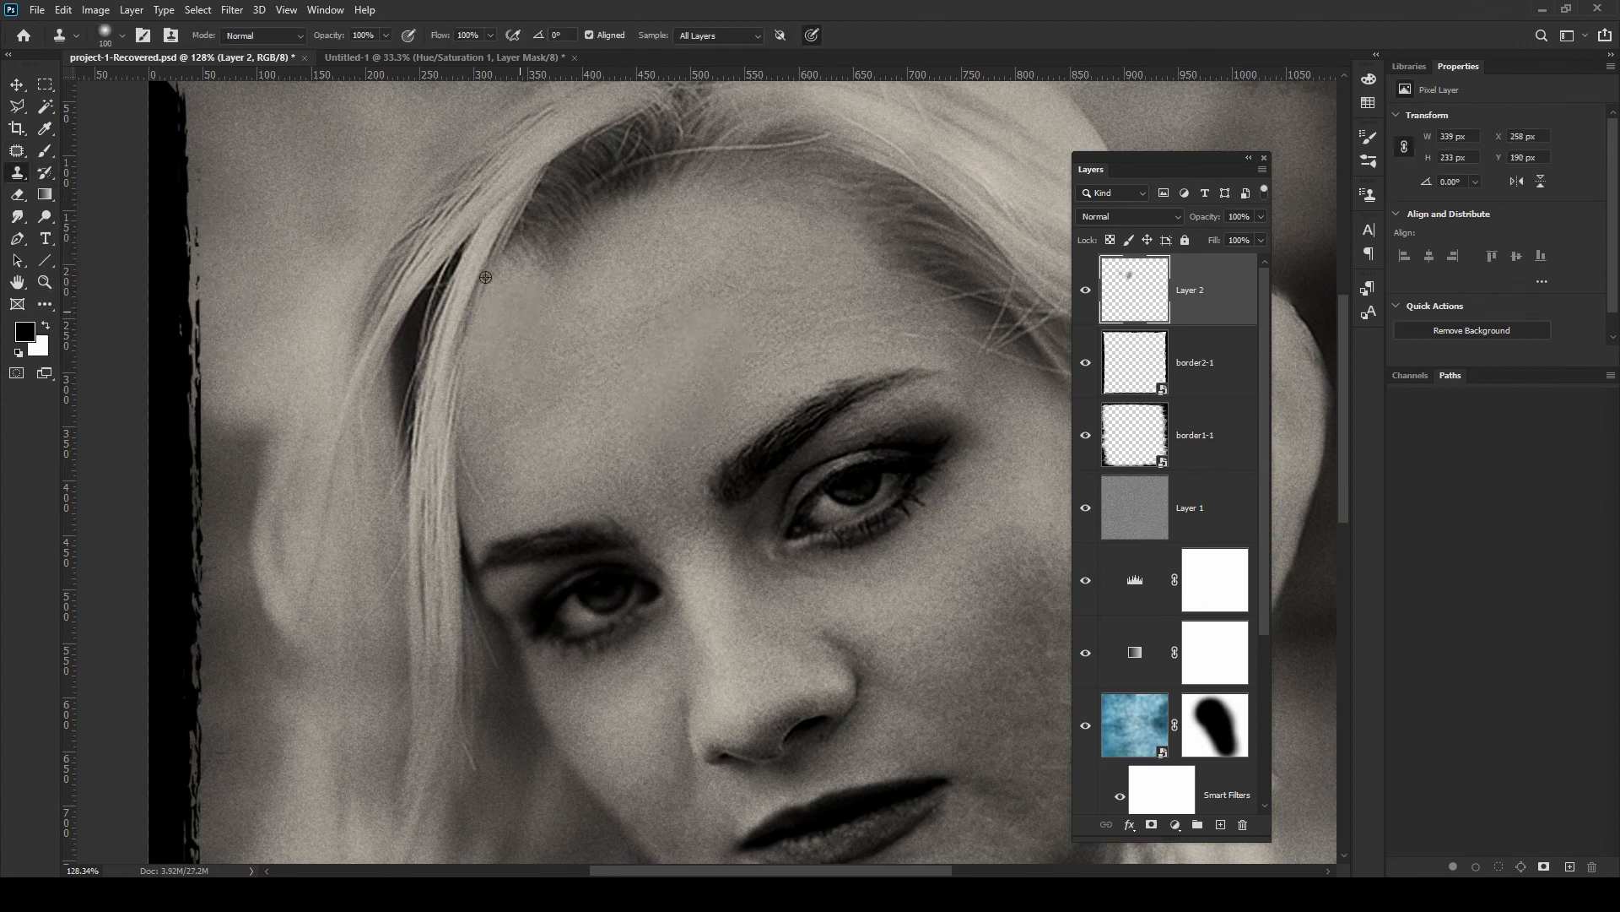
# Move the retouch Layer 2 below the noise Layer 1
pyautogui.doubleClick(18, 282)
pyautogui.moveTo(1086, 293); pyautogui.dragTo(1182, 544)
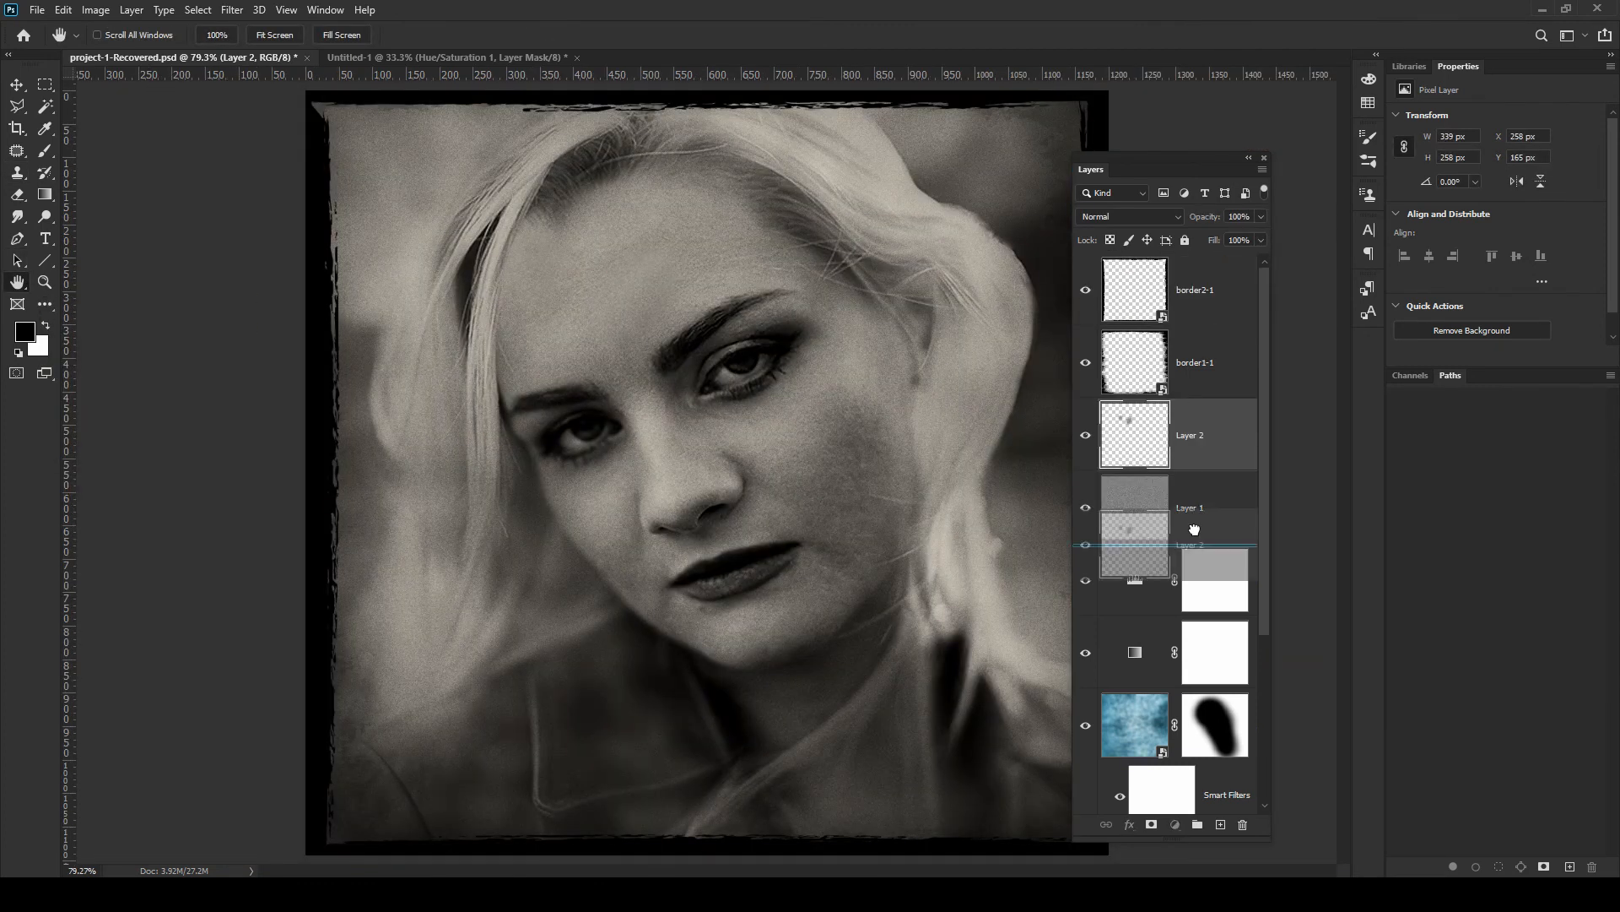
pyautogui.click(18, 175)
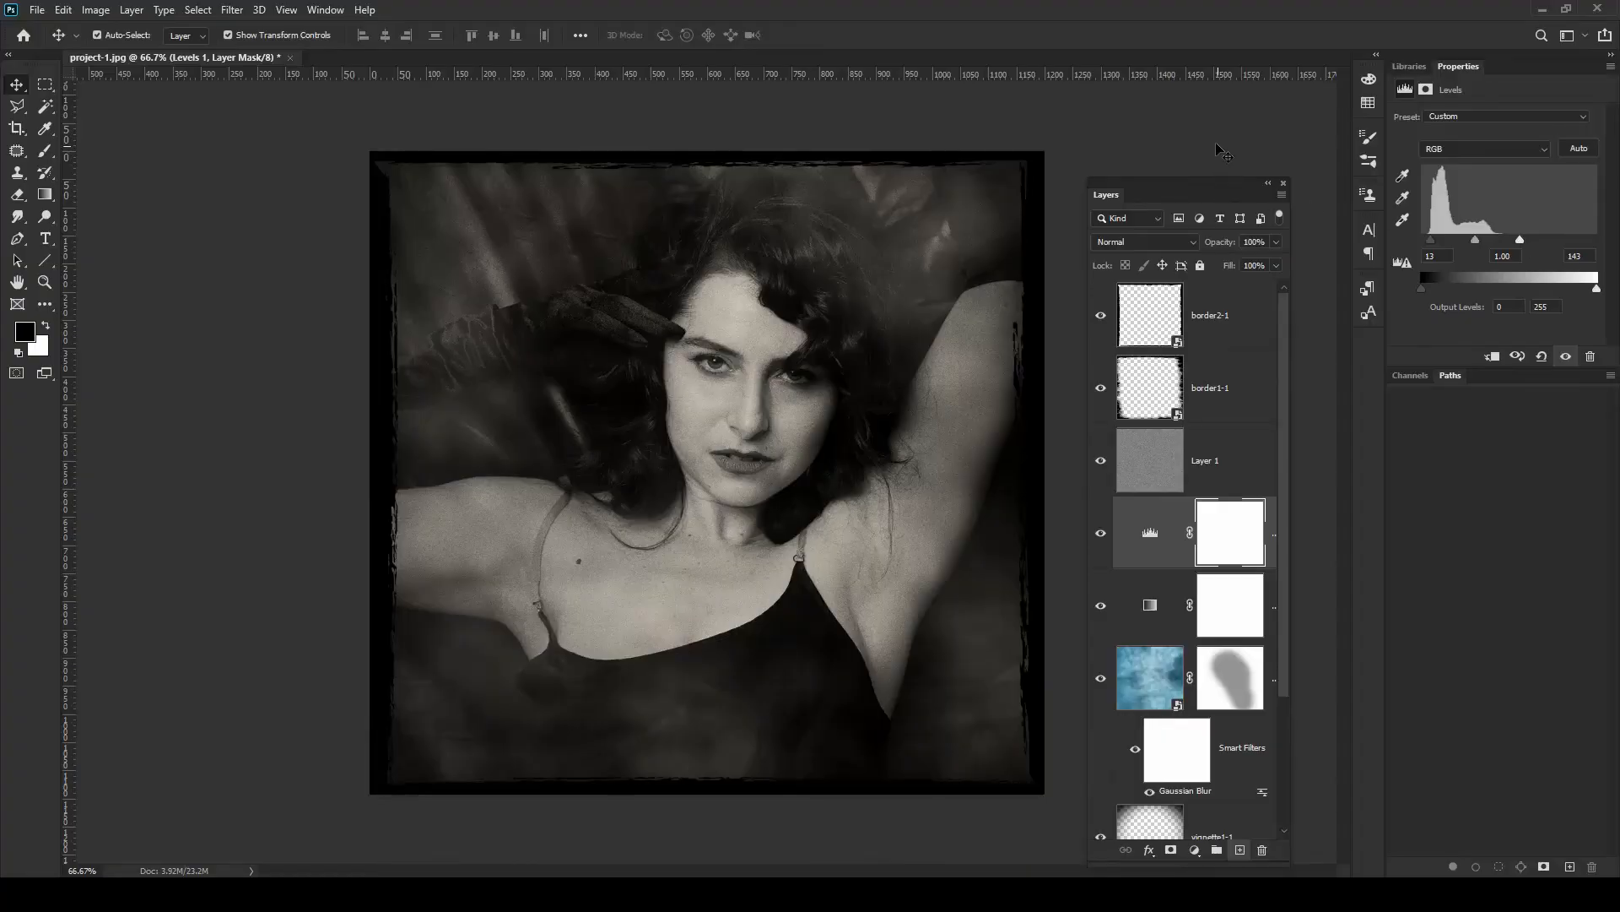
pyautogui.click(1216, 131)
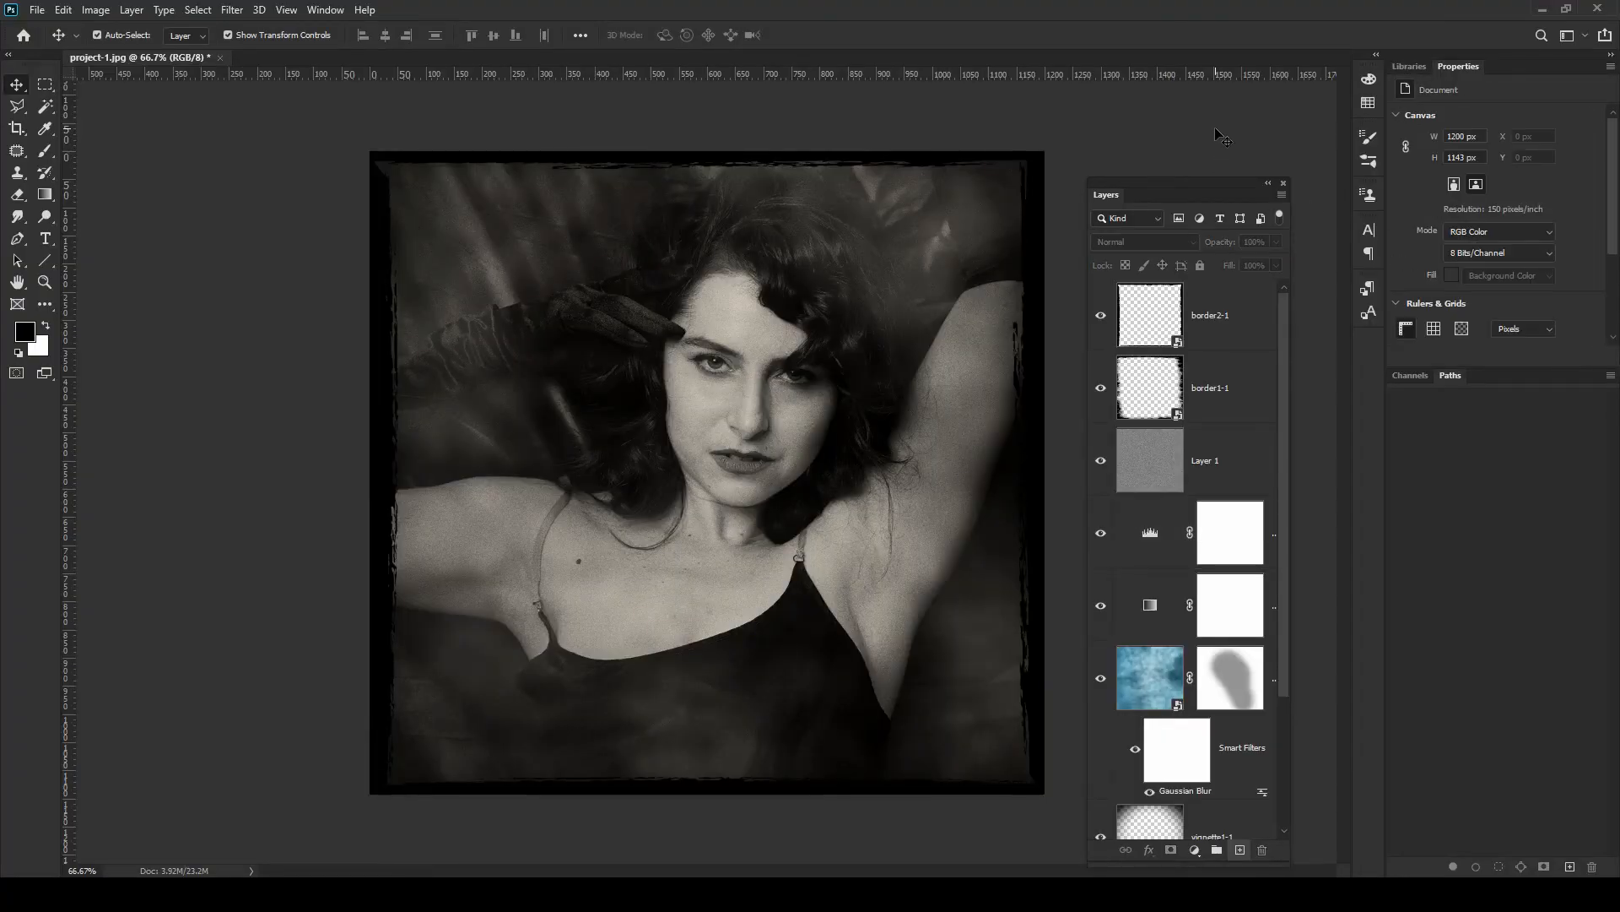